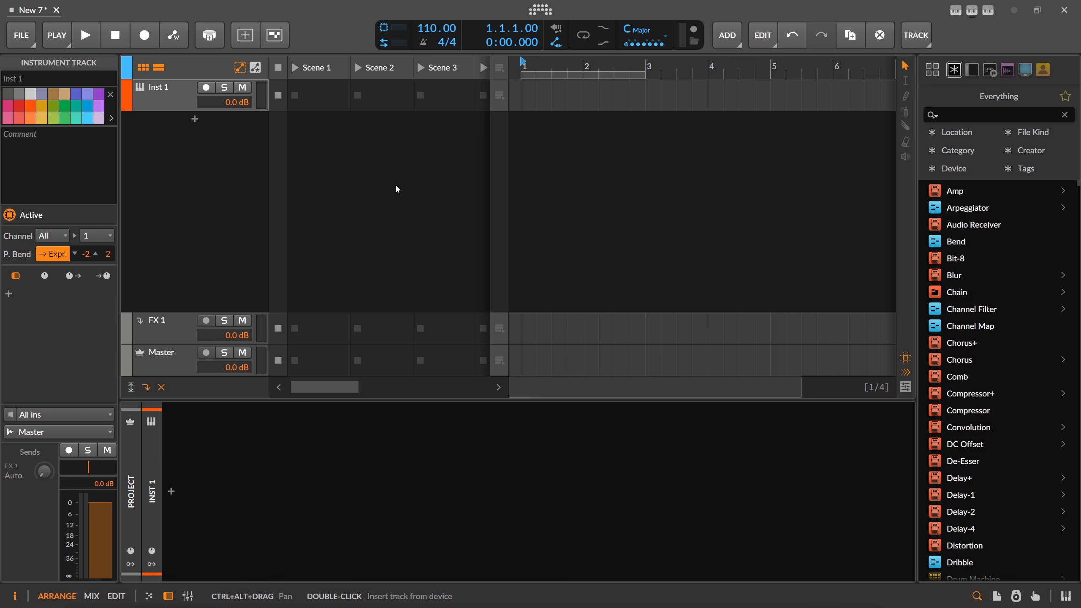
# Load Polymer on the Inst 1 track and lengthen its envelope attack and decay
pyautogui.click(170, 104)
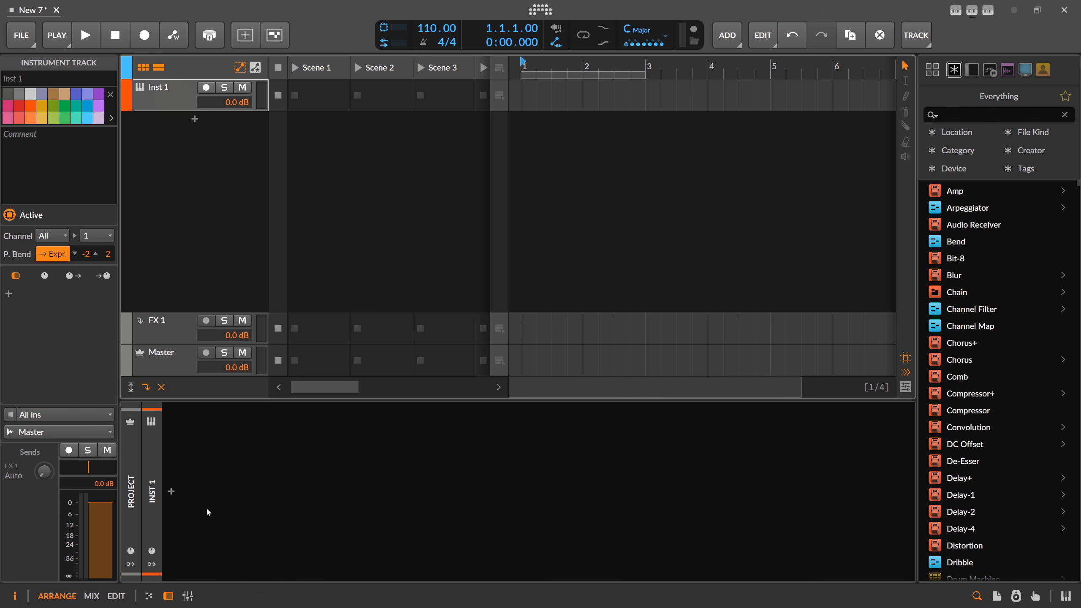
pyautogui.click(172, 493)
pyautogui.write('polymer')
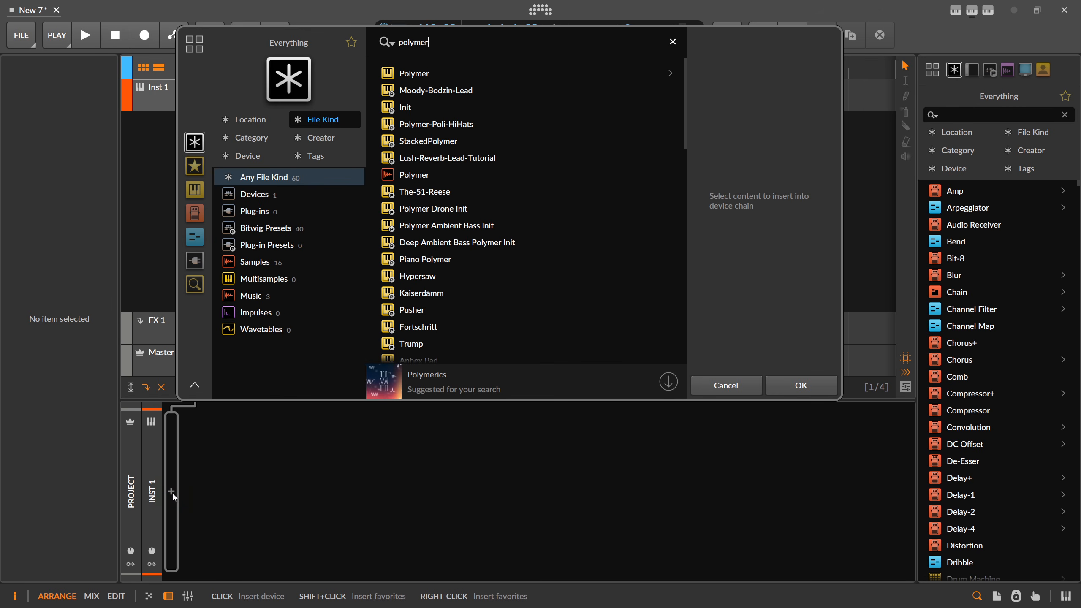
pyautogui.press('Down')
pyautogui.press('Return')
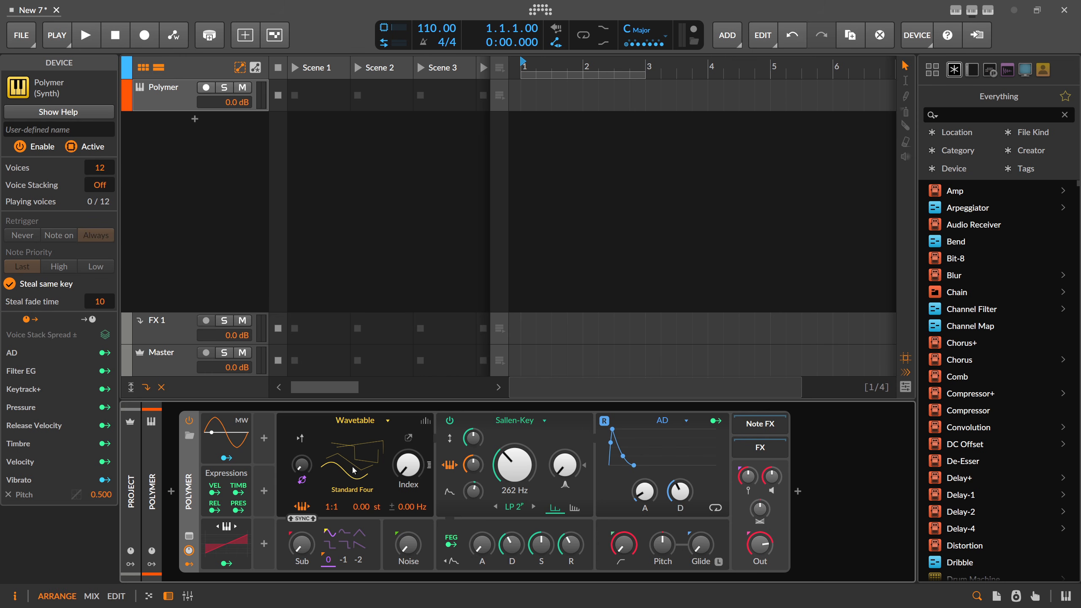
pyautogui.click(645, 492)
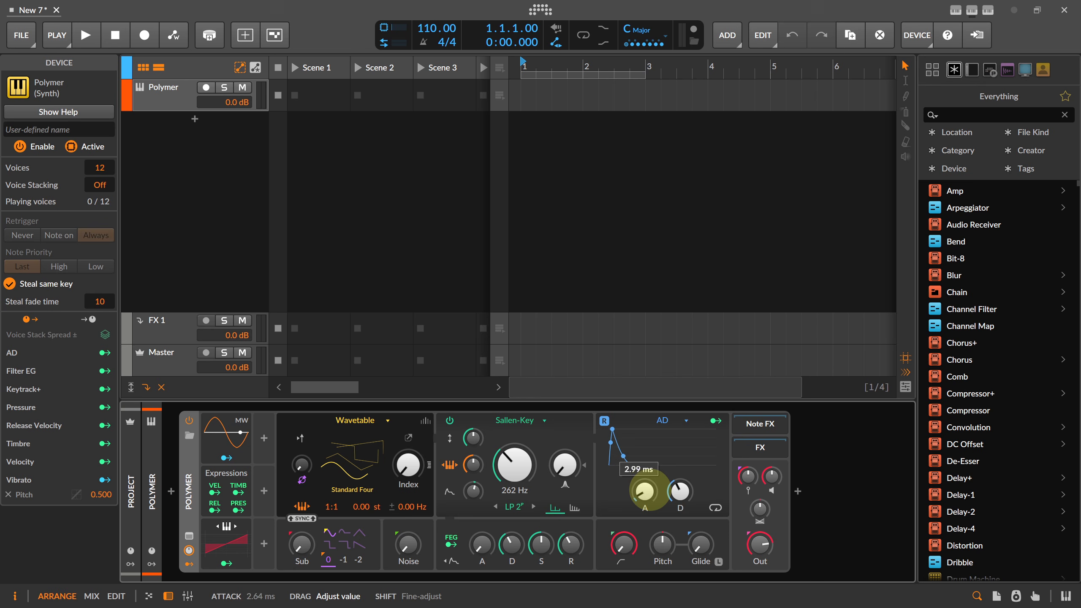
pyautogui.moveTo(650, 491); pyautogui.dragTo(681, 481)
pyautogui.moveTo(652, 499); pyautogui.dragTo(652, 494)
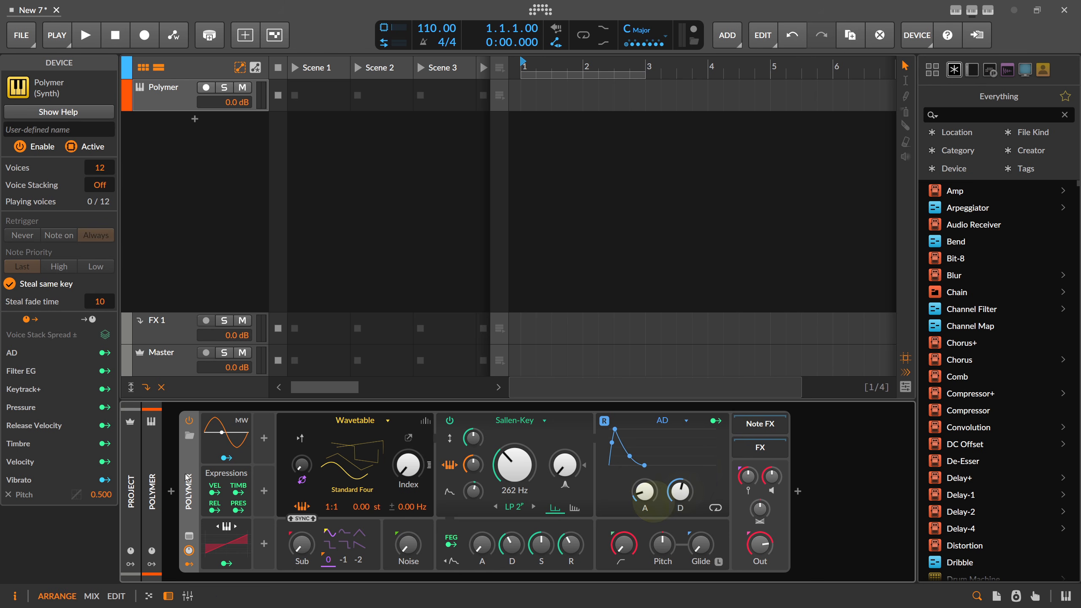
# Insert Multi-note before Polymer with its second pitch offset set to +5
pyautogui.click(171, 491)
pyautogui.write('mul')
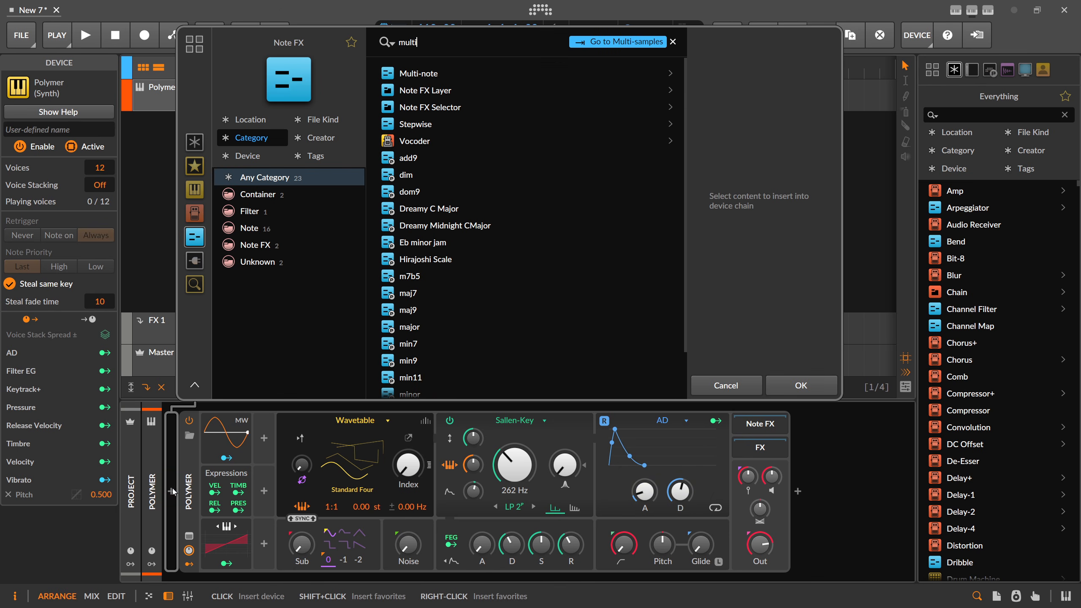
pyautogui.write('ti')
pyautogui.press('Return')
pyautogui.doubleClick(255, 452)
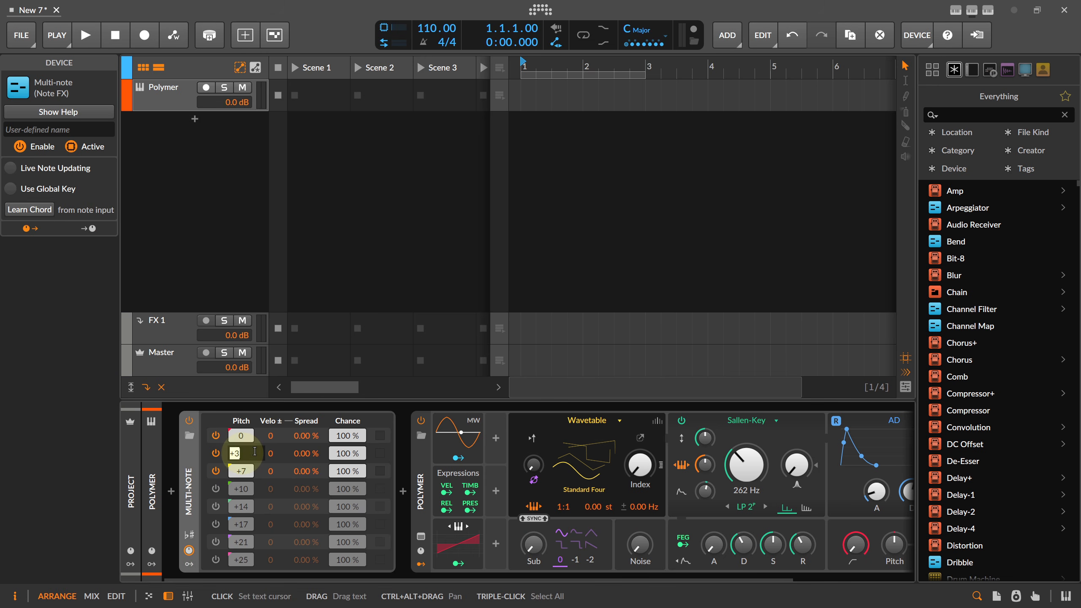
pyautogui.write('5')
pyautogui.press('Return')
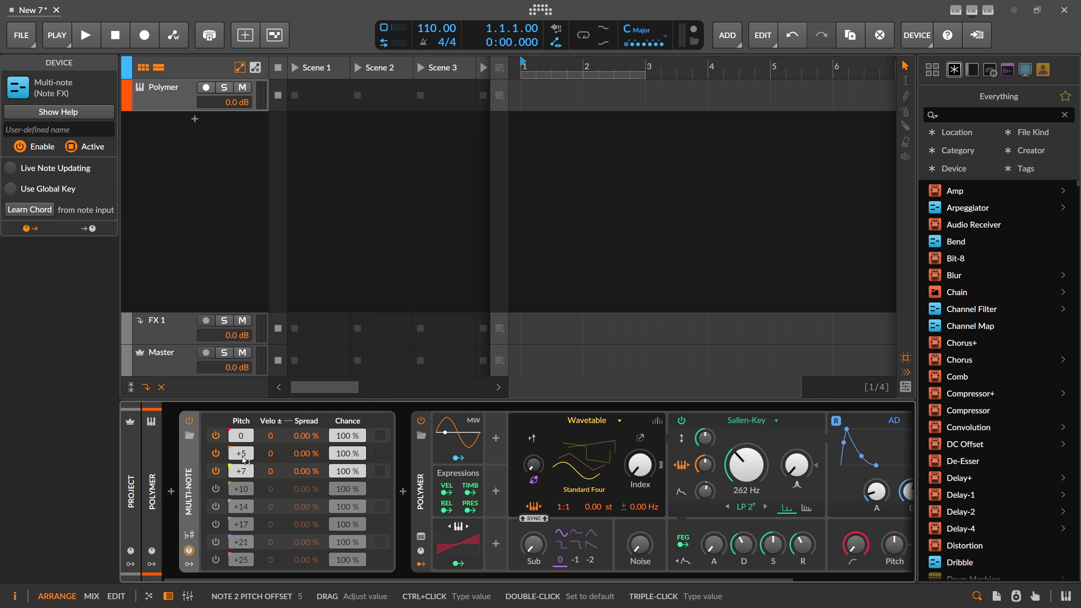
# Wrap Multi-note in a Note FX Layer and duplicate its layer
pyautogui.click(190, 479)
pyautogui.hotkey('ctrl', 'g')
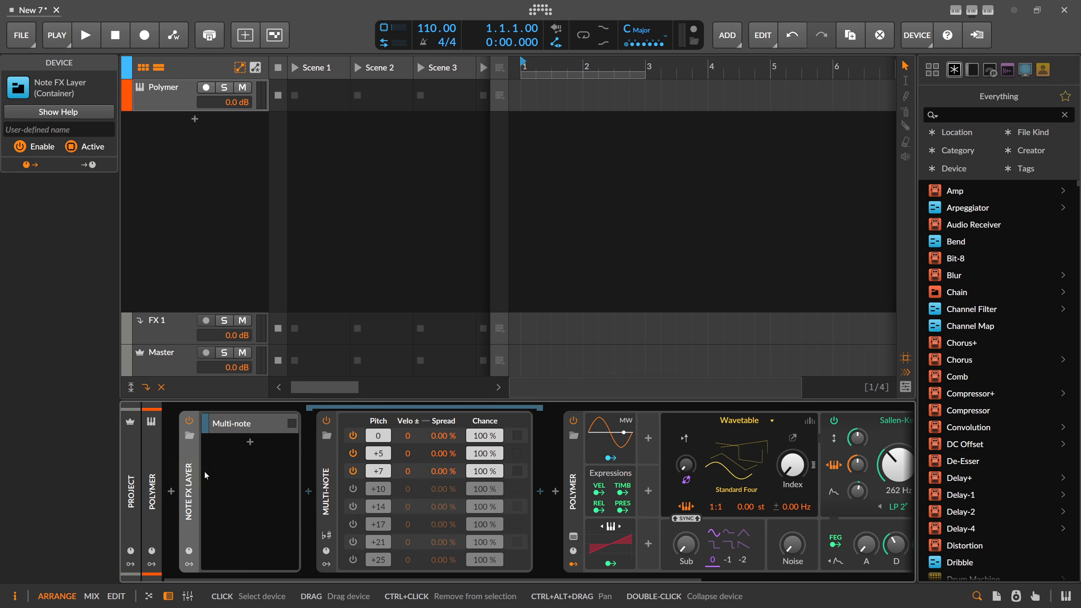
pyautogui.click(229, 426)
pyautogui.hotkey('ctrl', 'd')
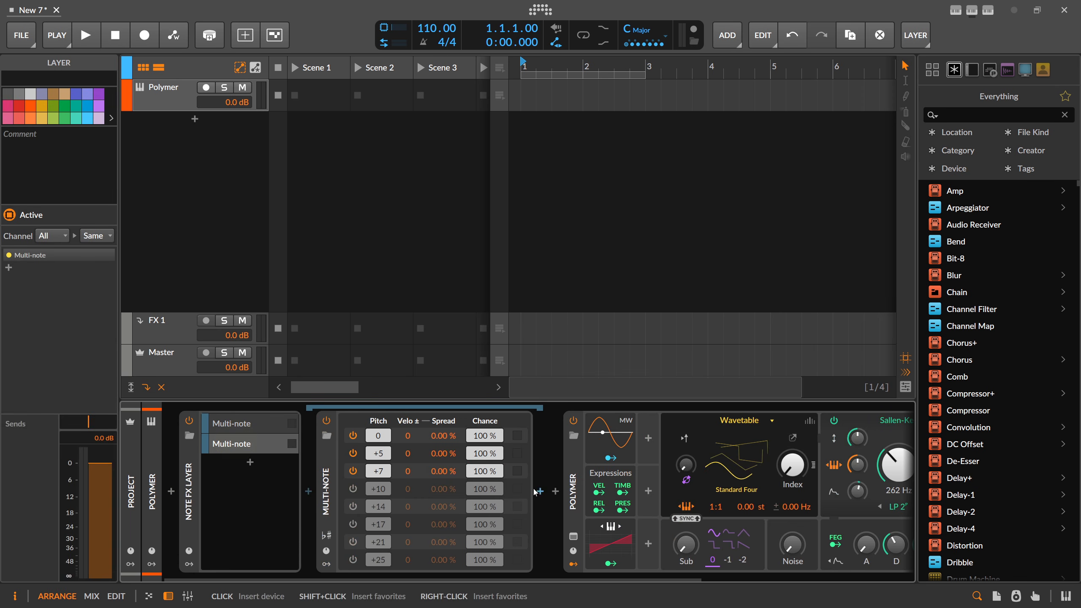
# Add Note Transpose at +2 octaves, add a third Multi-note layer, and record-arm the track
pyautogui.click(540, 492)
pyautogui.write('trans')
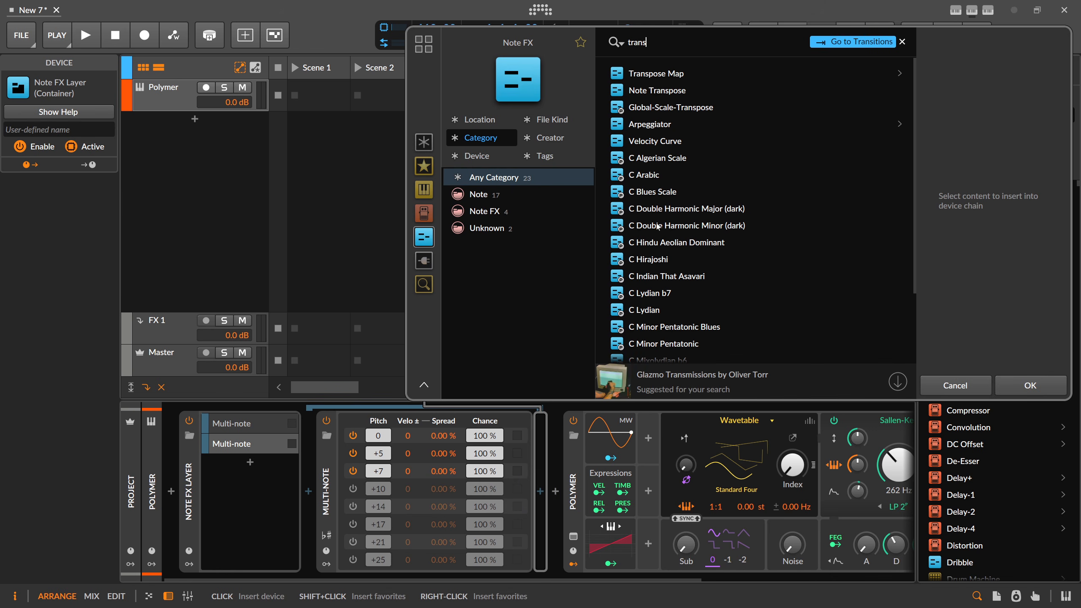
pyautogui.doubleClick(657, 91)
pyautogui.click(615, 455)
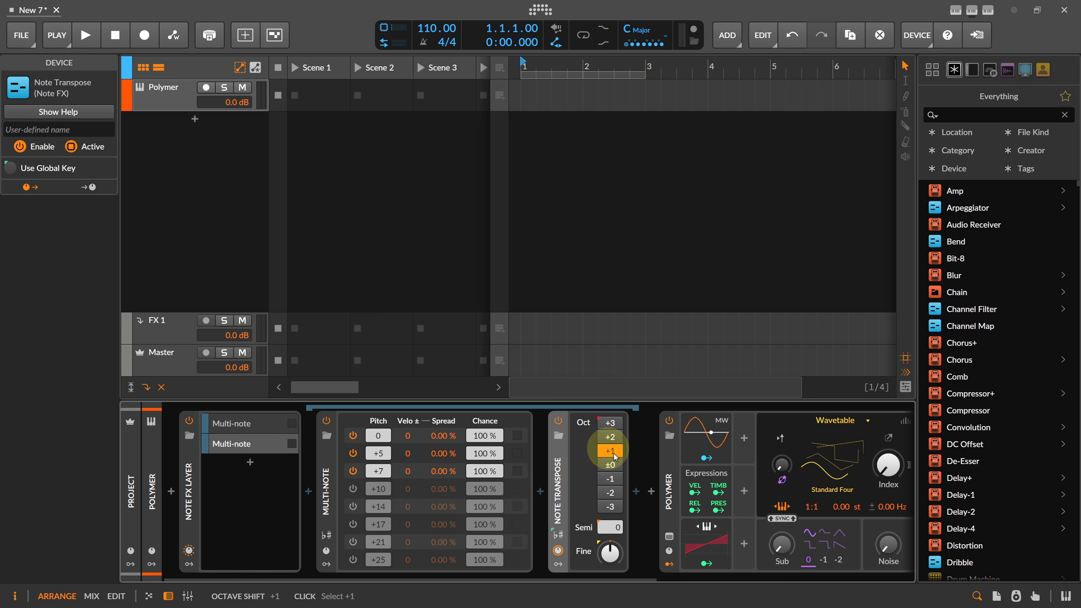
pyautogui.click(232, 444)
pyautogui.hotkey('ctrl', 'd')
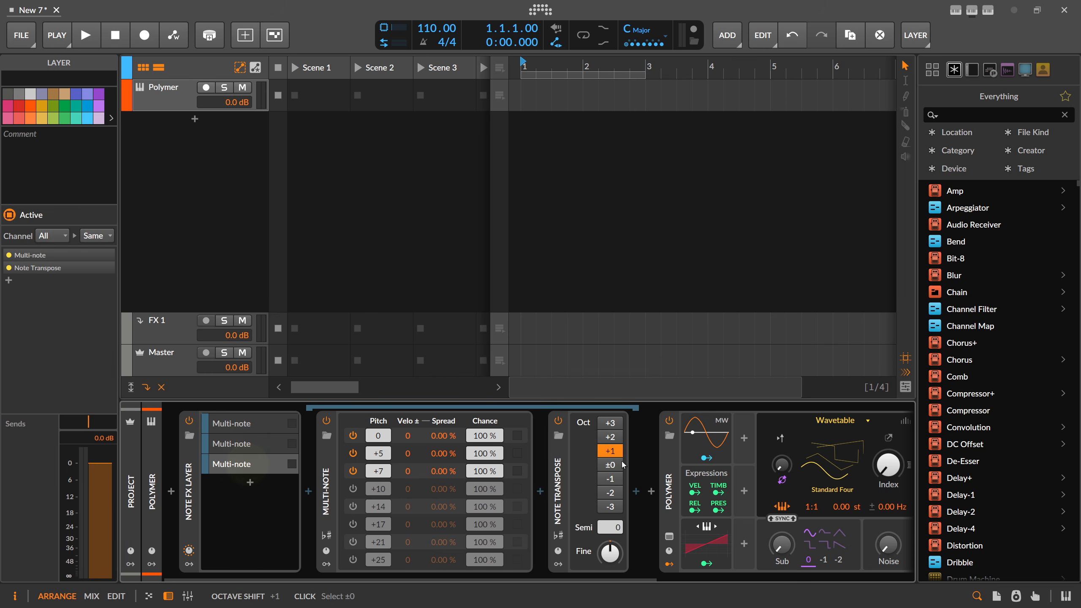
pyautogui.click(615, 437)
pyautogui.click(209, 88)
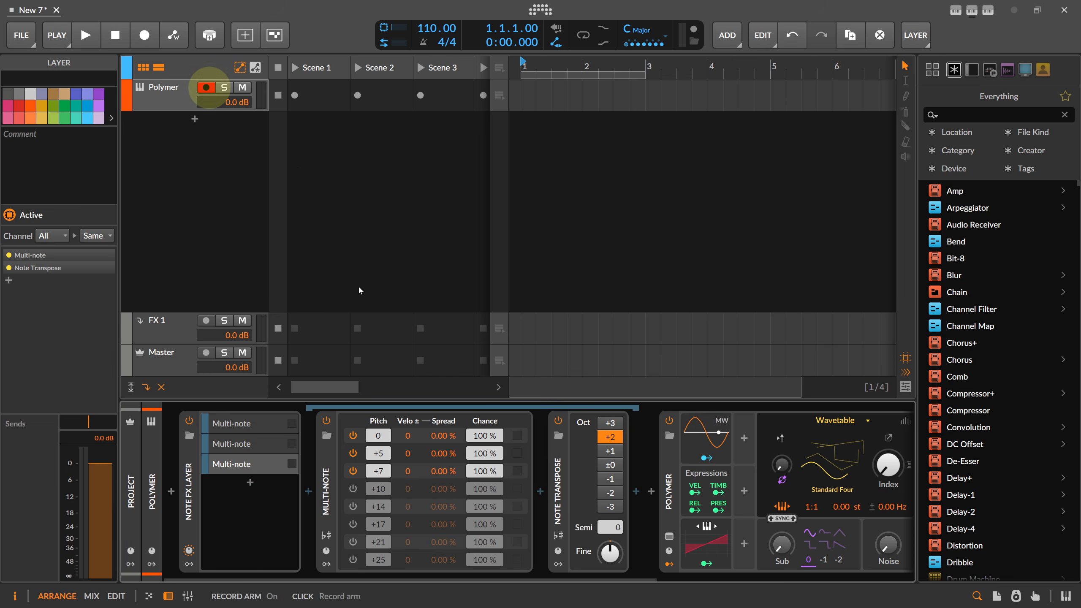
# Insert Rolling Sampler after Polymer in the device chain
pyautogui.moveTo(506, 580); pyautogui.dragTo(830, 570)
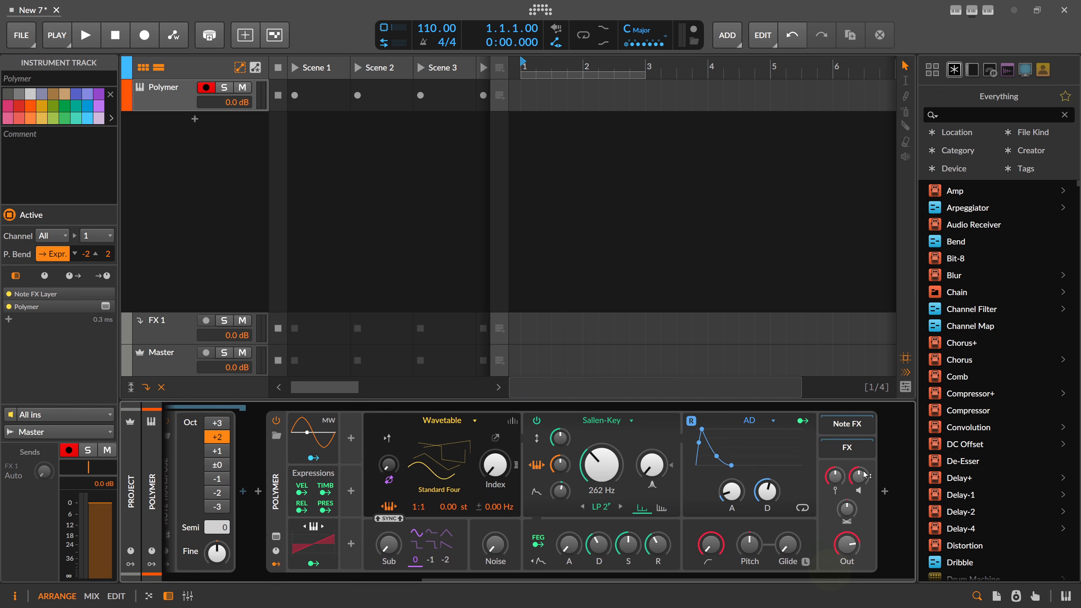
pyautogui.click(885, 491)
pyautogui.write('rolling')
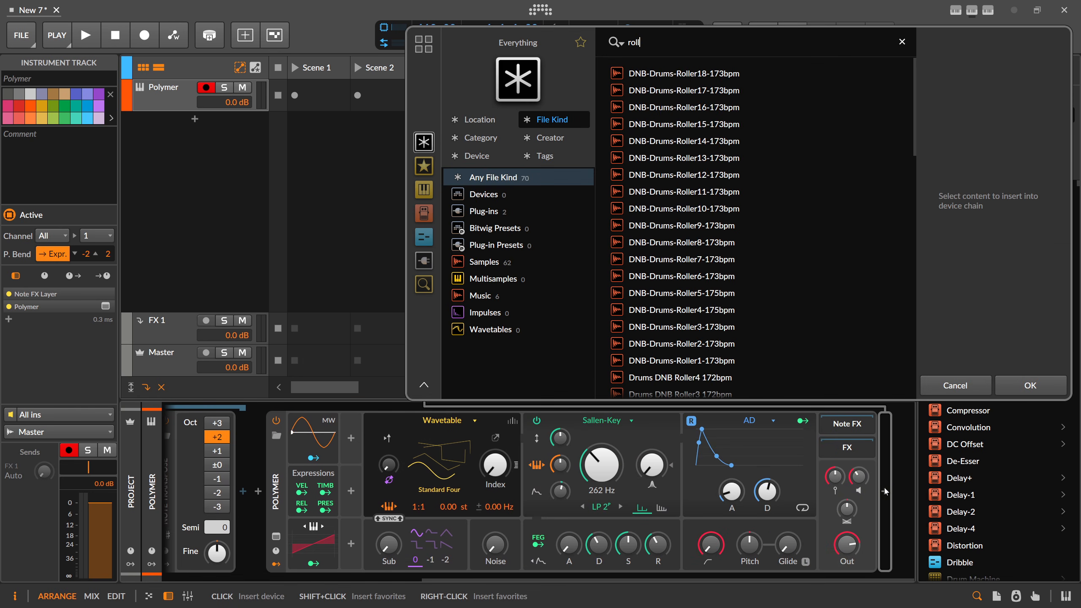
pyautogui.press('Down')
pyautogui.press('Down')
pyautogui.press('Return')
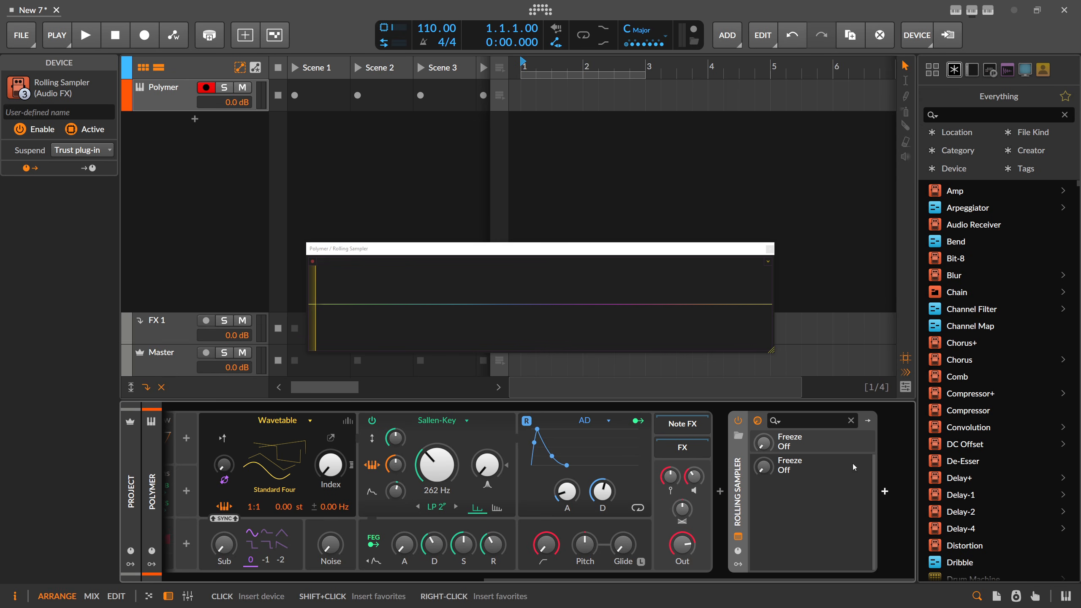
# Capture played notes, select the second captured note, and add a new audio track
pyautogui.moveTo(430, 248); pyautogui.dragTo(430, 169)
pyautogui.moveTo(481, 578); pyautogui.dragTo(239, 580)
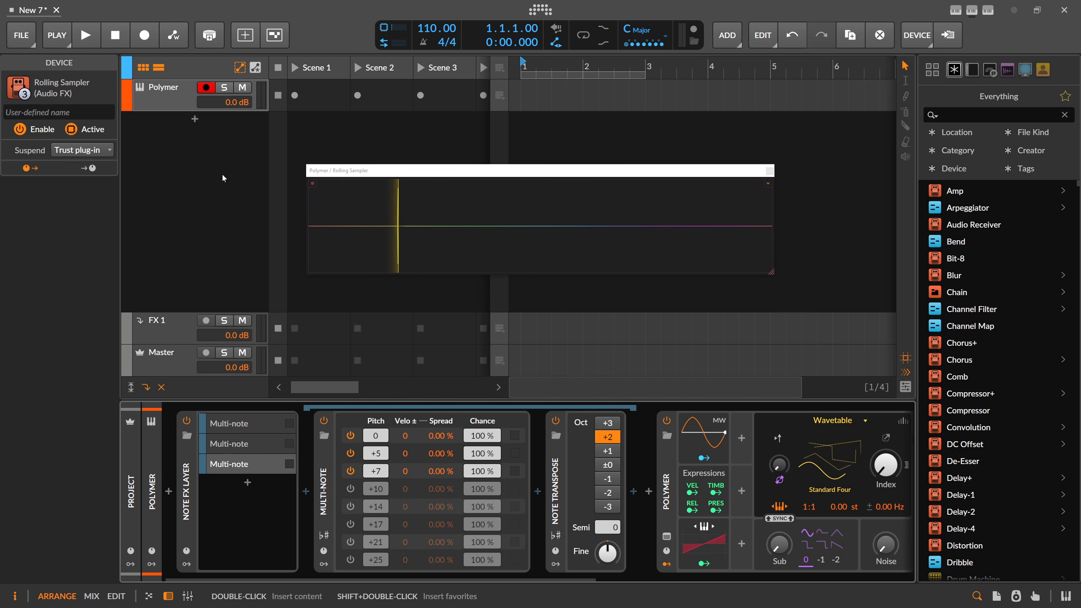
pyautogui.moveTo(569, 577); pyautogui.dragTo(884, 580)
pyautogui.click(707, 478)
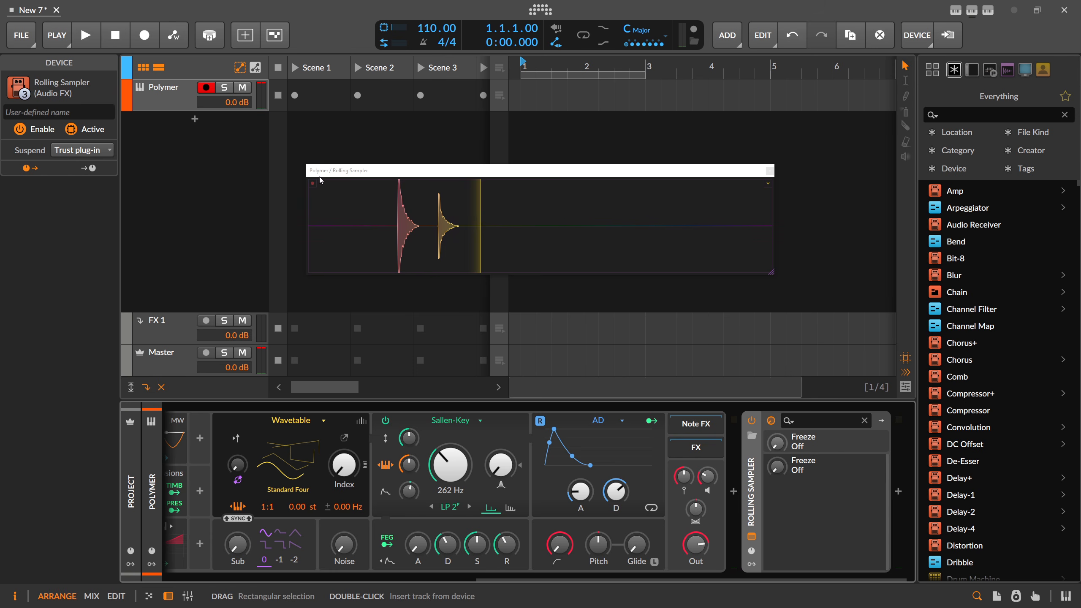
pyautogui.click(312, 188)
pyautogui.moveTo(438, 224); pyautogui.dragTo(460, 226)
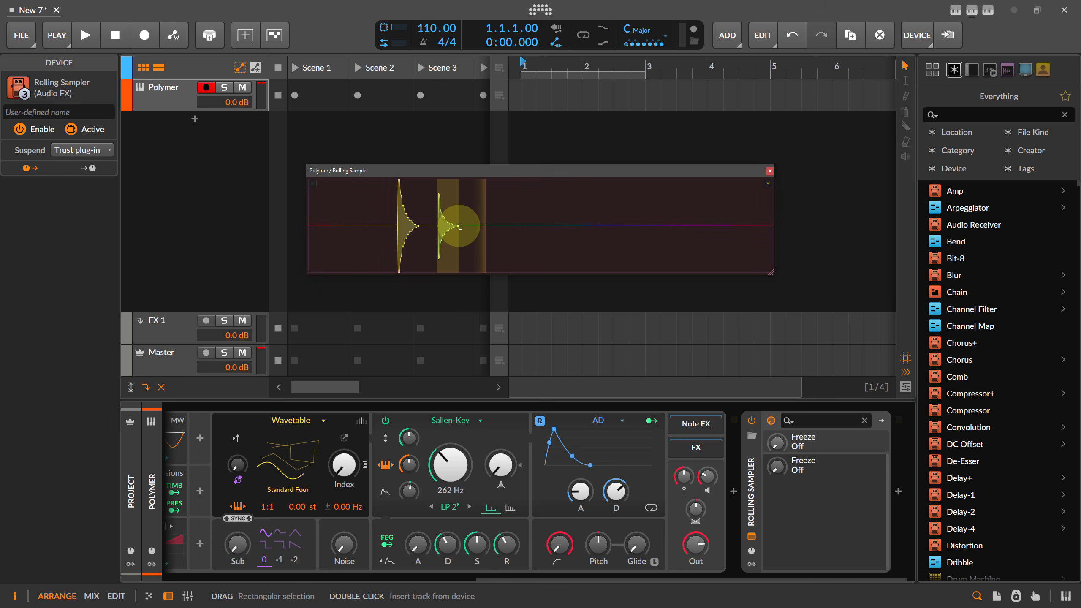
pyautogui.rightClick(214, 156)
pyautogui.click(232, 178)
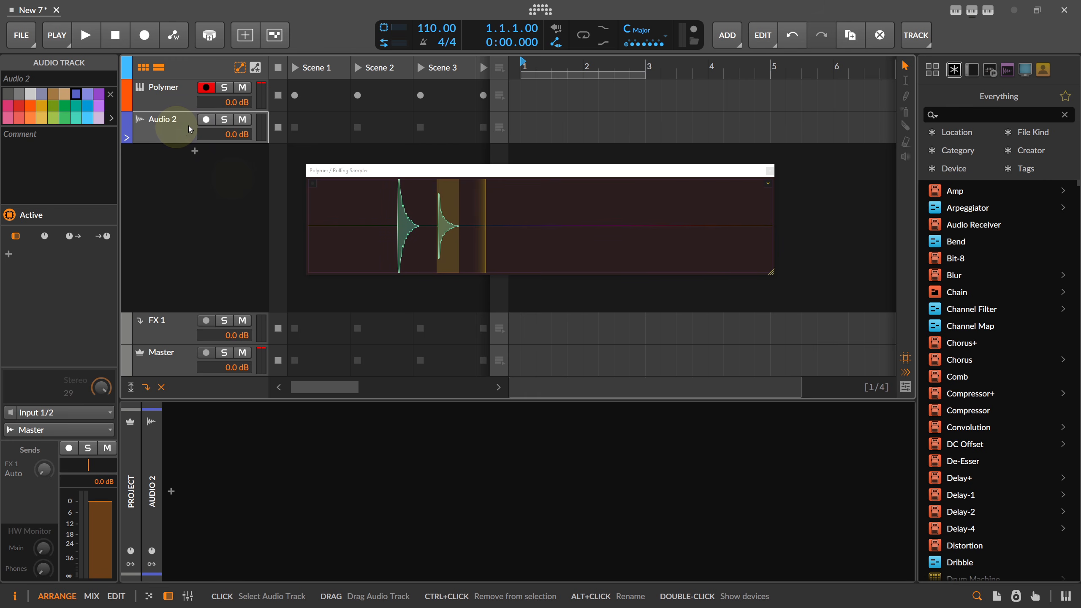
# Insert a Test Tone followed by a Convolution reverb on the new audio track
pyautogui.click(171, 491)
pyautogui.write('test')
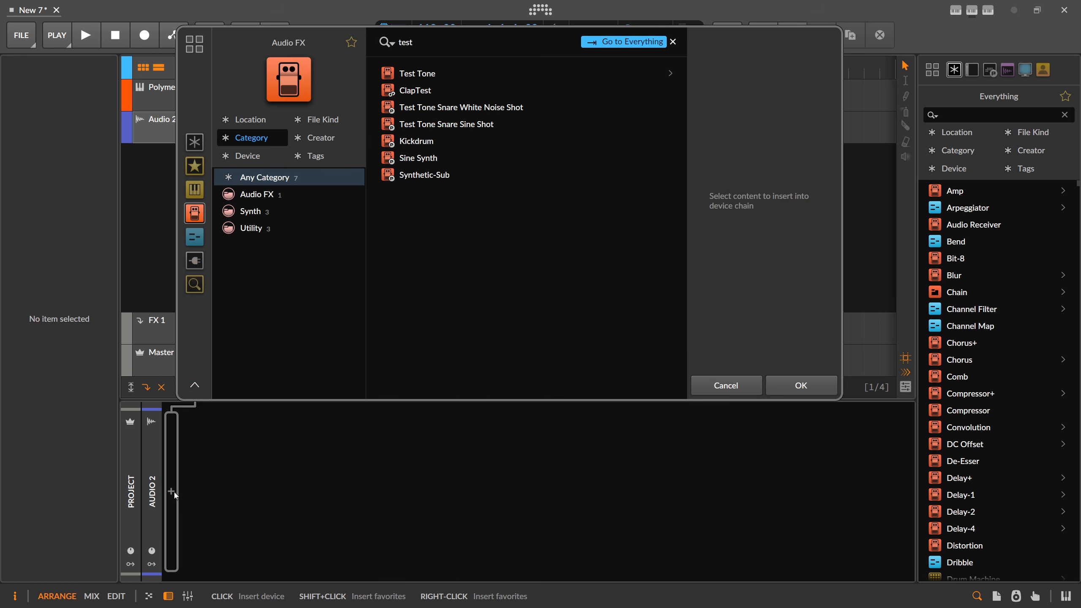
pyautogui.press('Return')
pyautogui.click(262, 494)
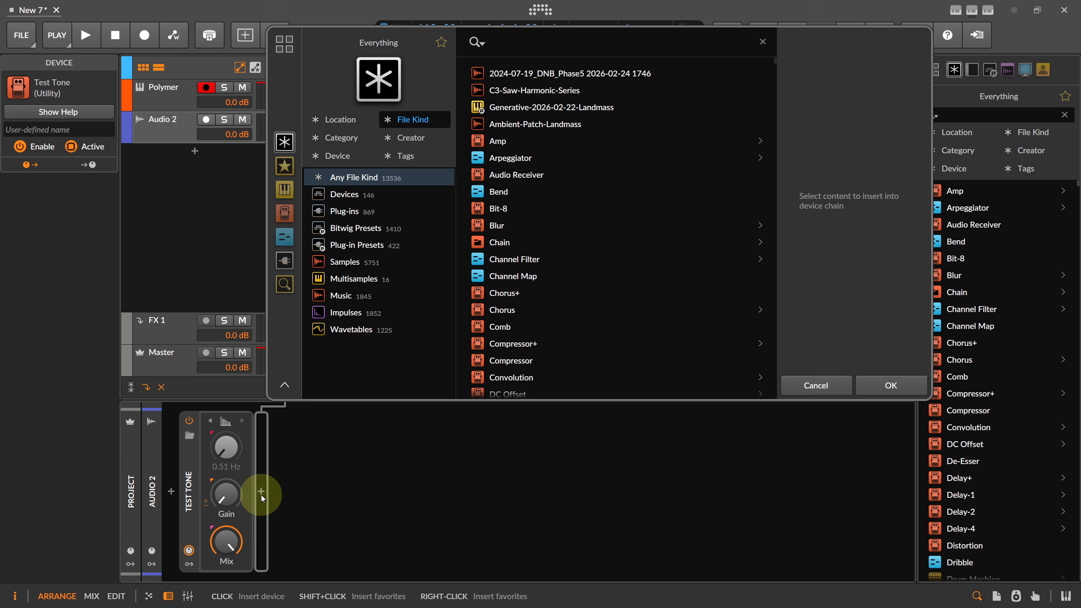
pyautogui.write('conv')
pyautogui.press('Return')
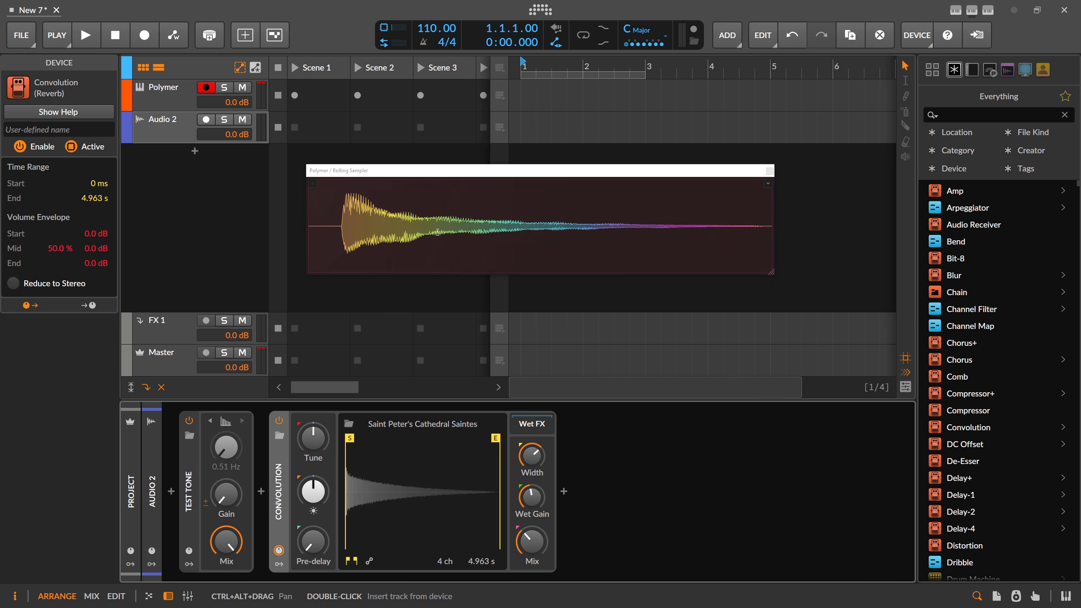
# Load the captured sampler notes into Convolution as its impulse response
pyautogui.moveTo(340, 225); pyautogui.dragTo(762, 248)
pyautogui.moveTo(517, 247); pyautogui.dragTo(437, 484)
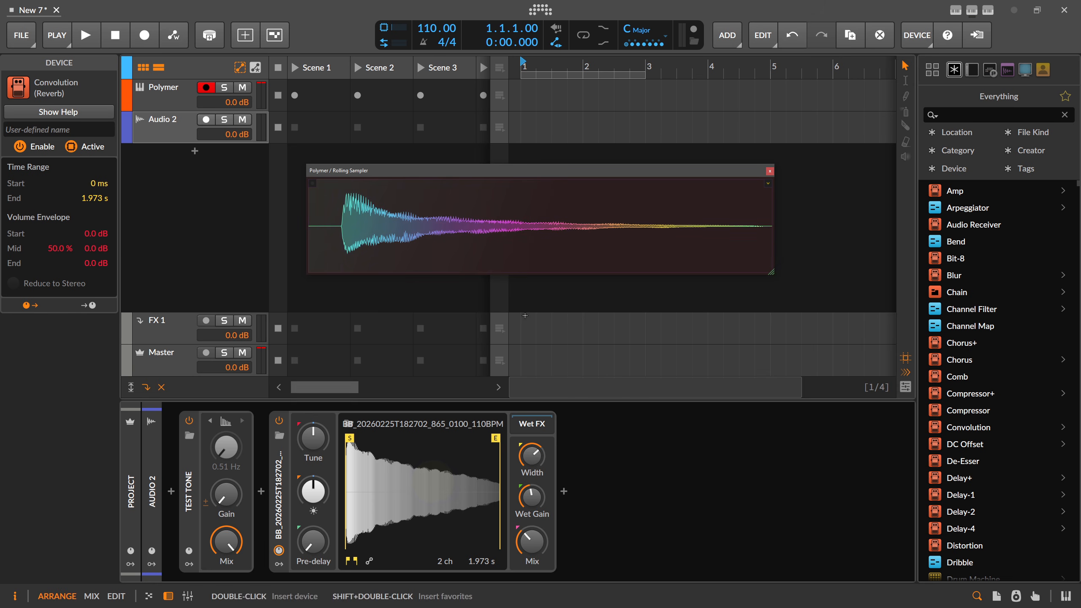
pyautogui.click(770, 171)
# Delete the Polymer track, then undo the deletion
pyautogui.click(159, 95)
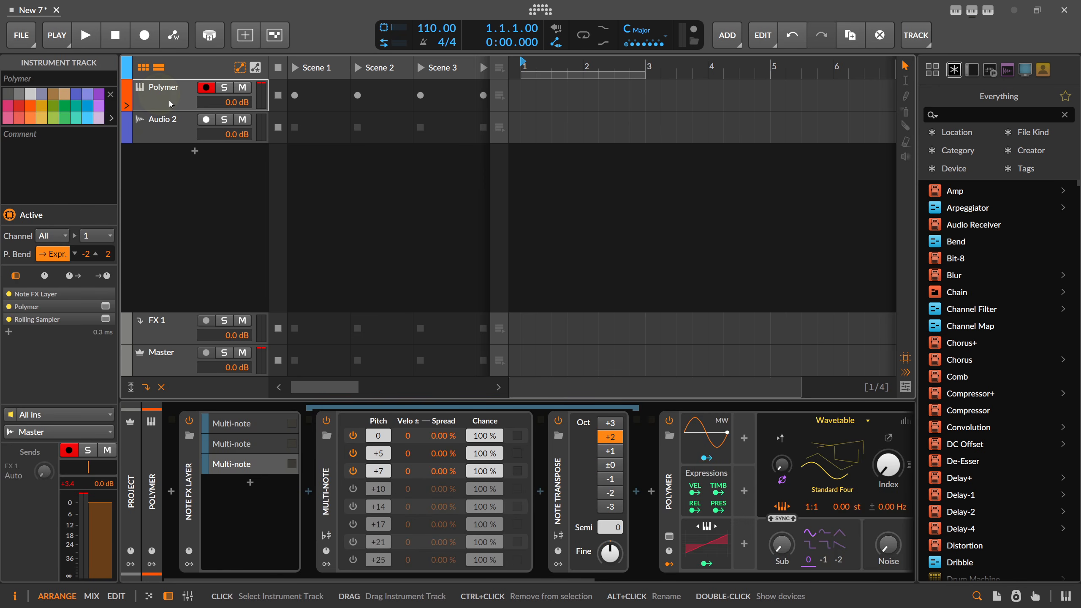
pyautogui.press('Delete')
pyautogui.click(167, 96)
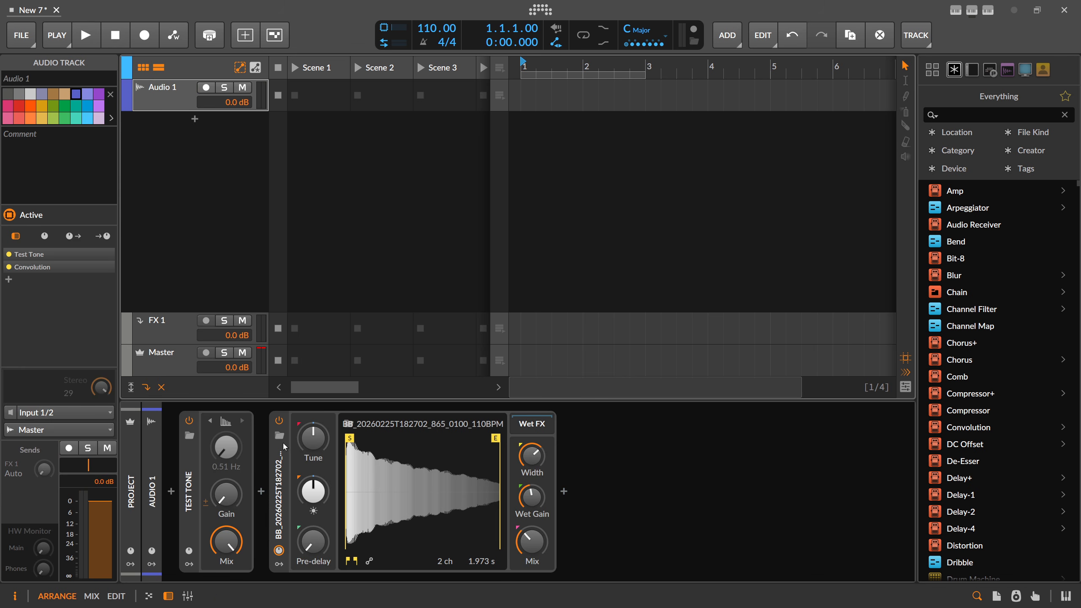
pyautogui.hotkey('ctrl', 'z')
# Set Test Tone to white noise at about -17 dB; Convolution to 91% mix, -24 dB wet
pyautogui.click(224, 422)
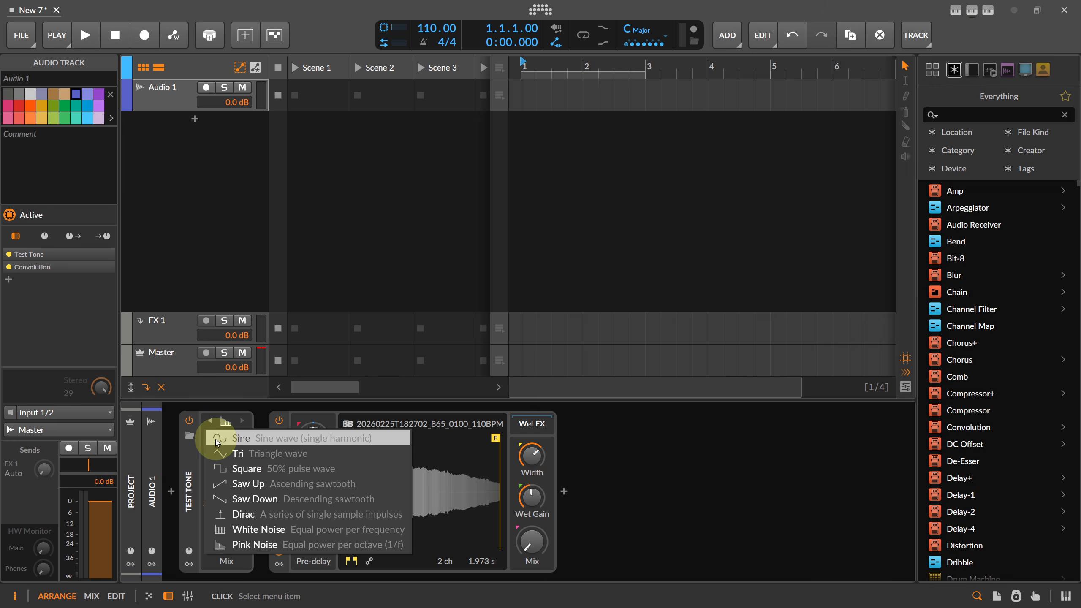
pyautogui.click(256, 530)
pyautogui.moveTo(231, 493)
pyautogui.mouseDown()
pyautogui.moveTo(231, 465)
pyautogui.moveTo(226, 496)
pyautogui.mouseUp()
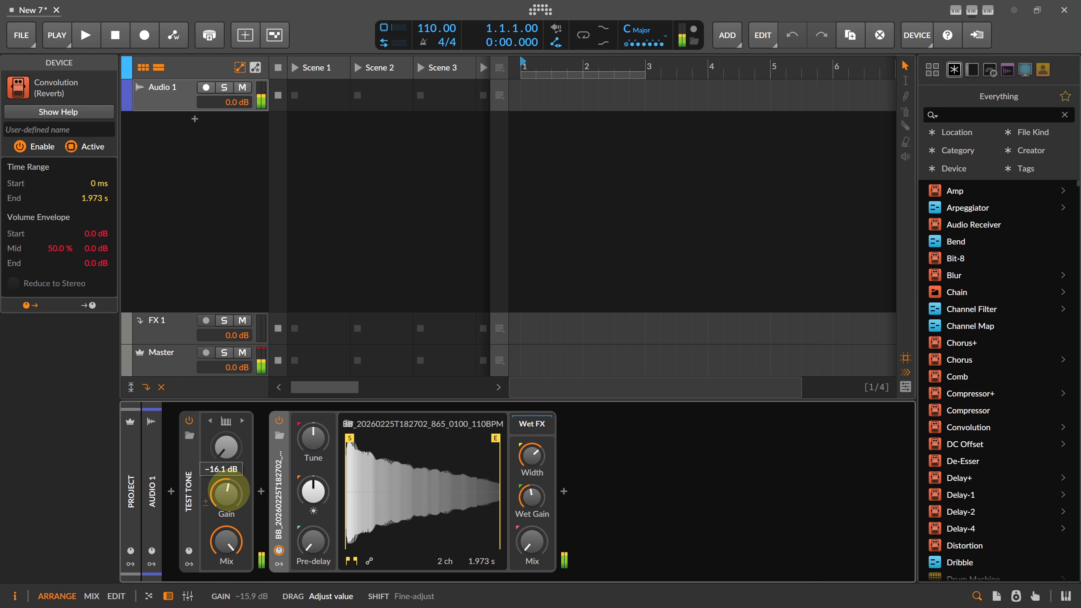
pyautogui.moveTo(533, 540); pyautogui.dragTo(532, 537)
pyautogui.moveTo(532, 496); pyautogui.dragTo(531, 495)
pyautogui.moveTo(226, 493); pyautogui.dragTo(226, 491)
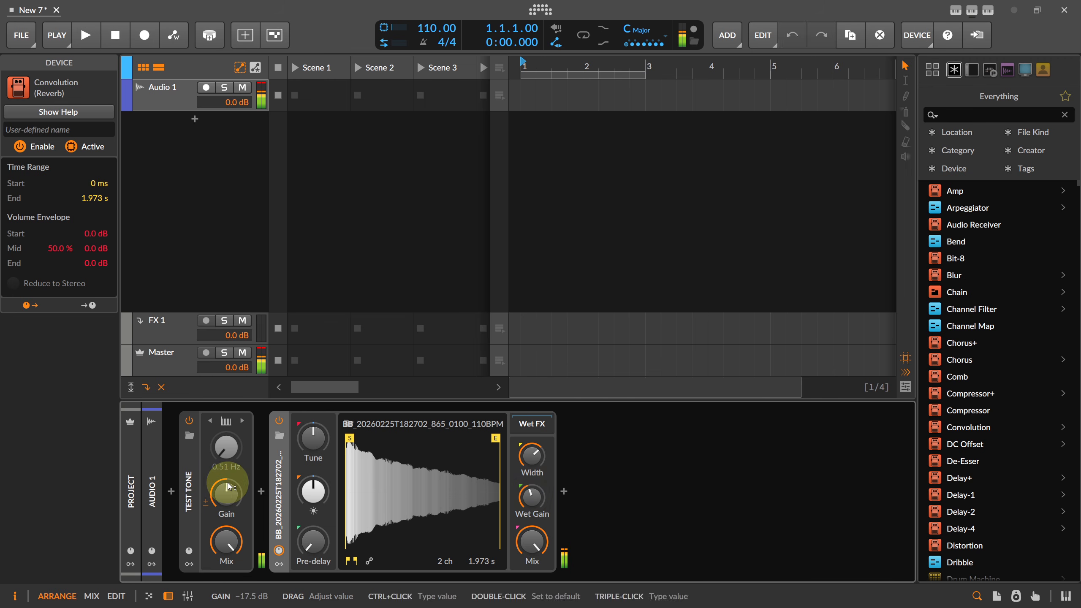
pyautogui.click(283, 475)
# Wrap Convolution in an FX Layer, duplicate its layer, and tune the copy down 12 semitones
pyautogui.hotkey('ctrl', 'g')
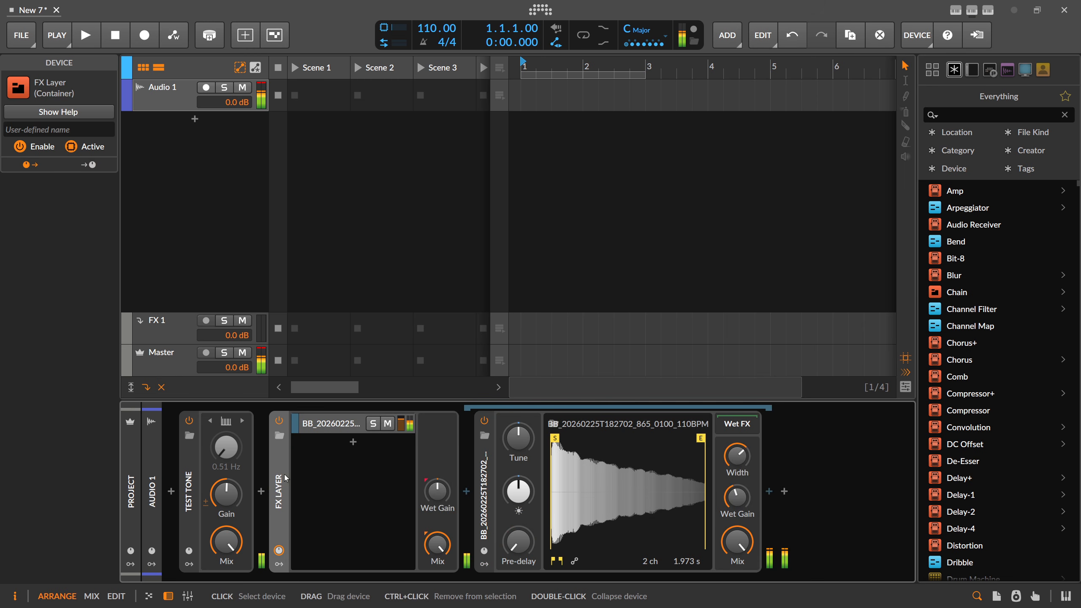
pyautogui.click(328, 428)
pyautogui.hotkey('ctrl', 'd')
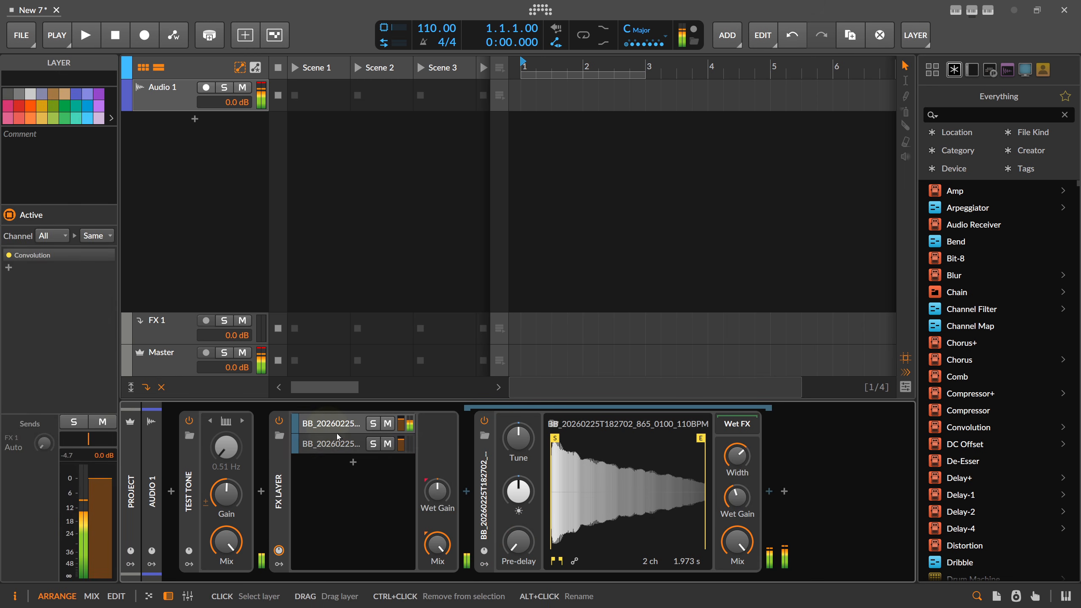
pyautogui.click(341, 443)
pyautogui.keyDown('ctrl'); pyautogui.click(510, 446); pyautogui.keyUp('ctrl')
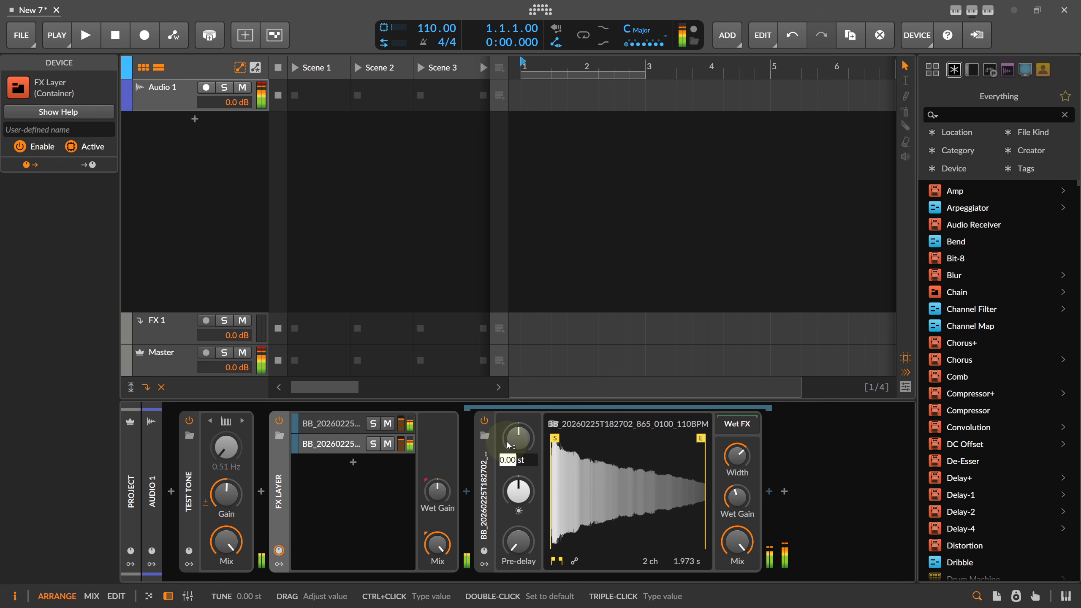
pyautogui.write('-12')
pyautogui.press('Return')
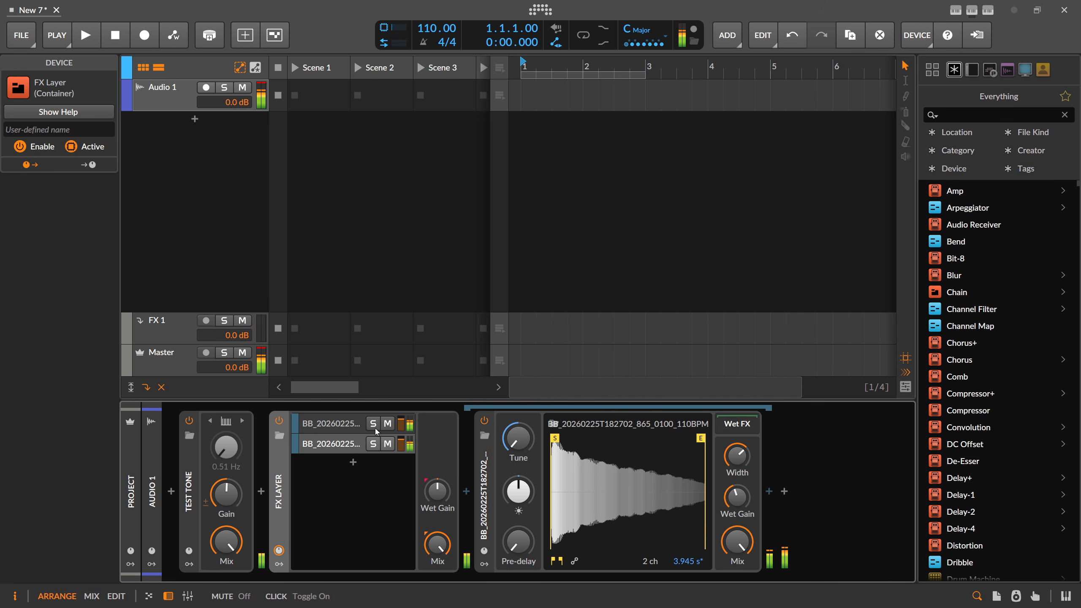
# Adjust wet gain, darken the second layer's brightness to -4.7 dB, and widen the first layer
pyautogui.click(332, 423)
pyautogui.click(737, 496)
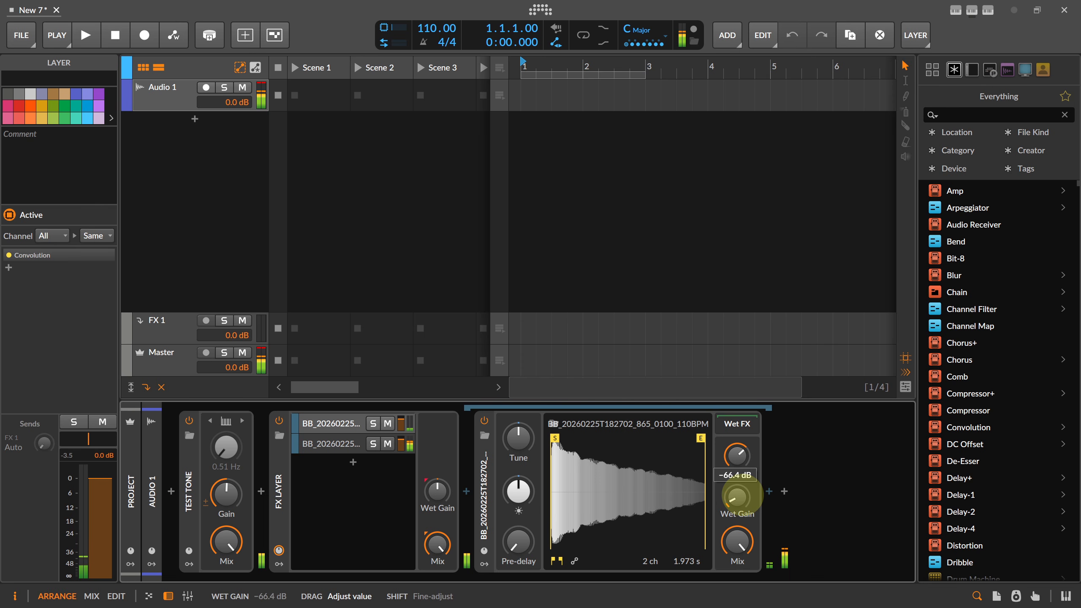
pyautogui.click(361, 446)
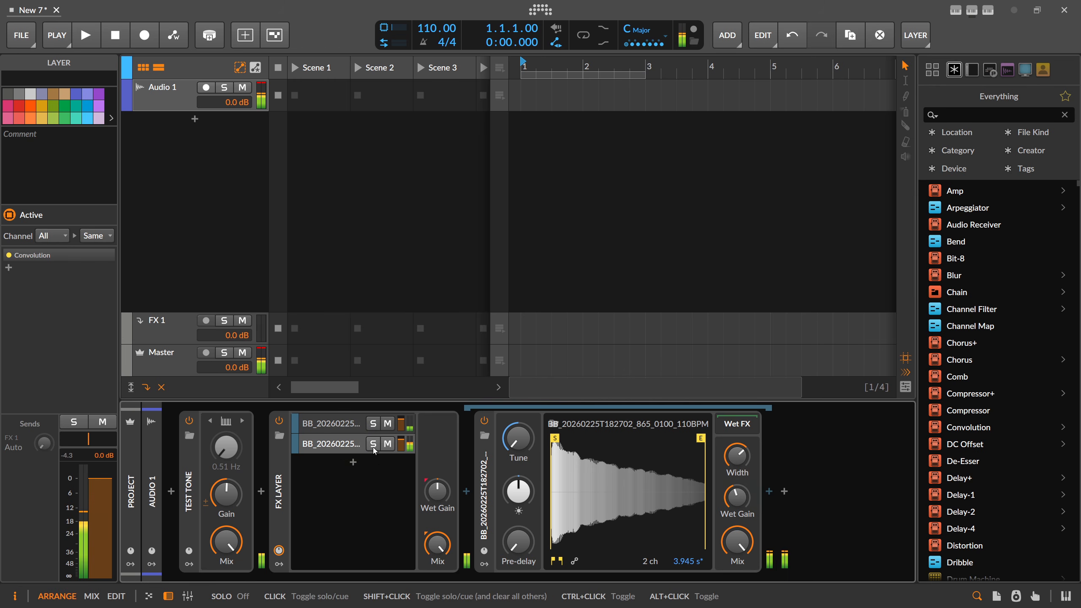
pyautogui.moveTo(518, 492); pyautogui.dragTo(521, 502)
pyautogui.click(342, 424)
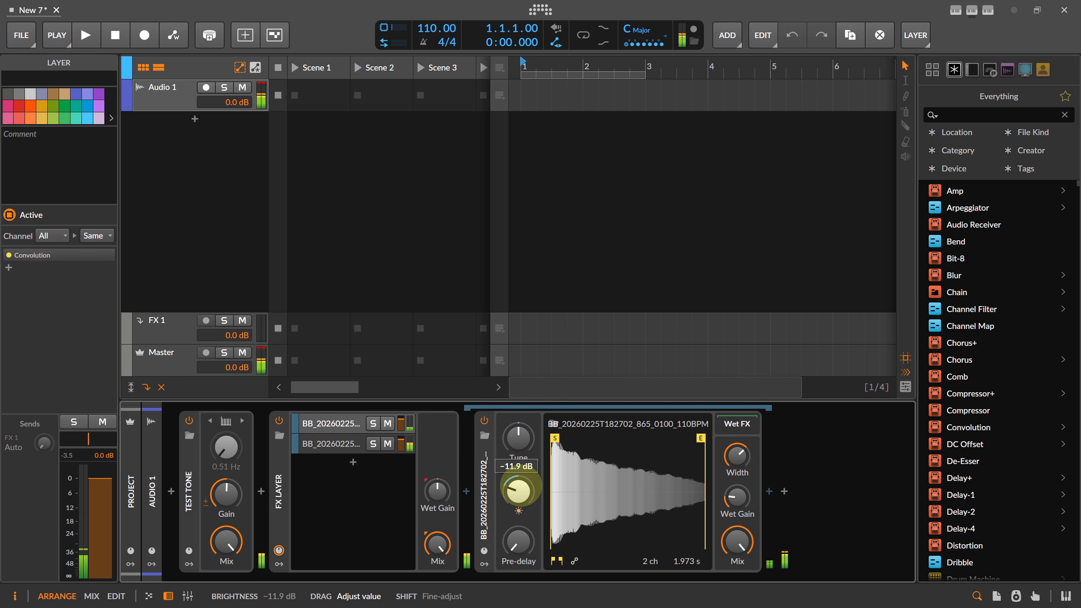
pyautogui.moveTo(736, 455)
pyautogui.mouseDown()
pyautogui.moveTo(737, 428)
pyautogui.moveTo(738, 455)
pyautogui.mouseUp()
pyautogui.click(348, 442)
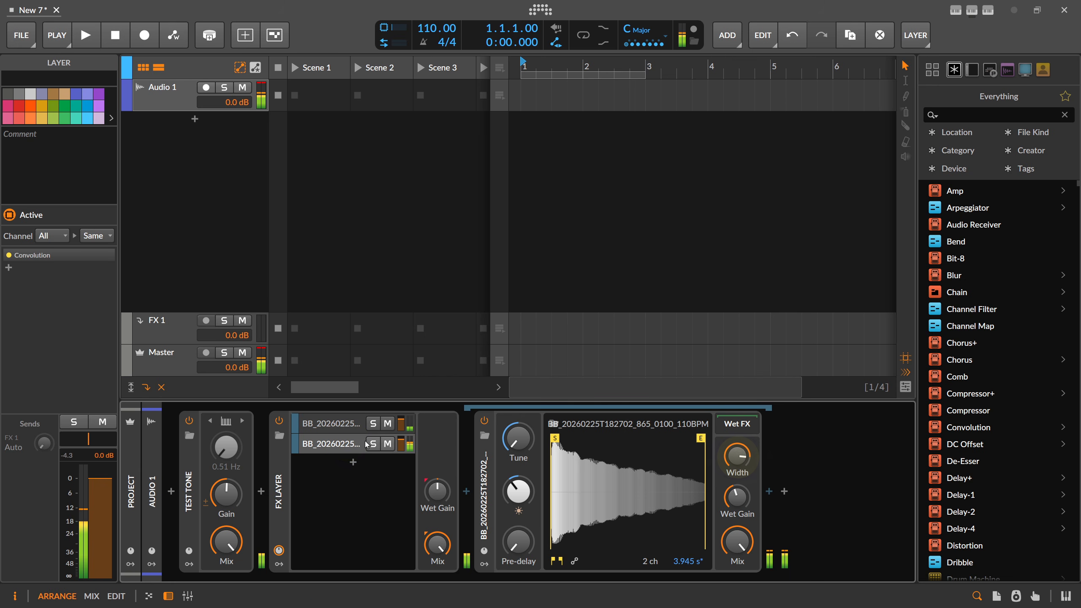
pyautogui.click(345, 439)
pyautogui.click(344, 425)
pyautogui.click(337, 428)
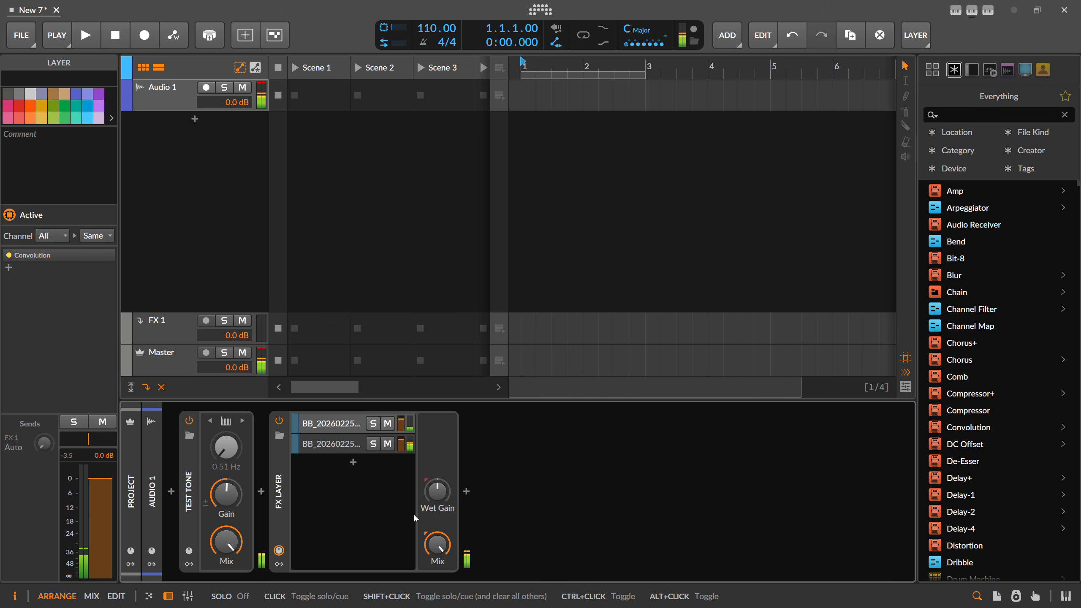
# Search 'eq' and insert EQ-5 between the Test Tone and the FX Layer
pyautogui.click(264, 494)
pyautogui.write('eq')
pyautogui.press('Down')
pyautogui.press('Down')
pyautogui.press('Down')
pyautogui.press('Down')
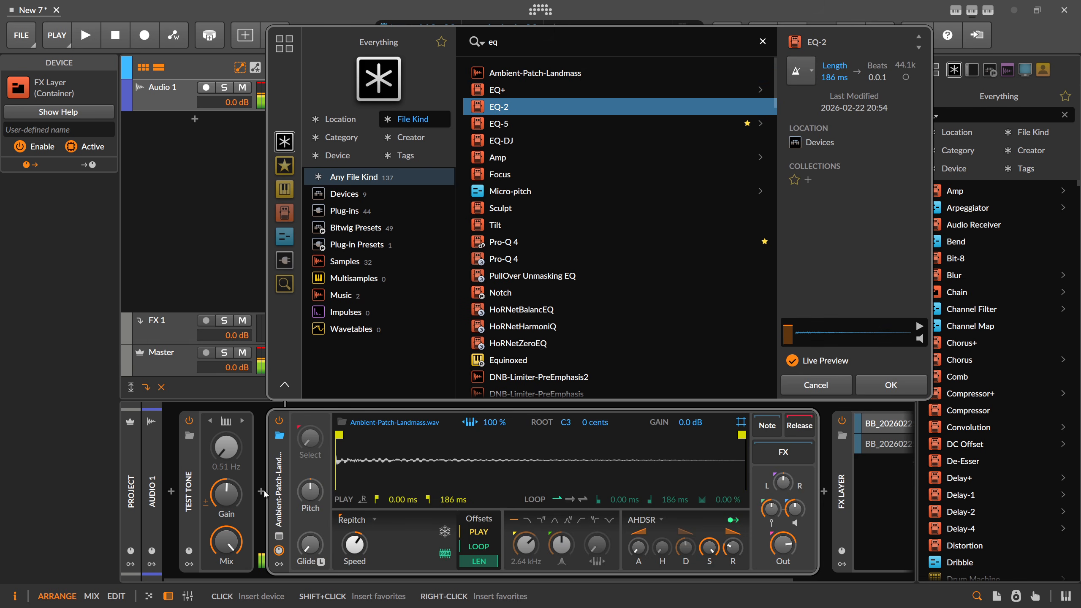
pyautogui.press('Return')
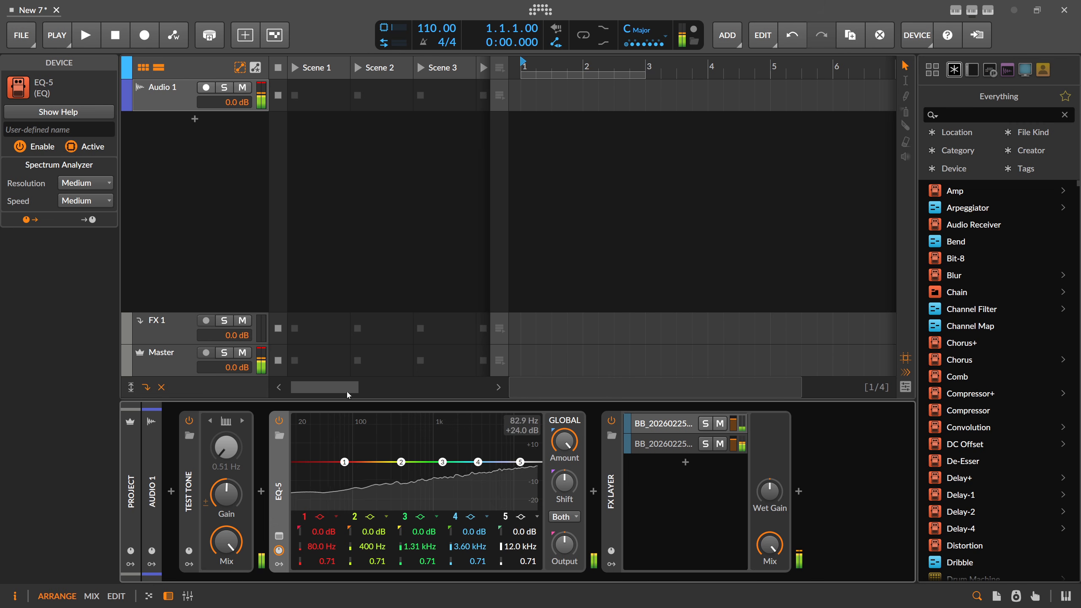
# Try first EQ-5 band cuts, and move EQ-5 after the FX Layer and back
pyautogui.click(190, 494)
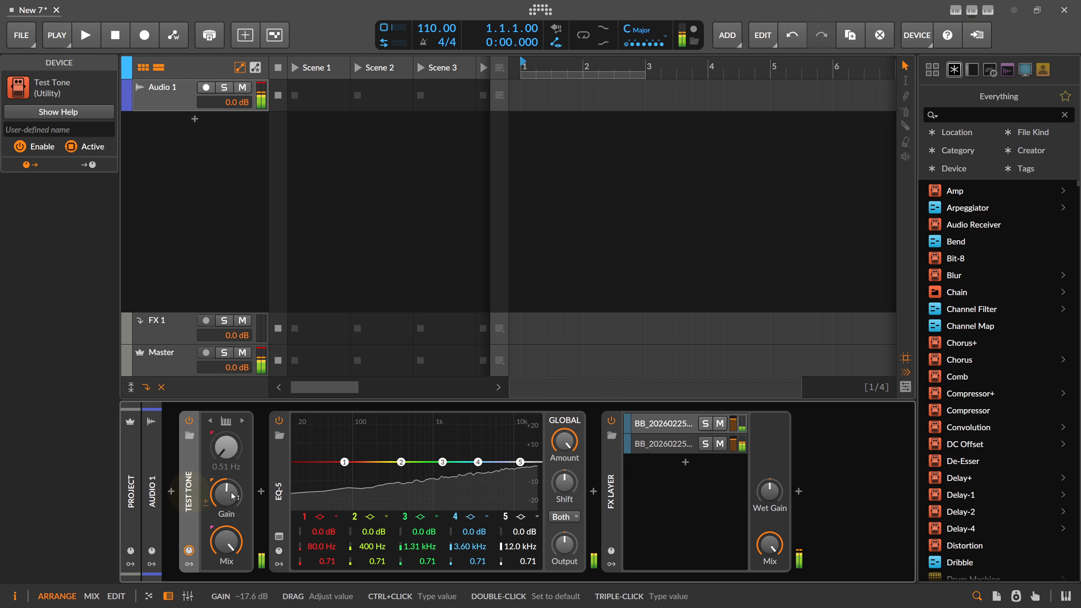
pyautogui.moveTo(401, 462); pyautogui.dragTo(379, 488)
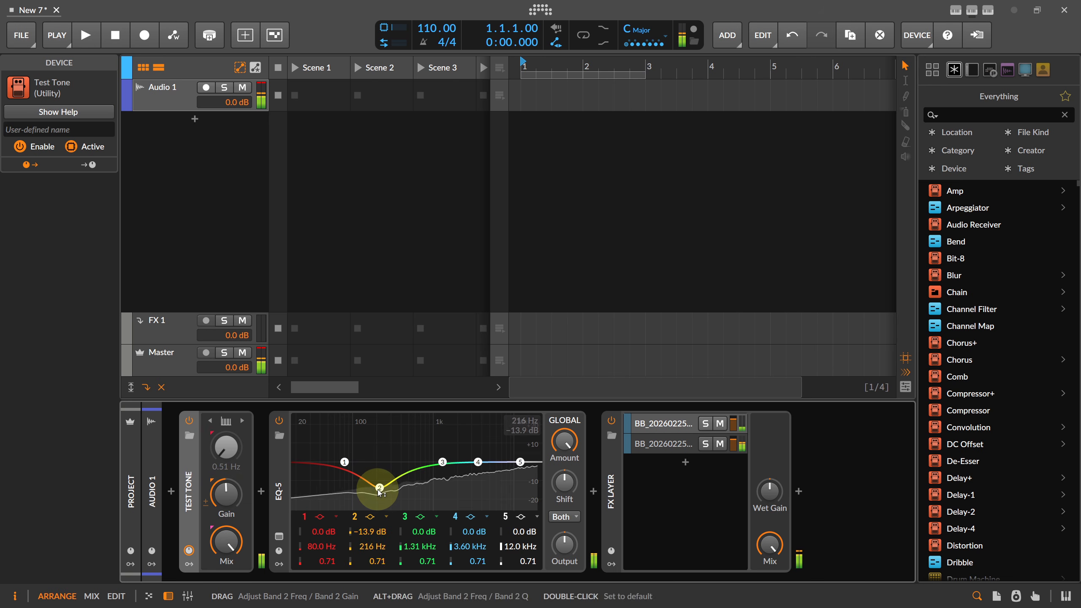
pyautogui.scroll(-3, 380, 488)
pyautogui.moveTo(476, 463); pyautogui.dragTo(513, 438)
pyautogui.scroll(-3, 513, 438)
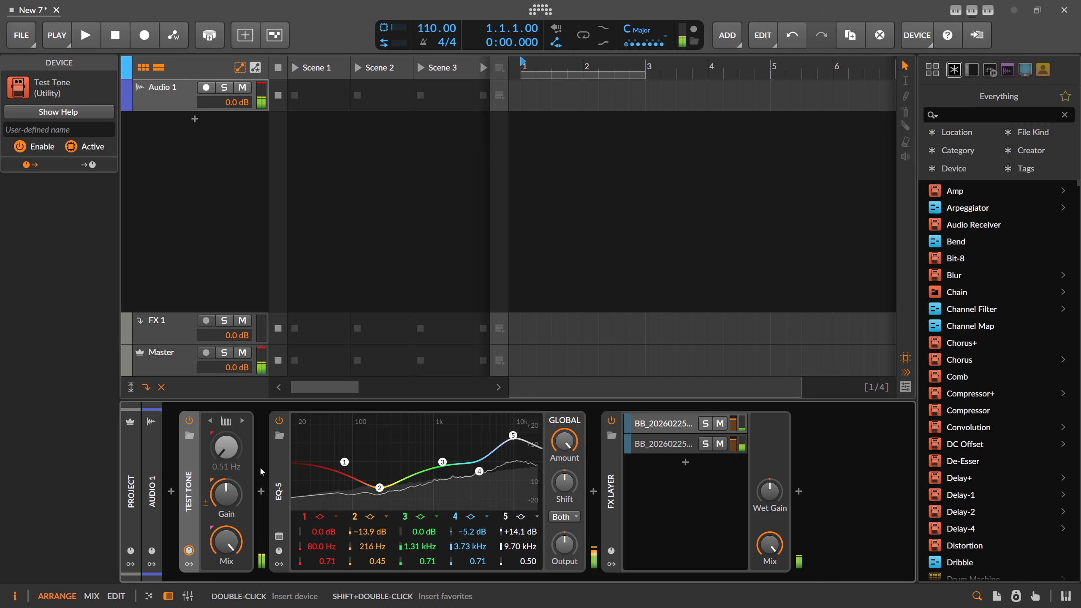
pyautogui.moveTo(279, 466); pyautogui.dragTo(777, 484)
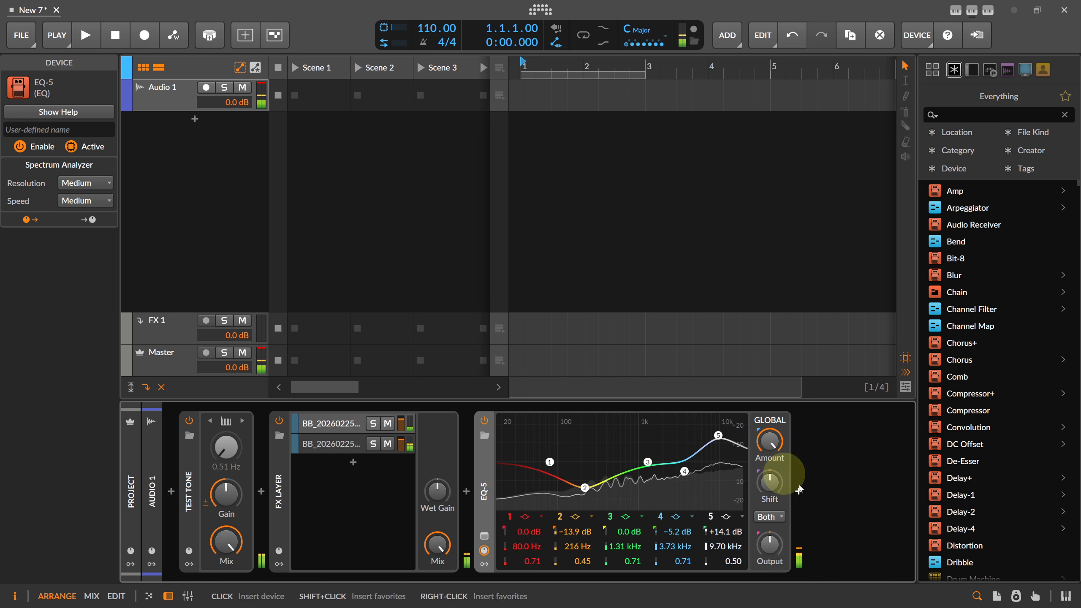
pyautogui.click(483, 474)
pyautogui.moveTo(483, 475); pyautogui.dragTo(262, 483)
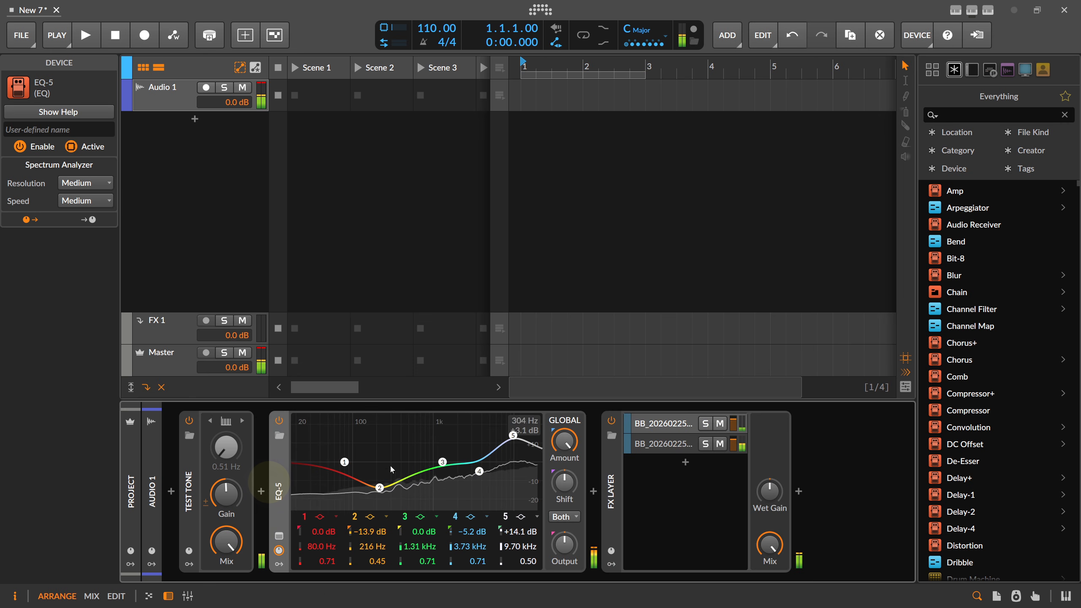
# Cut band 4 to −24 dB at 1.04 kHz, boost band 2 +9.5 dB near 90 Hz, loop bars 1–3
pyautogui.moveTo(384, 493); pyautogui.dragTo(363, 489)
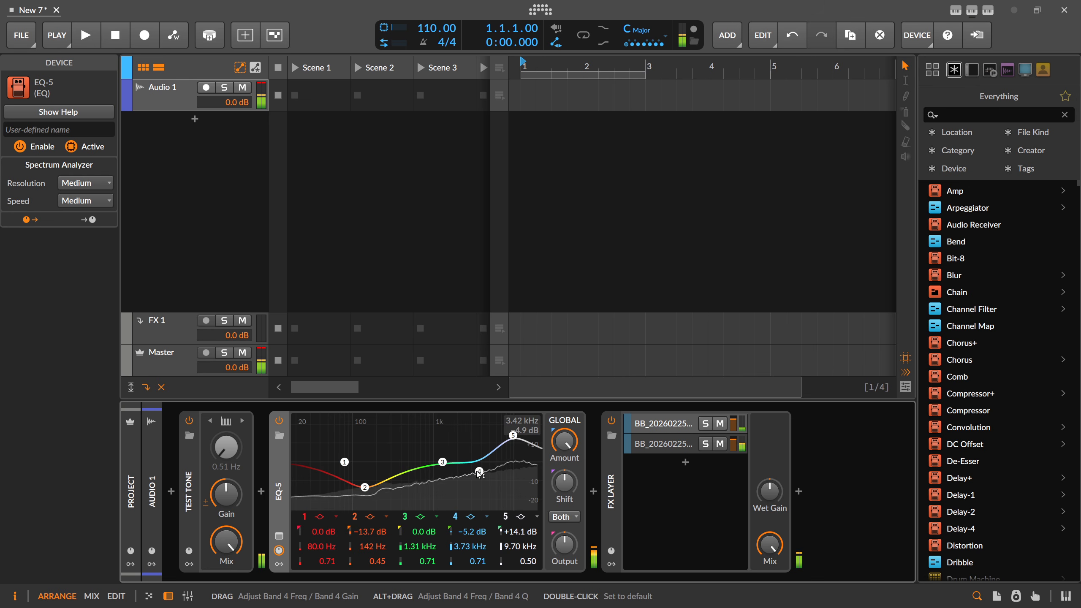
pyautogui.moveTo(479, 472); pyautogui.dragTo(435, 507)
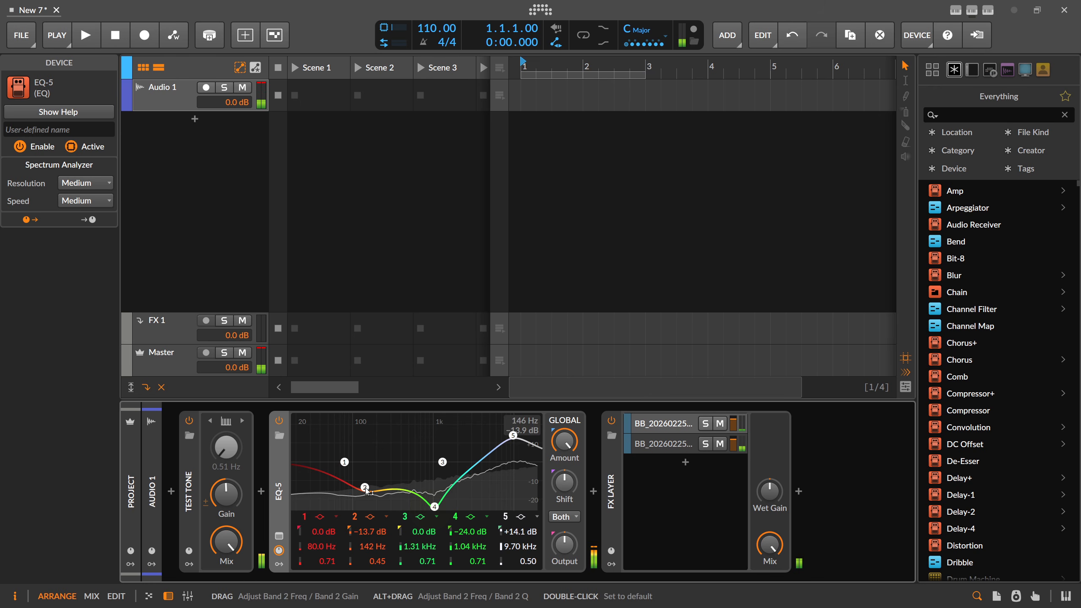
pyautogui.moveTo(365, 488); pyautogui.dragTo(331, 443)
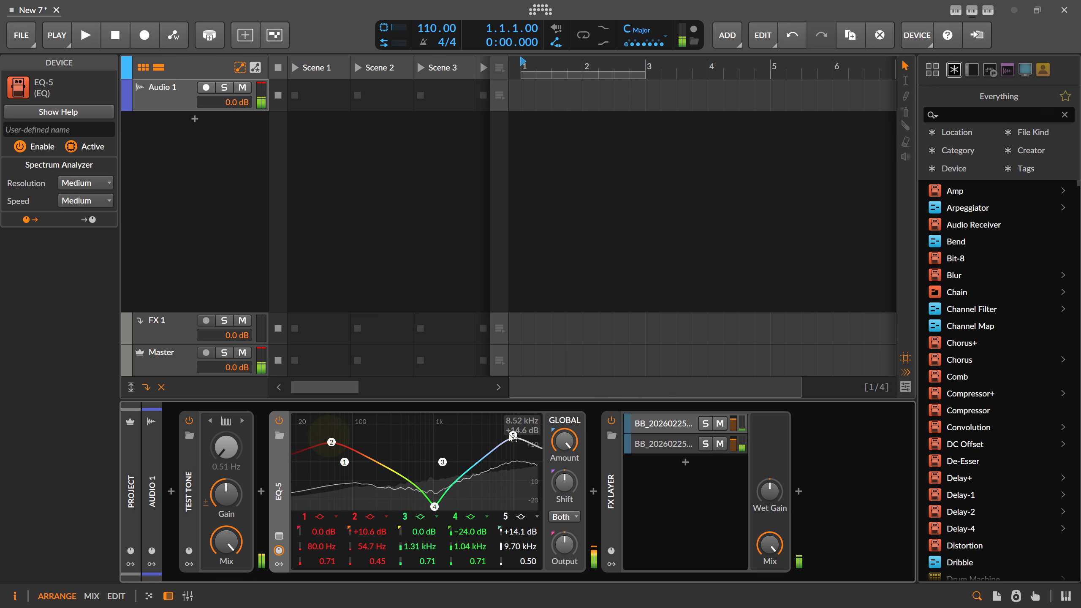
pyautogui.moveTo(513, 435)
pyautogui.mouseDown()
pyautogui.moveTo(497, 445)
pyautogui.moveTo(510, 451)
pyautogui.mouseUp()
pyautogui.scroll(-5, 497, 445)
pyautogui.moveTo(331, 442); pyautogui.dragTo(352, 449)
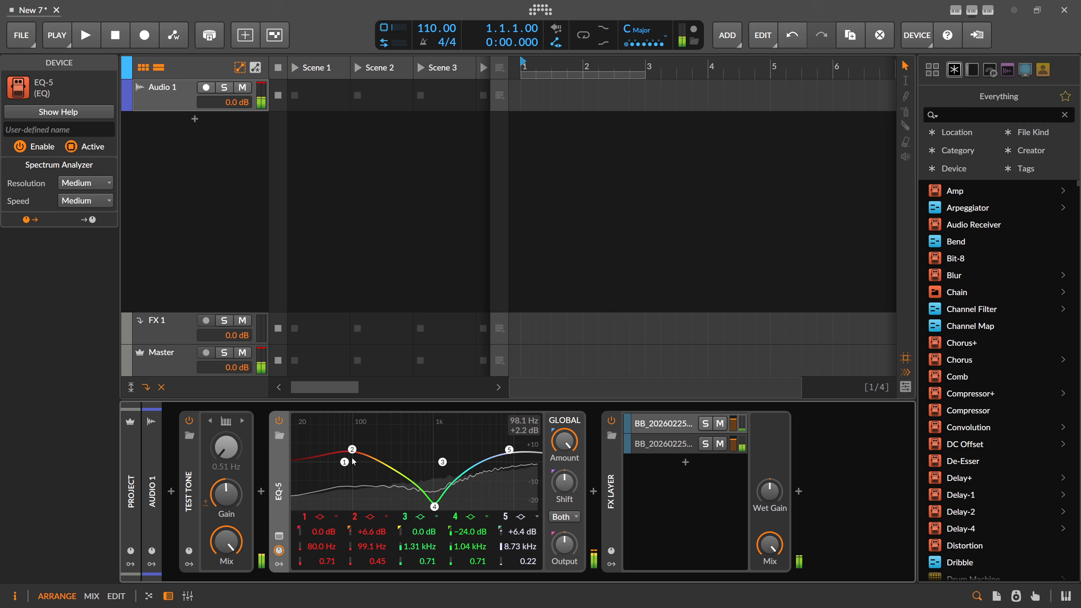
pyautogui.moveTo(352, 451); pyautogui.dragTo(348, 444)
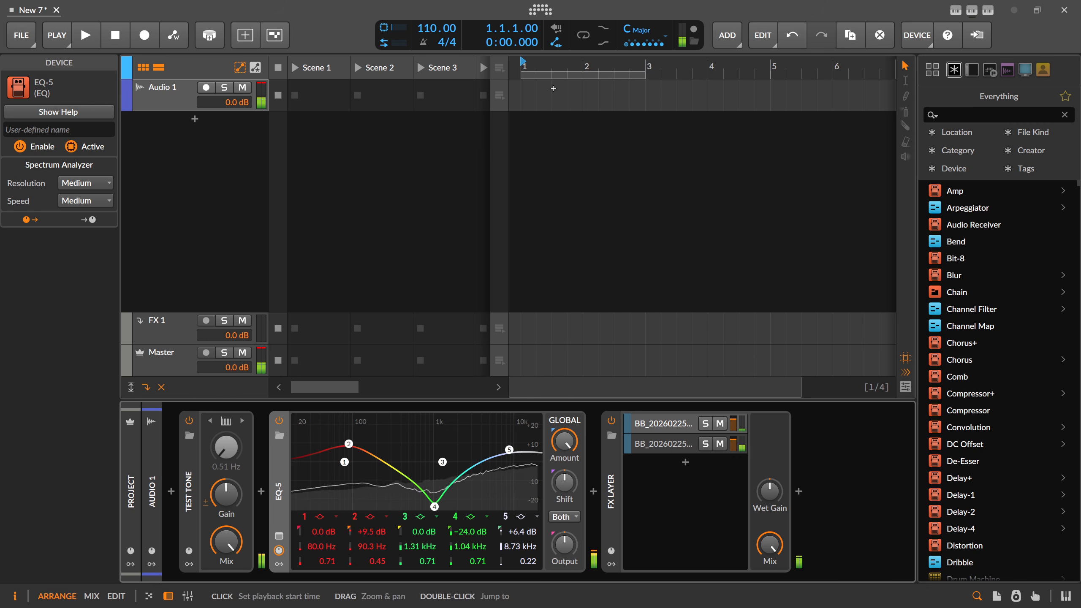
pyautogui.click(587, 37)
pyautogui.moveTo(545, 62); pyautogui.dragTo(545, 60)
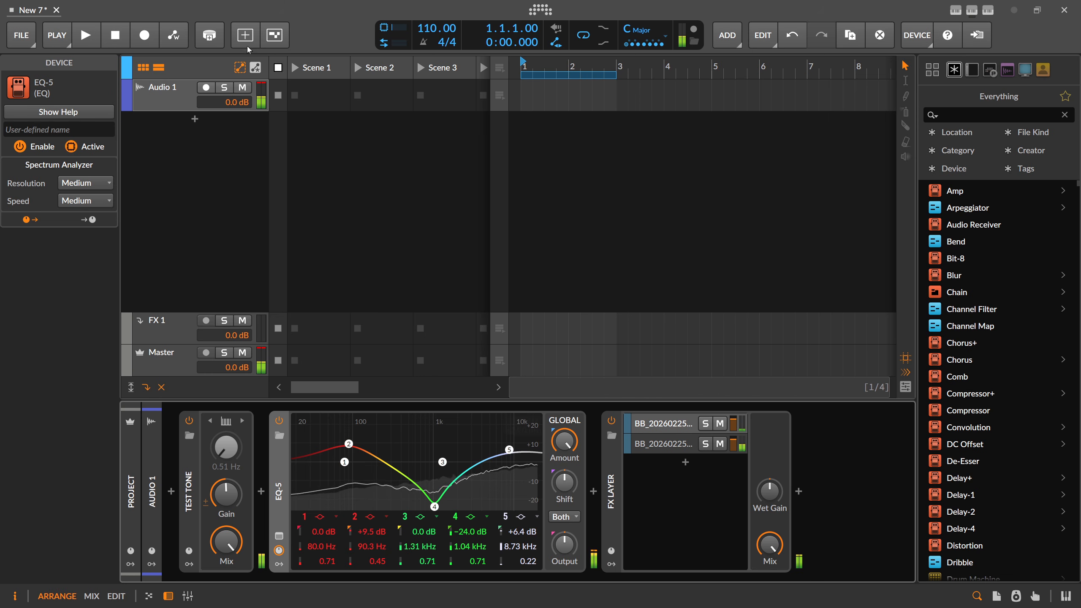
# Record automation of EQ-5 band 2 sweeping between about 64 and 83 Hz, up to +11.8 dB
pyautogui.click(175, 37)
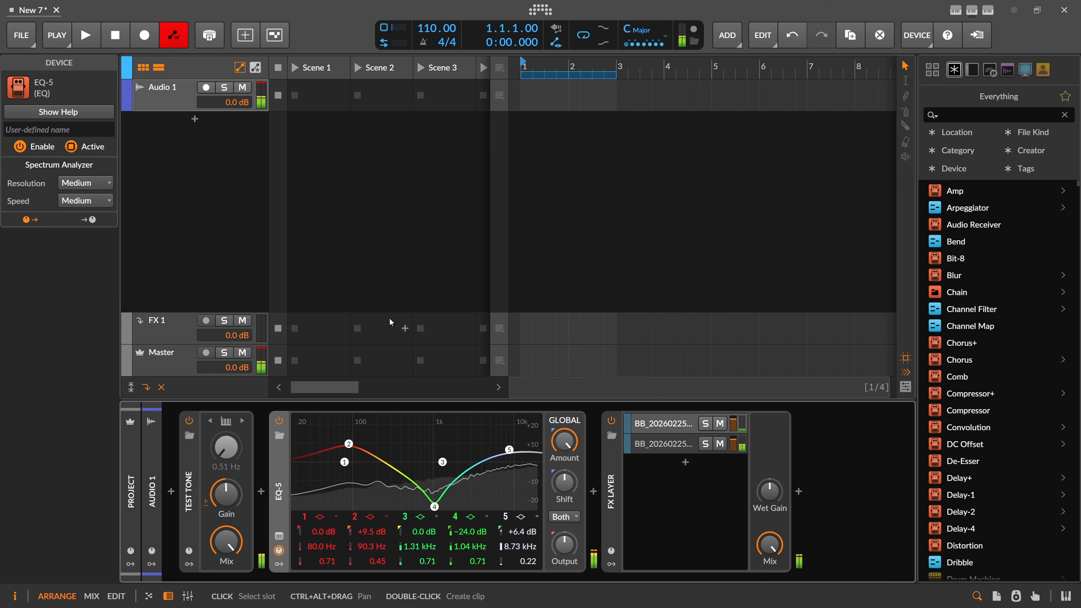
pyautogui.press('space')
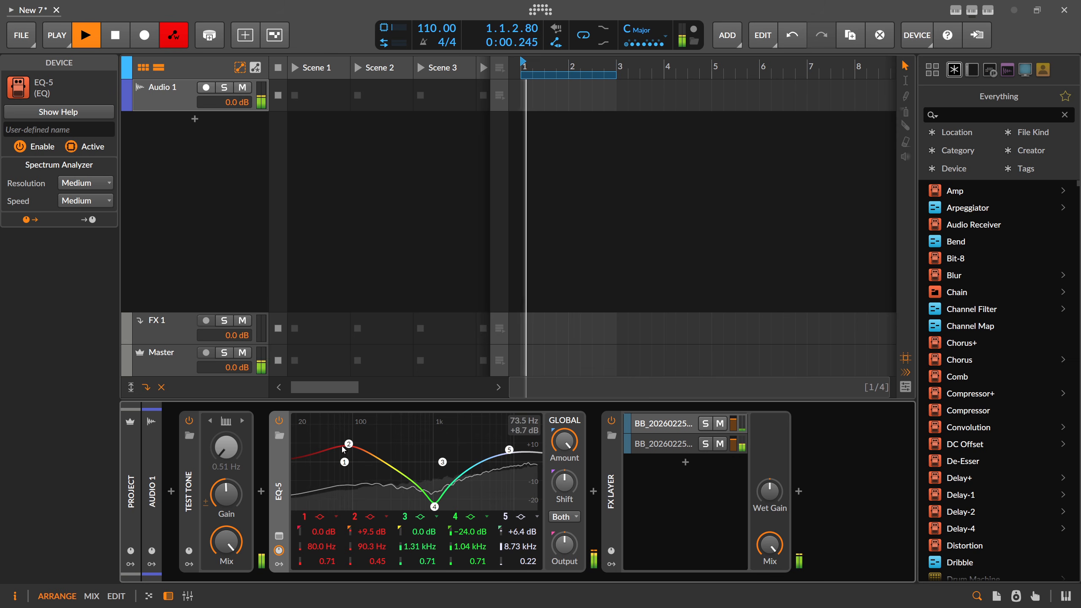
pyautogui.moveTo(351, 448)
pyautogui.mouseDown()
pyautogui.moveTo(369, 448)
pyautogui.moveTo(320, 443)
pyautogui.moveTo(374, 446)
pyautogui.moveTo(349, 443)
pyautogui.mouseUp()
pyautogui.moveTo(359, 448); pyautogui.dragTo(341, 447)
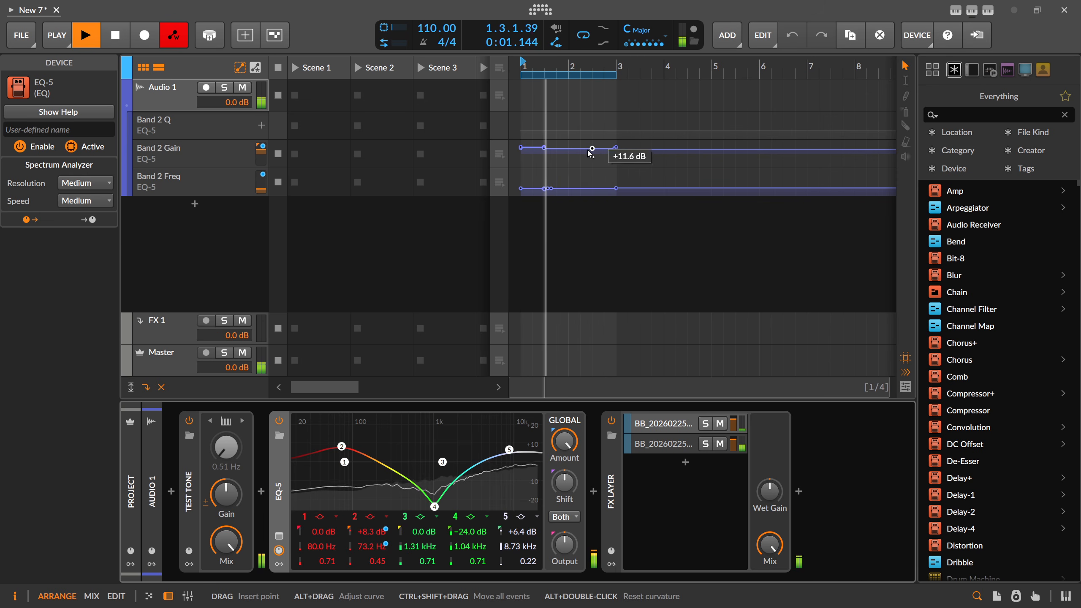
pyautogui.moveTo(342, 447)
pyautogui.mouseDown()
pyautogui.moveTo(350, 438)
pyautogui.moveTo(358, 456)
pyautogui.moveTo(358, 428)
pyautogui.moveTo(356, 446)
pyautogui.mouseUp()
pyautogui.press('space')
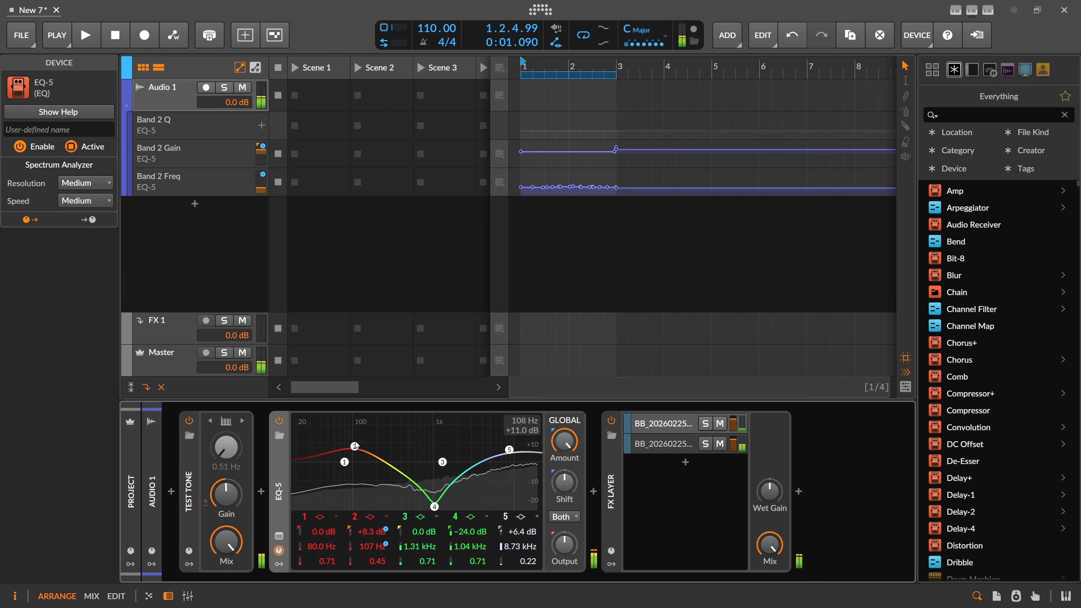
# Set band 2 to 116 Hz and delete all three recorded automation lanes
pyautogui.moveTo(354, 446); pyautogui.dragTo(357, 446)
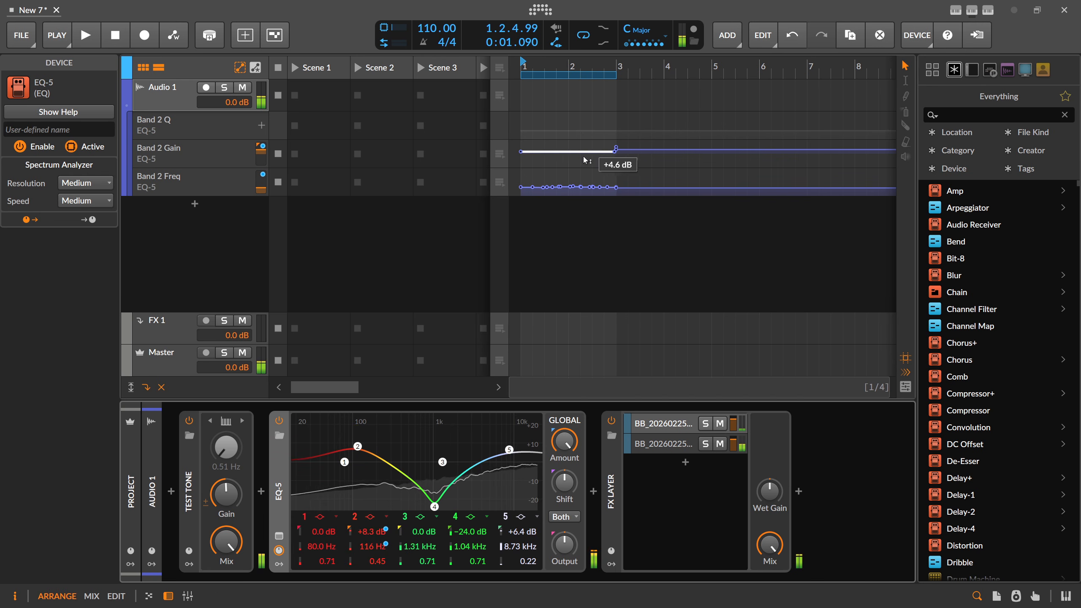
pyautogui.click(209, 163)
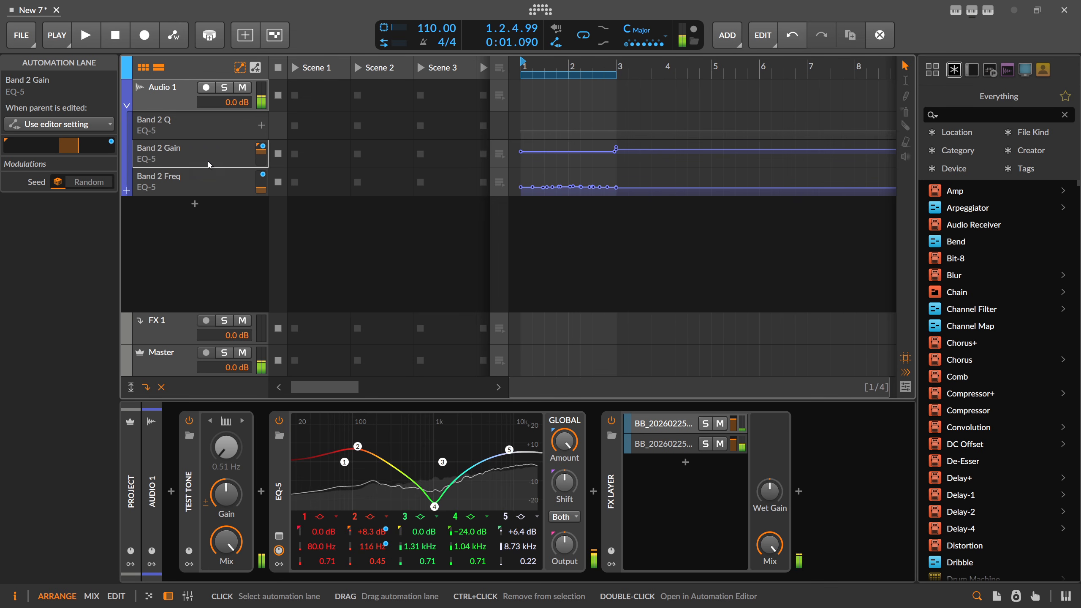
pyautogui.press('Delete')
pyautogui.click(199, 156)
pyautogui.press('Delete')
pyautogui.click(201, 130)
pyautogui.press('Delete')
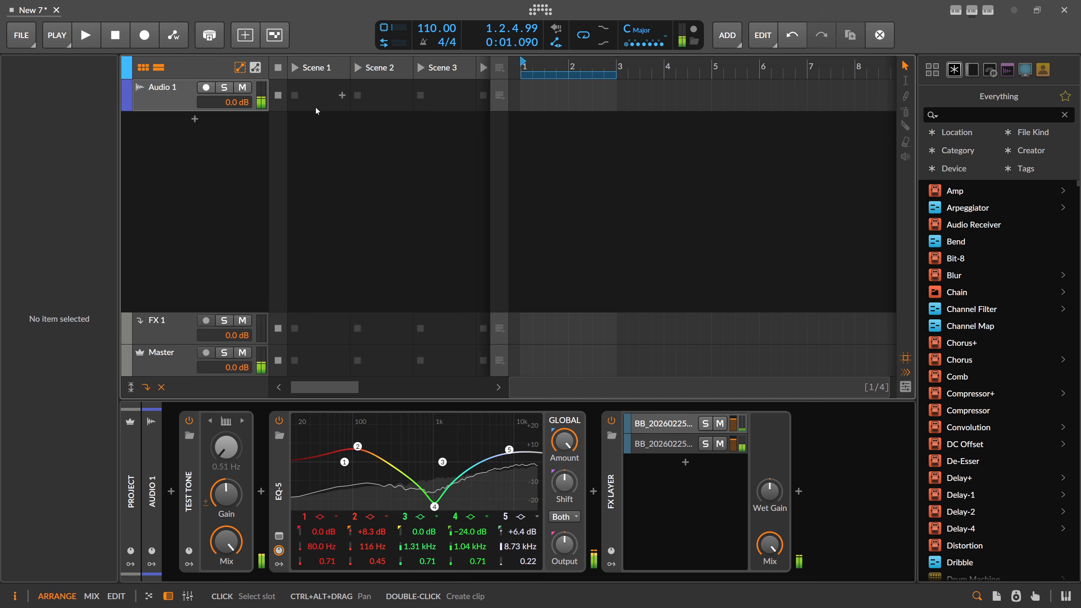
# Leave automation writing and Clip Launcher Overdub off, then close the play options
pyautogui.click(174, 36)
pyautogui.click(175, 36)
pyautogui.click(57, 35)
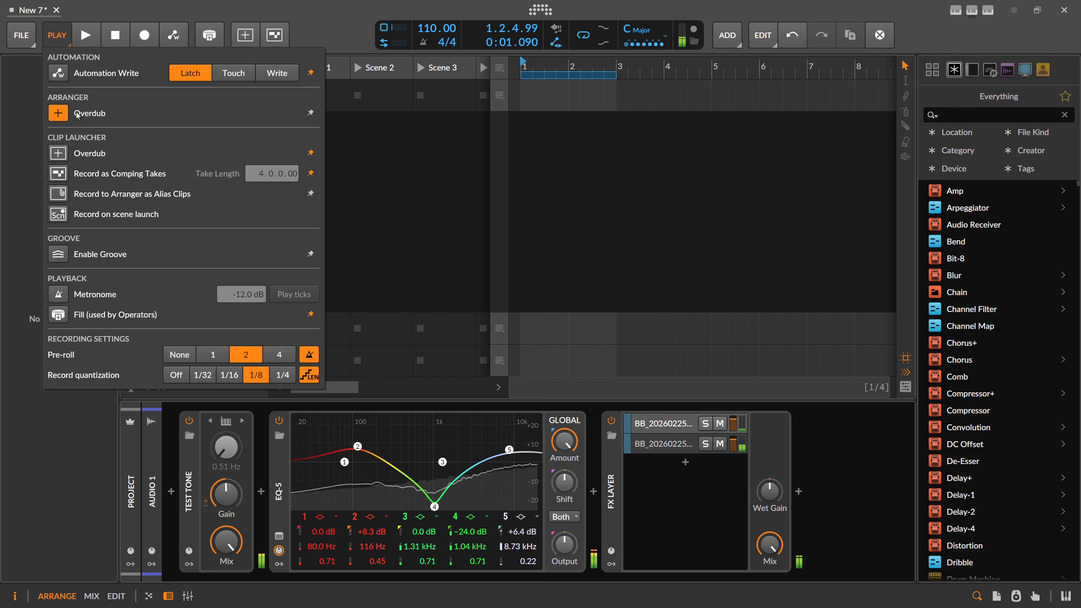
pyautogui.click(62, 156)
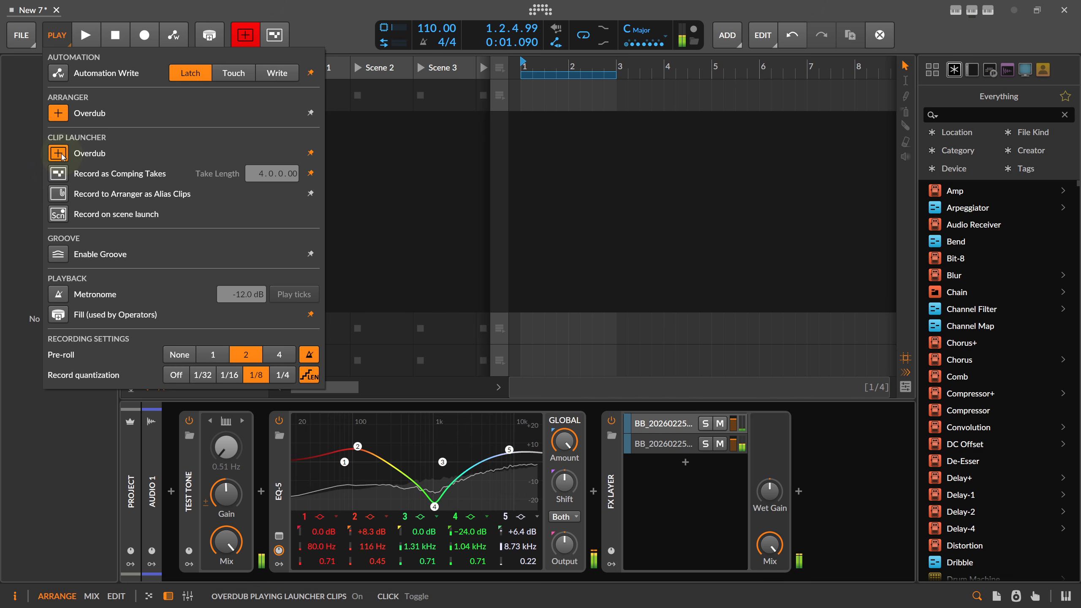
pyautogui.click(62, 156)
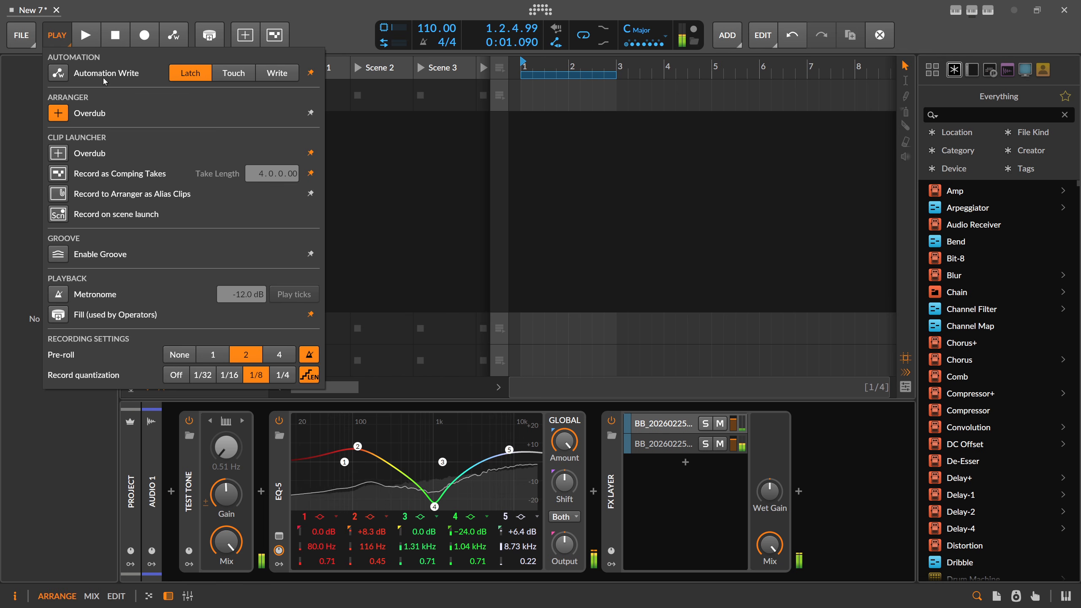
pyautogui.click(21, 87)
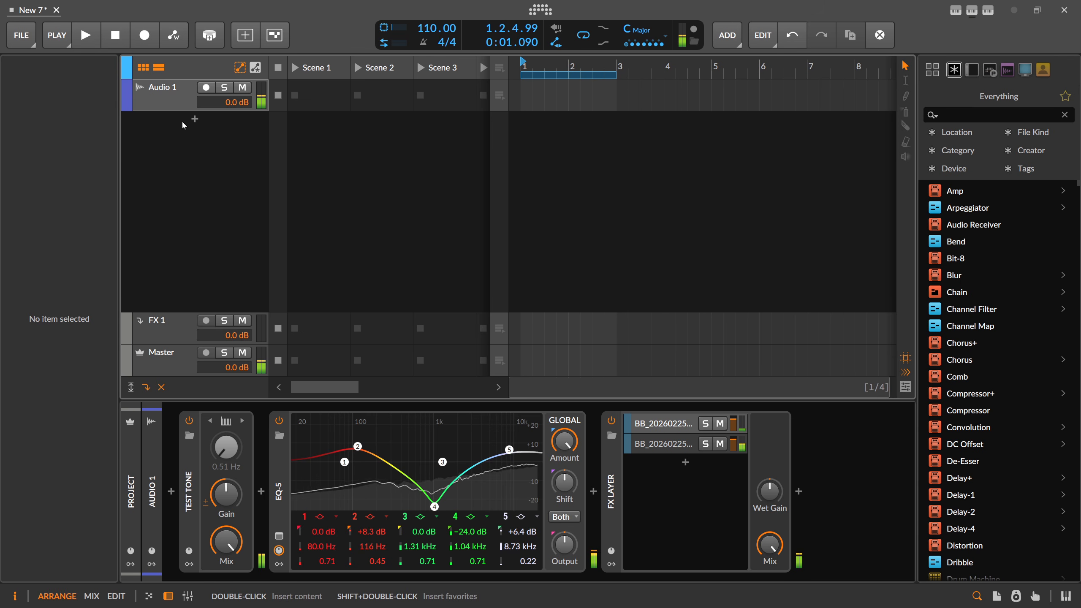
# Arm Audio 1 and record a Scene 1 clip while sweeping band 2 to 114 Hz, +11.6 dB
pyautogui.click(206, 87)
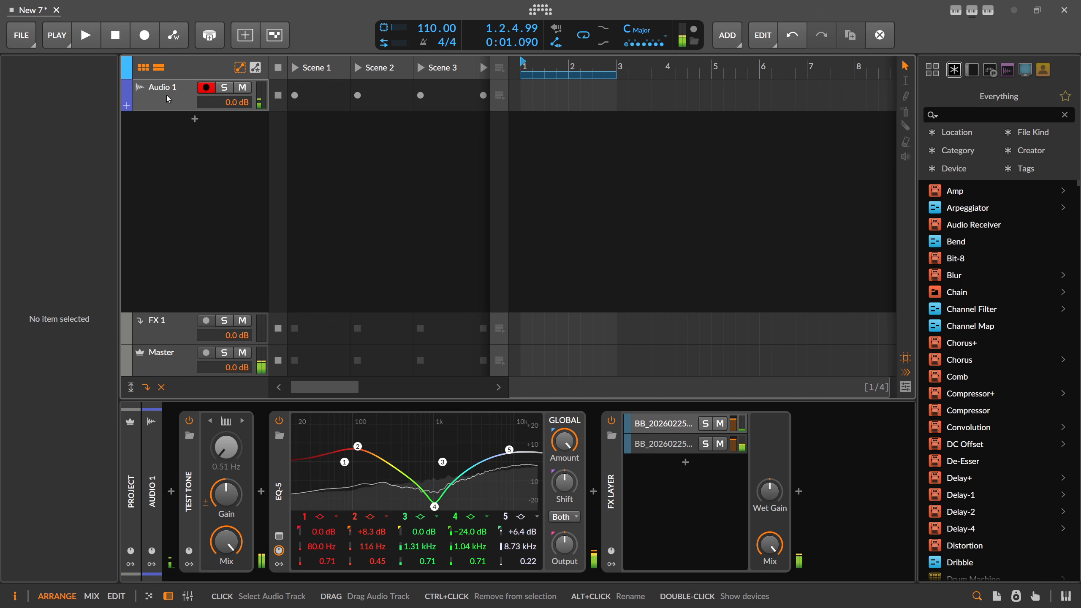
pyautogui.click(296, 96)
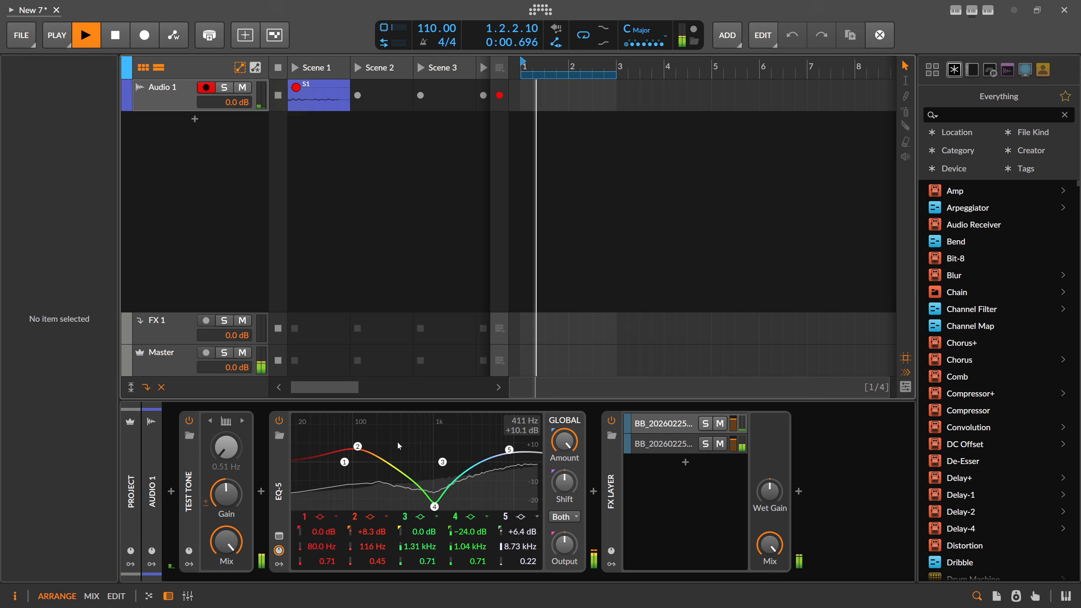
pyautogui.moveTo(359, 446)
pyautogui.mouseDown()
pyautogui.moveTo(335, 443)
pyautogui.moveTo(374, 435)
pyautogui.moveTo(347, 431)
pyautogui.moveTo(322, 449)
pyautogui.moveTo(353, 461)
pyautogui.moveTo(393, 449)
pyautogui.moveTo(345, 435)
pyautogui.moveTo(360, 452)
pyautogui.moveTo(362, 443)
pyautogui.moveTo(346, 455)
pyautogui.moveTo(374, 455)
pyautogui.moveTo(358, 441)
pyautogui.moveTo(345, 449)
pyautogui.moveTo(364, 447)
pyautogui.moveTo(356, 440)
pyautogui.mouseUp()
pyautogui.press('space')
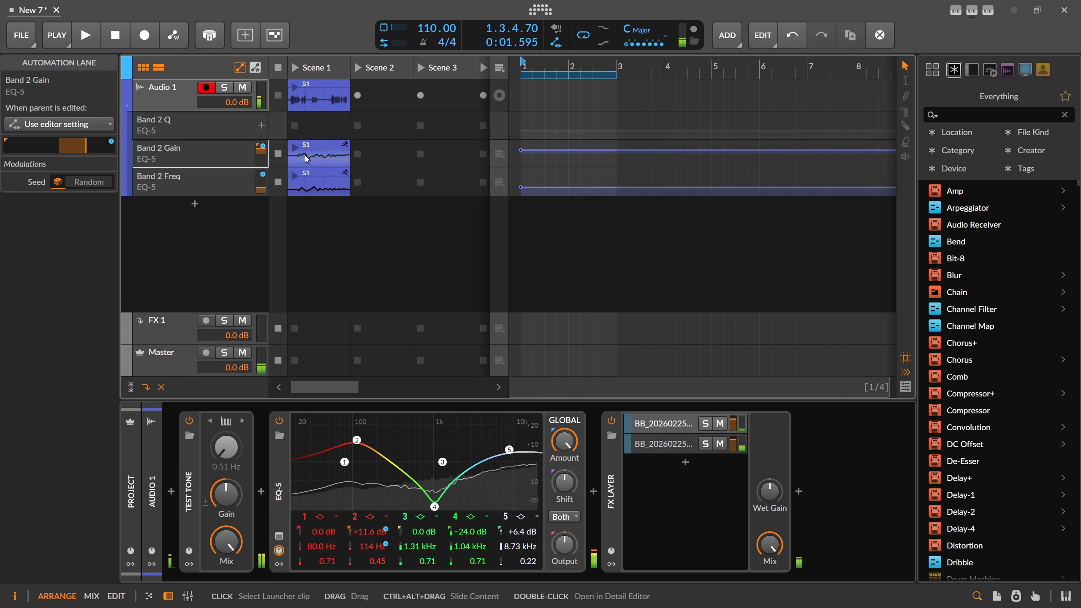
# Open the Band 2 Gain clip and move its start point to bar 2
pyautogui.doubleClick(321, 164)
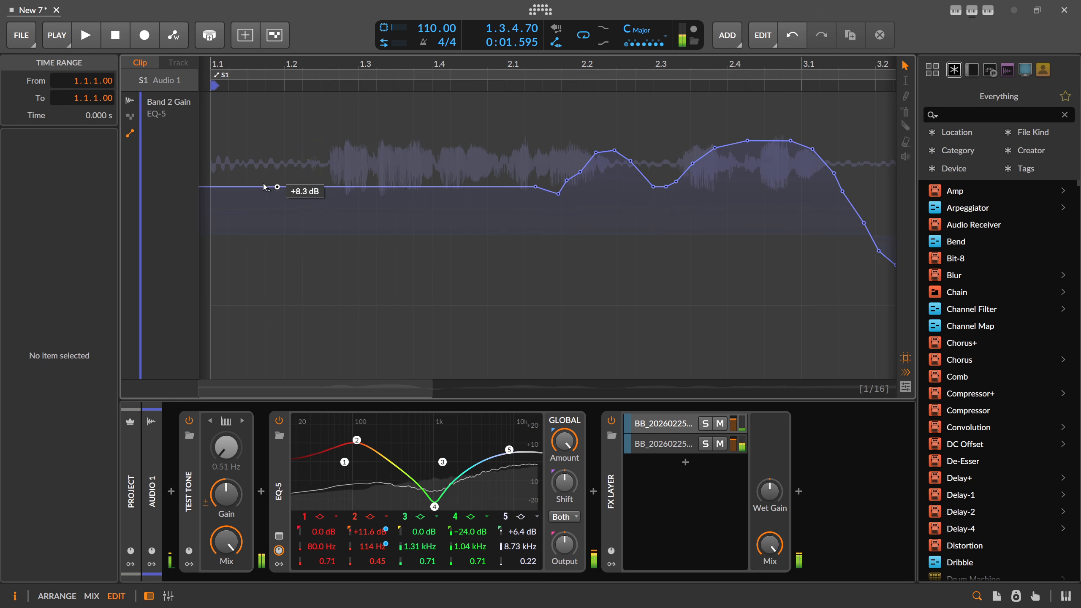
pyautogui.press('Tab')
pyautogui.press('Tab')
pyautogui.press('Tab')
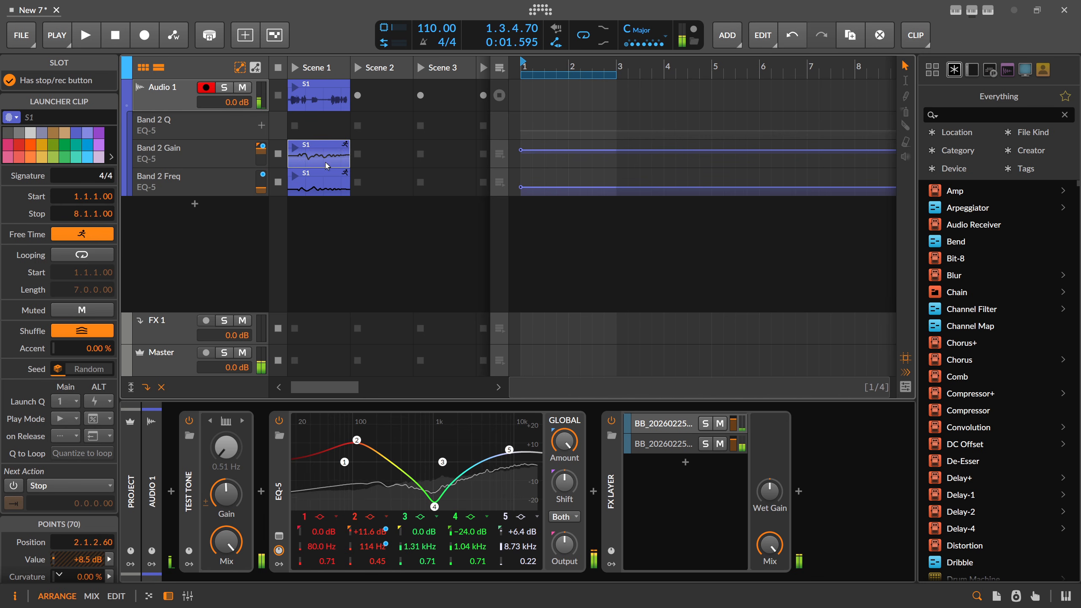
pyautogui.doubleClick(325, 162)
pyautogui.moveTo(220, 87)
pyautogui.mouseDown()
pyautogui.moveTo(538, 109)
pyautogui.moveTo(333, 101)
pyautogui.moveTo(222, 111)
pyautogui.mouseUp()
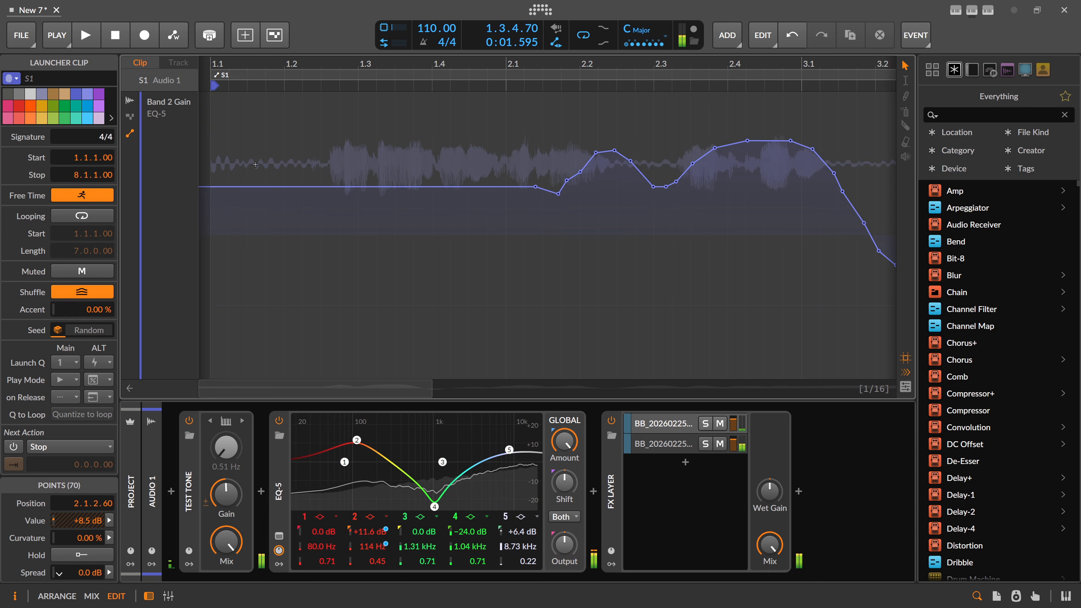
pyautogui.moveTo(257, 75)
pyautogui.mouseDown()
pyautogui.moveTo(263, 50)
pyautogui.moveTo(277, 89)
pyautogui.moveTo(374, 96)
pyautogui.moveTo(333, 102)
pyautogui.mouseUp()
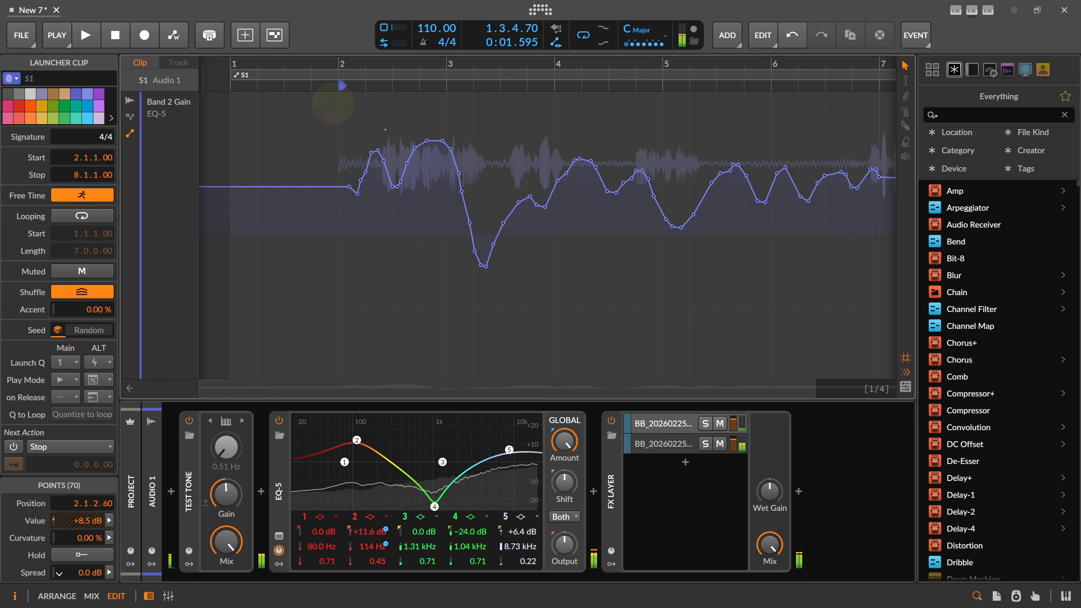
pyautogui.press('Tab')
pyautogui.press('Tab')
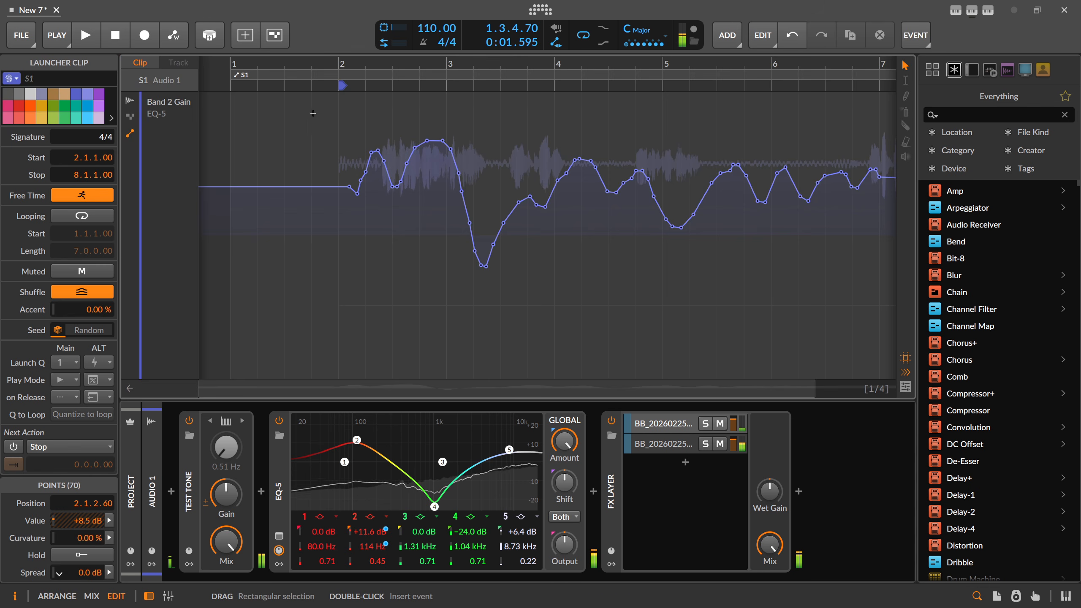
# Move the clip's loop start to bar 2 for six bars, then reselect Audio 1
pyautogui.moveTo(342, 88)
pyautogui.mouseDown()
pyautogui.moveTo(360, 91)
pyautogui.moveTo(350, 94)
pyautogui.mouseUp()
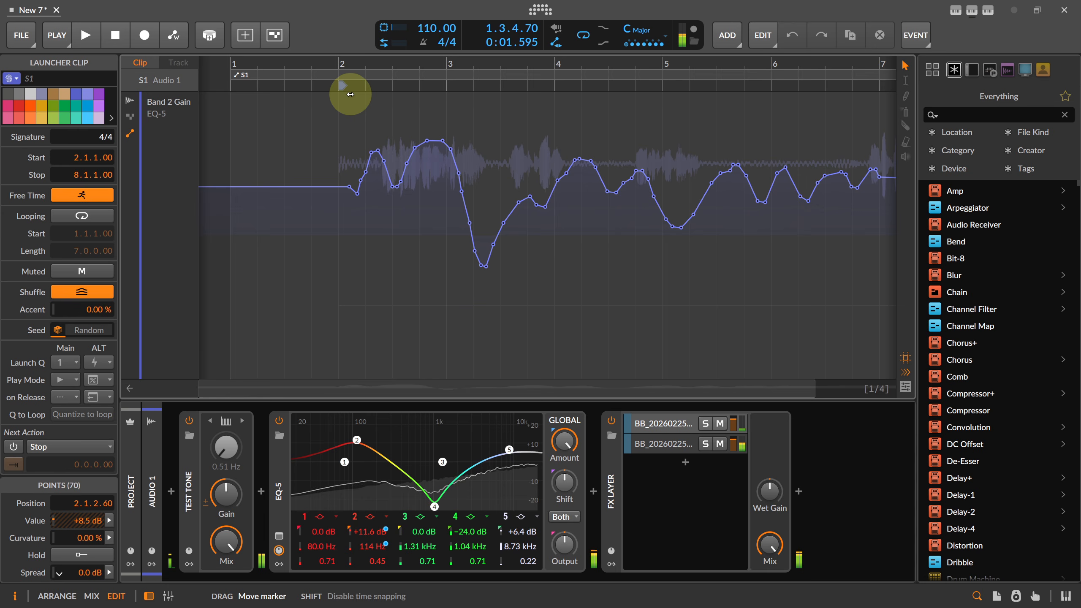
pyautogui.moveTo(232, 75); pyautogui.dragTo(357, 61)
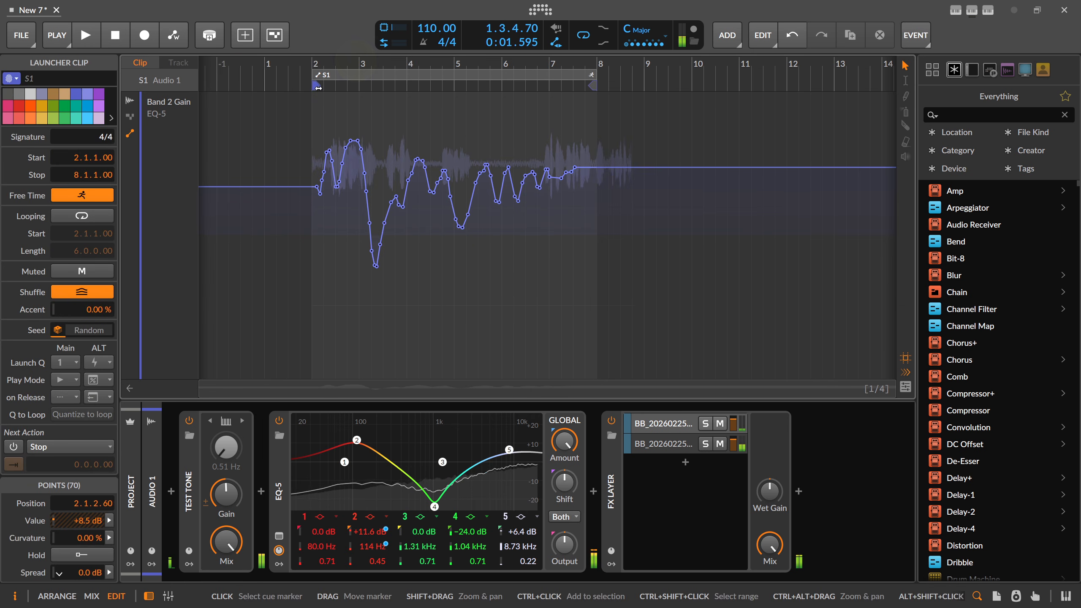
pyautogui.press('Tab')
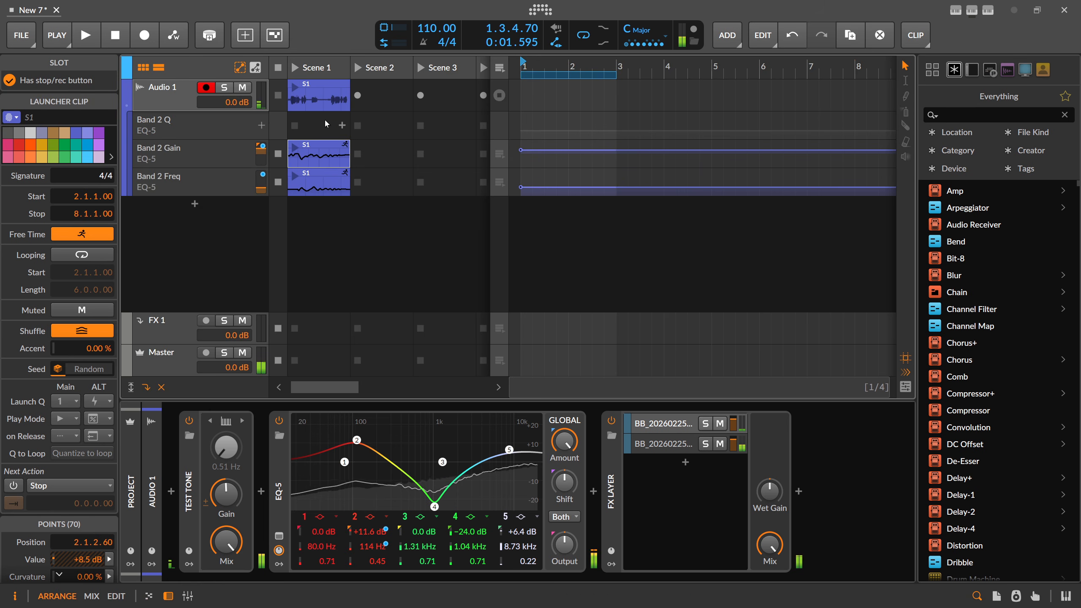
pyautogui.press('Tab')
pyautogui.press('Tab')
pyautogui.press('Tab')
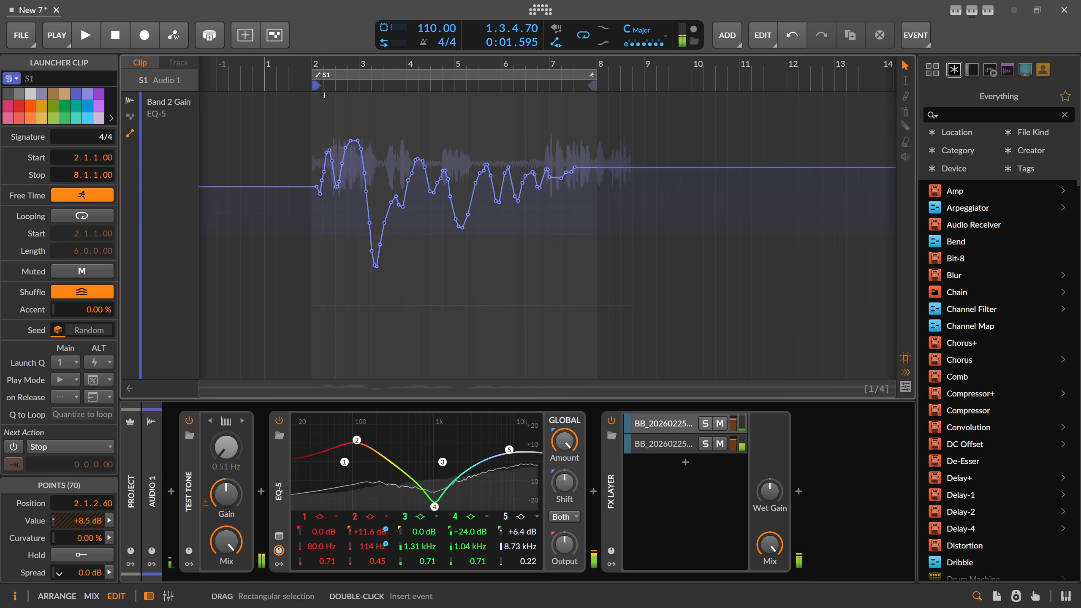
pyautogui.moveTo(316, 87)
pyautogui.mouseDown()
pyautogui.moveTo(353, 86)
pyautogui.moveTo(317, 89)
pyautogui.mouseUp()
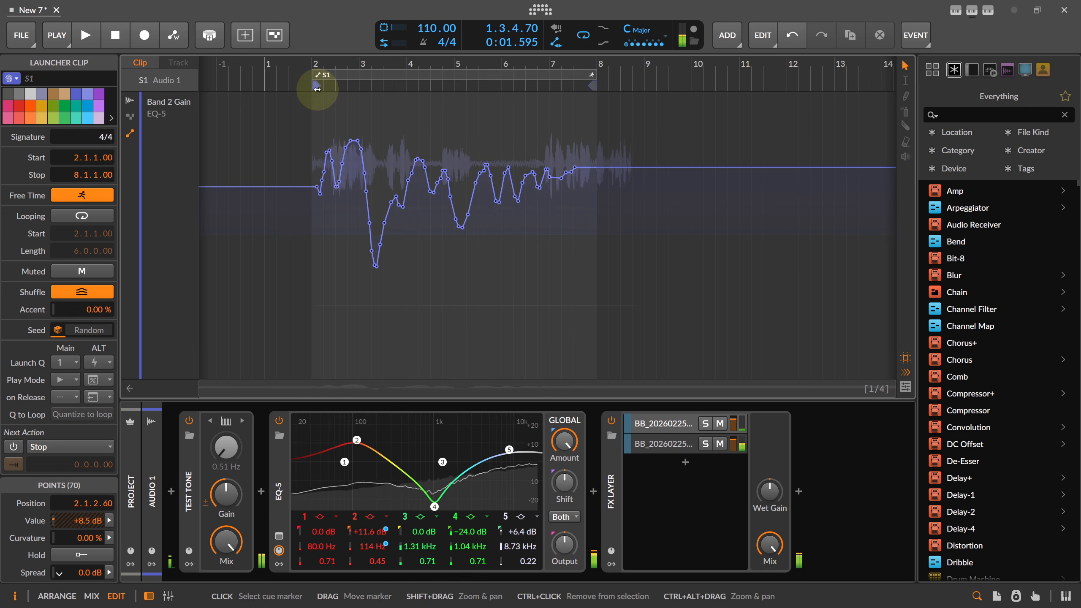
pyautogui.press('Tab')
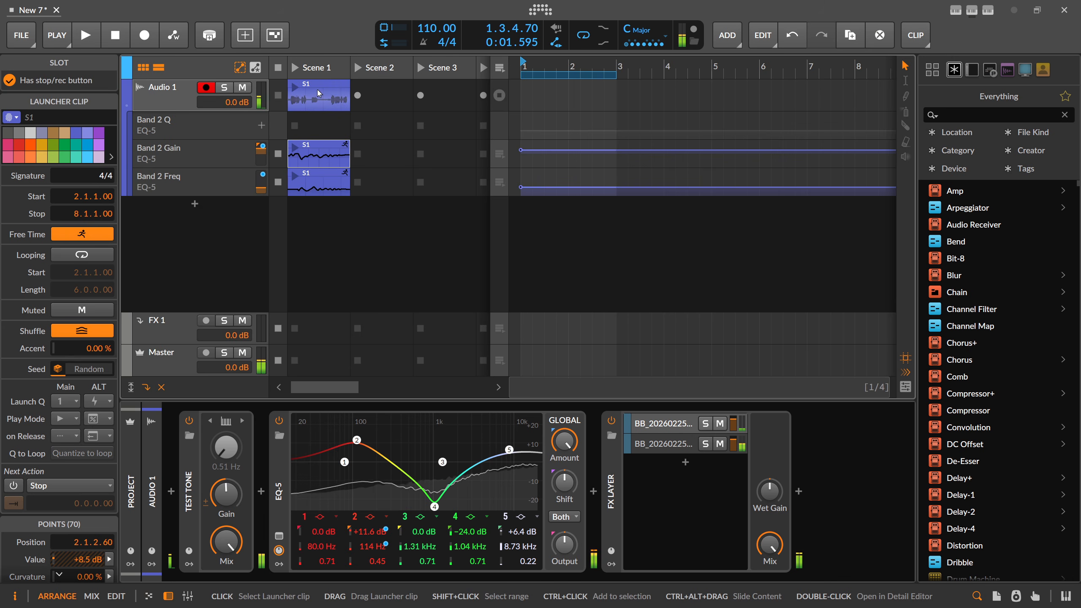
pyautogui.click(175, 96)
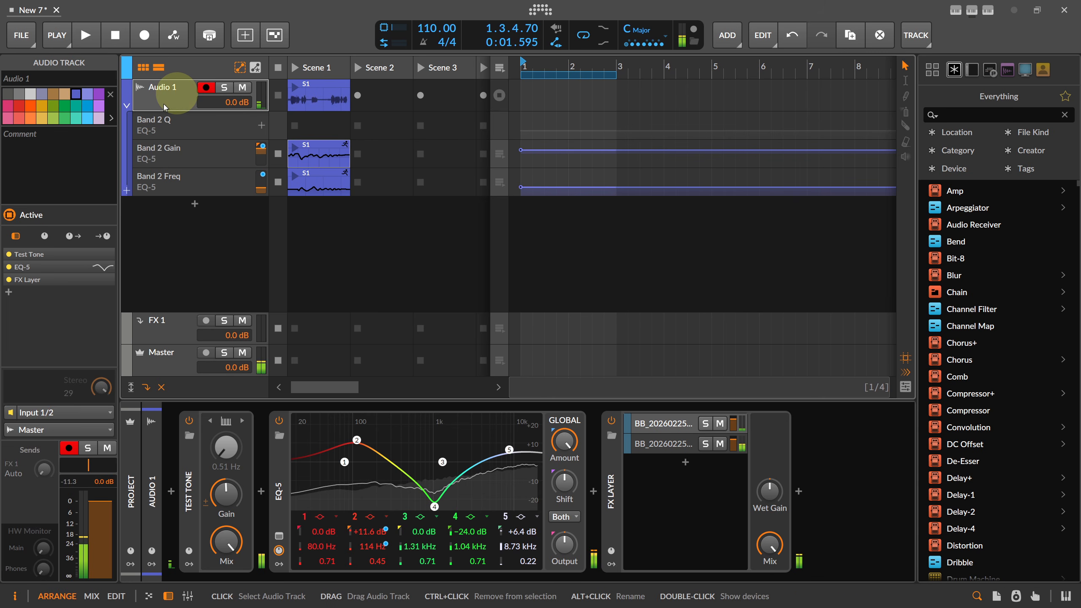
# Inspect the S1 recording zoomed out in the editor, then delete S1 and its Band 2 automation clips
pyautogui.doubleClick(313, 106)
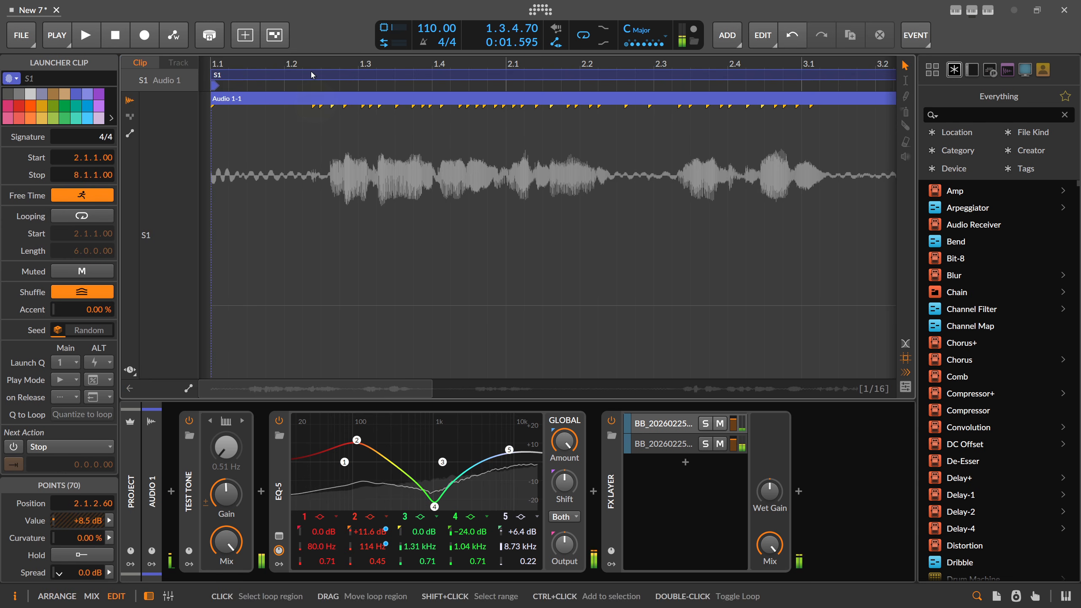
pyautogui.press('Tab')
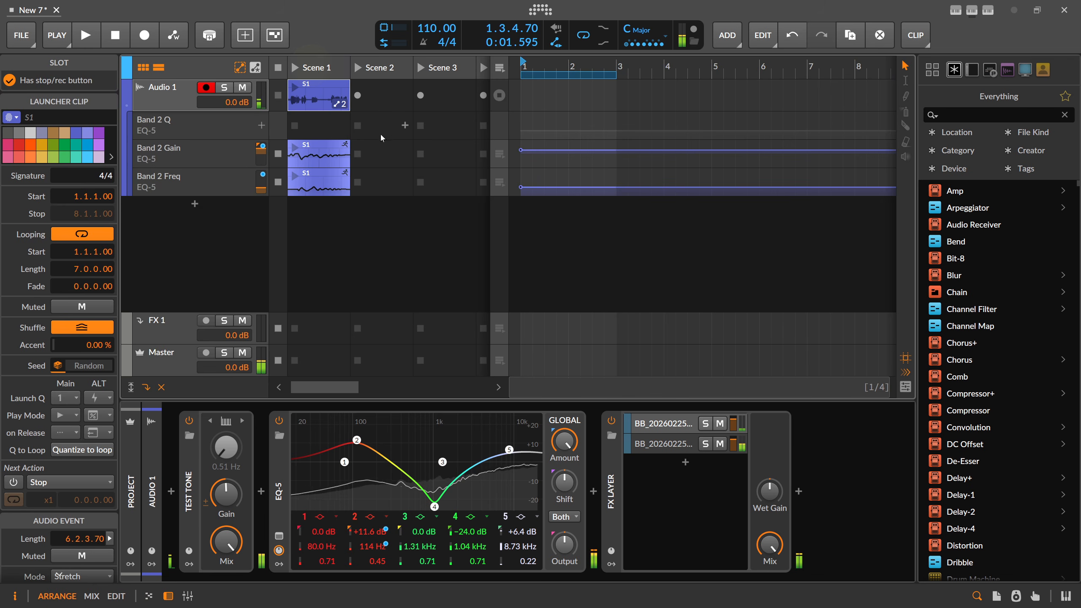
pyautogui.doubleClick(311, 97)
pyautogui.press('Tab')
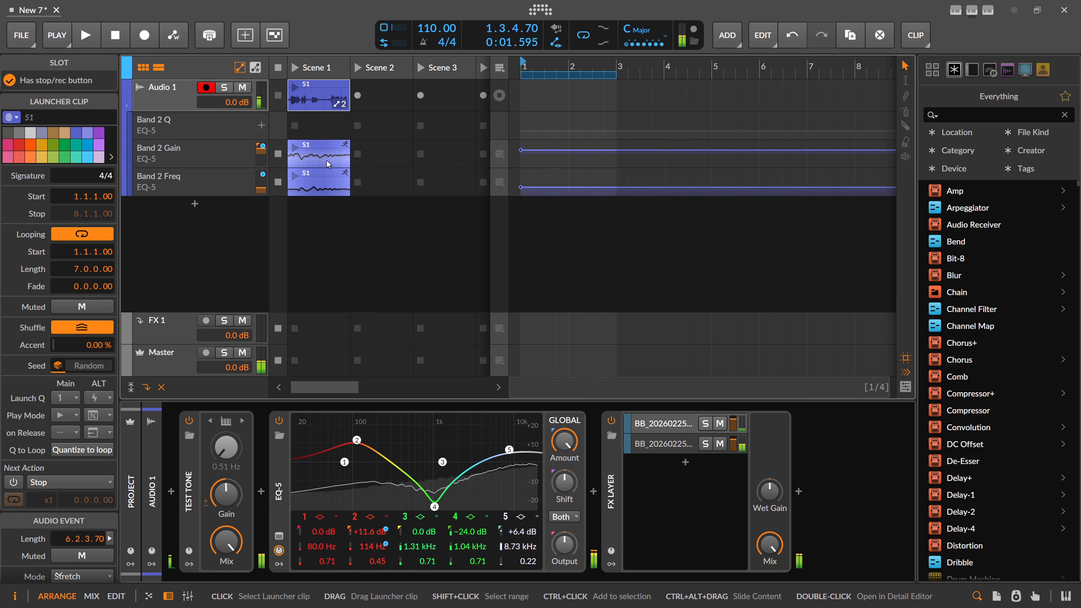
pyautogui.doubleClick(334, 96)
pyautogui.moveTo(341, 66); pyautogui.dragTo(320, 32)
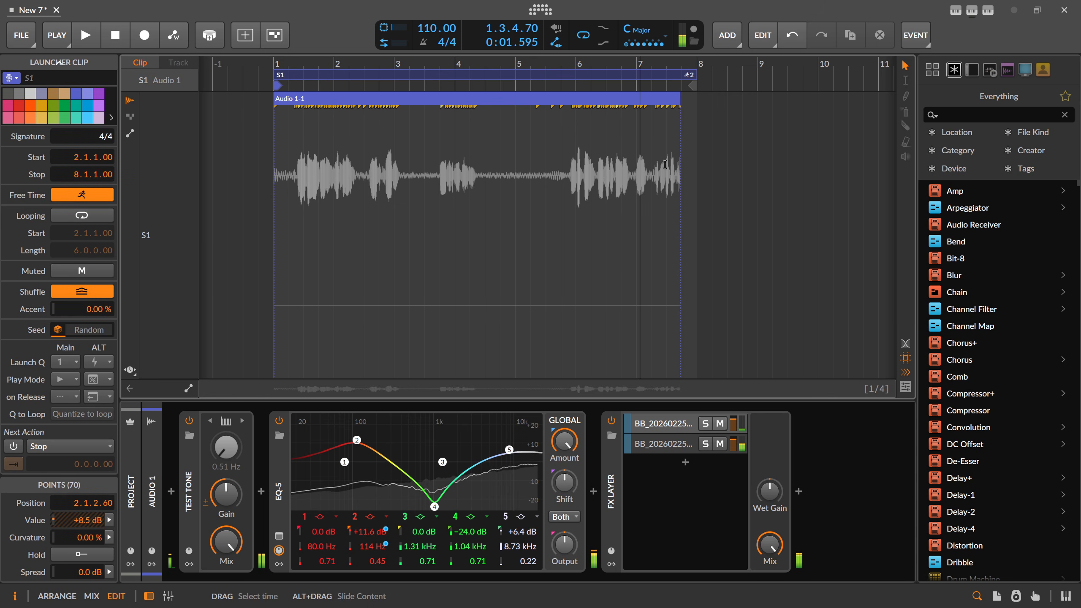
pyautogui.doubleClick(362, 98)
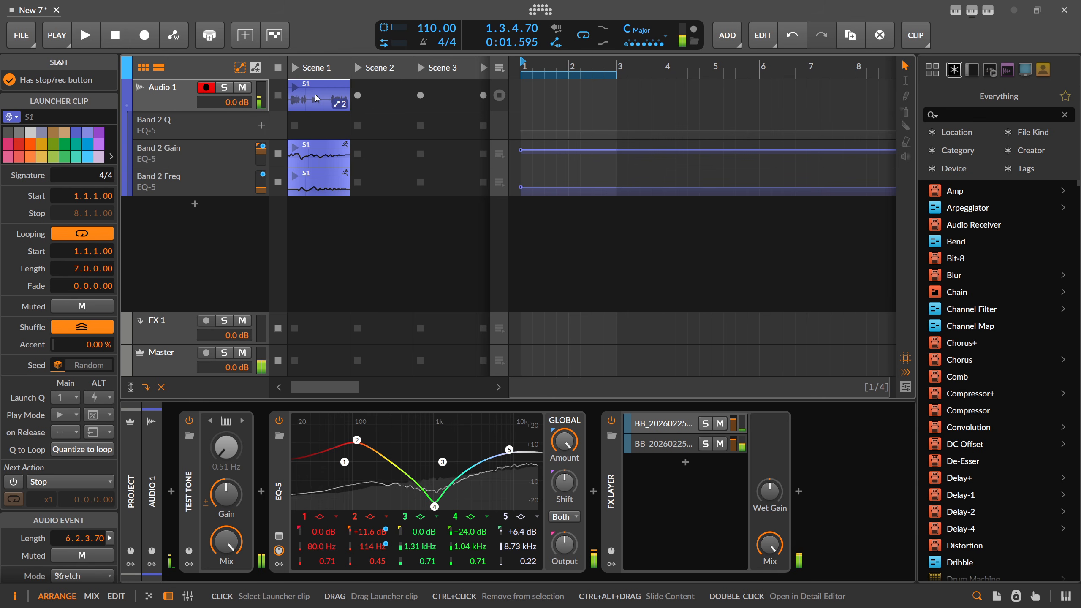
pyautogui.press('Delete')
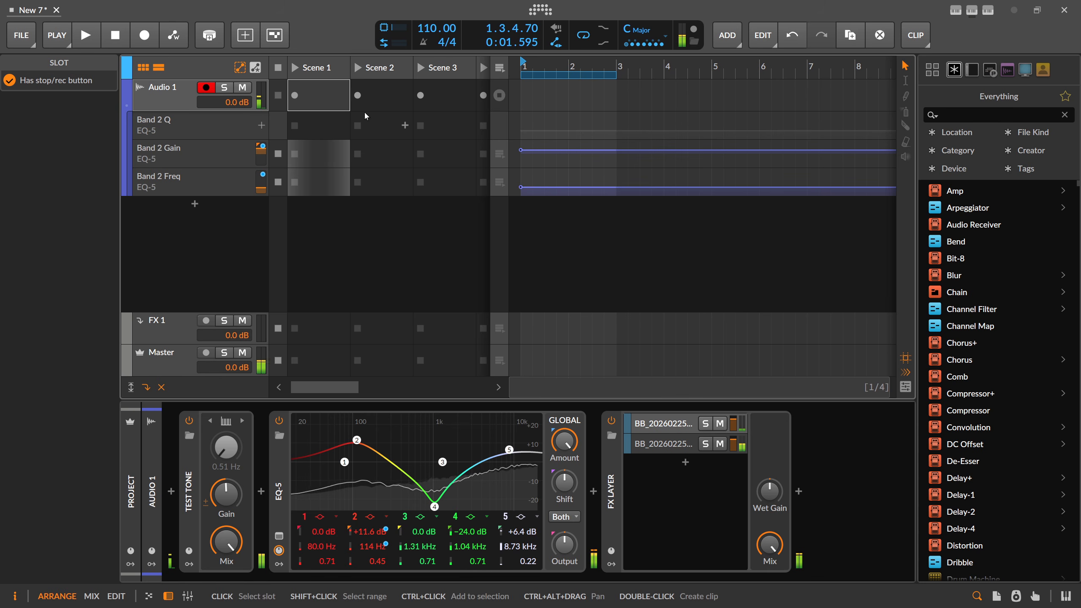
# Undo the deletion, delete the Audio 1-1 audio event from S1, and select the Band 2 Q lane
pyautogui.hotkey('ctrl', 'v')
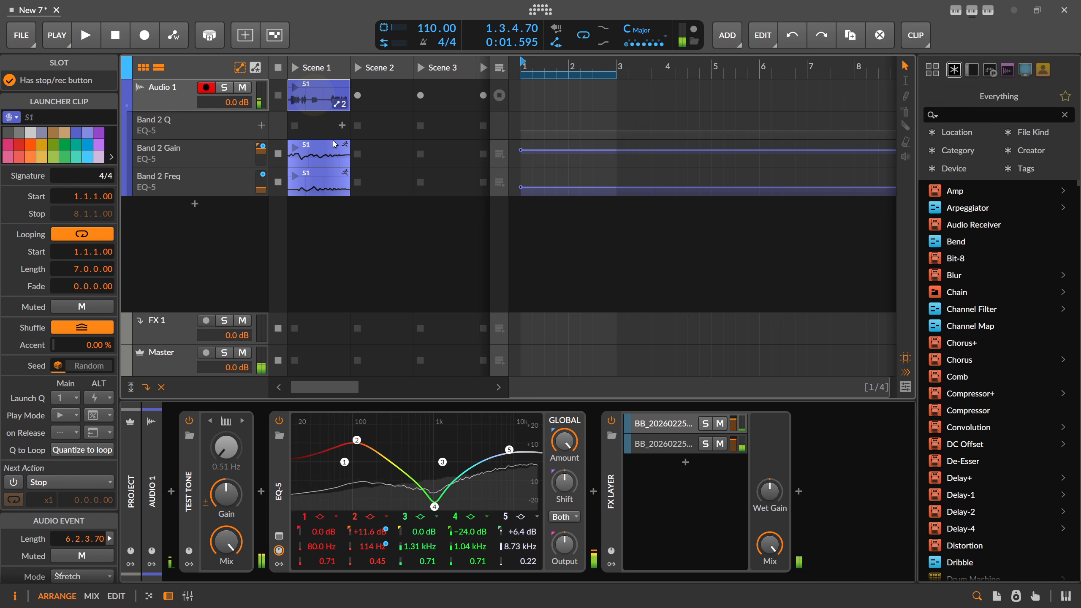
pyautogui.doubleClick(308, 99)
pyautogui.moveTo(328, 67); pyautogui.dragTo(328, 88)
pyautogui.click(332, 97)
pyautogui.press('Delete')
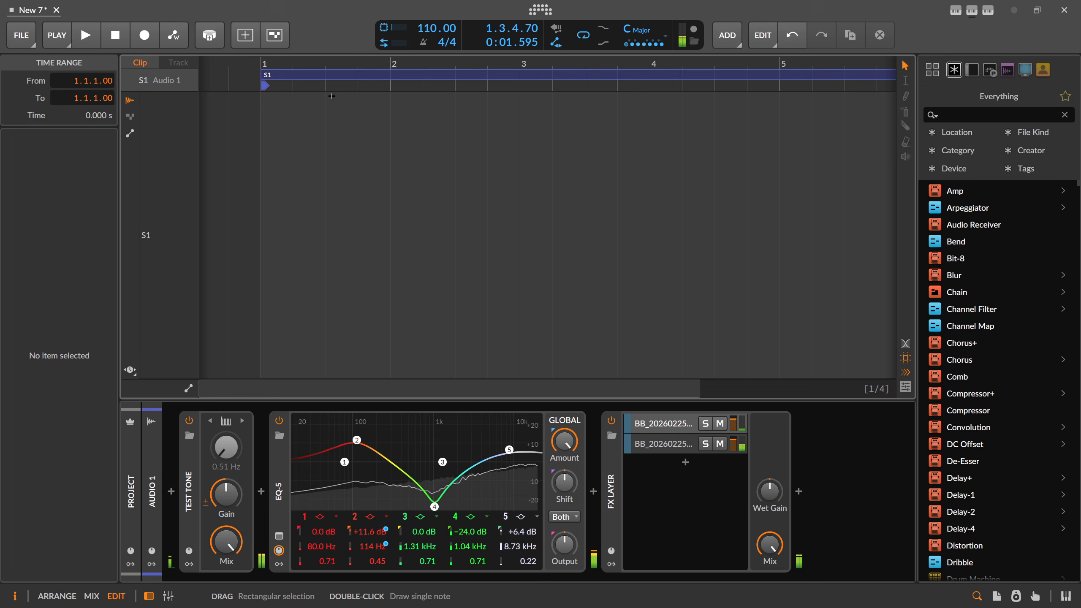
pyautogui.press('Tab')
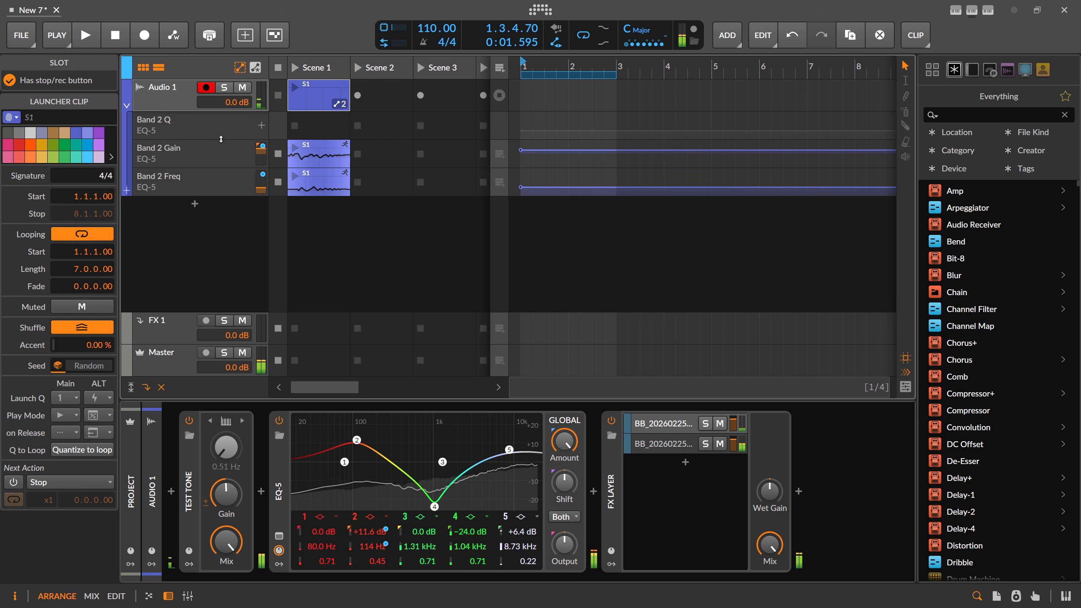
pyautogui.click(201, 129)
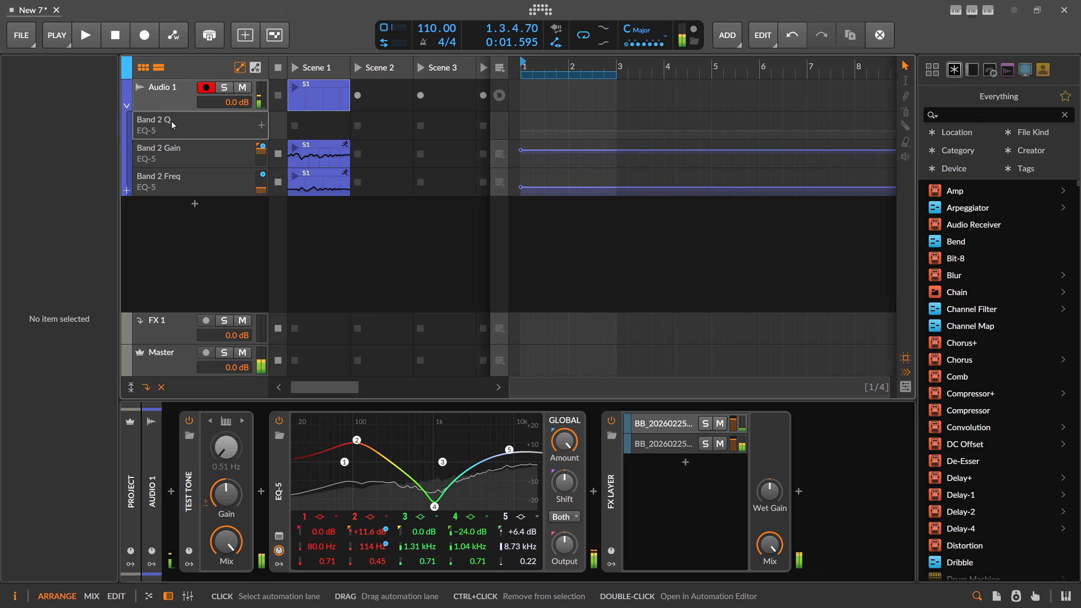
# Remove the Band 2 Q lane and move the Band 2 Freq clip's start to 2.1.3
pyautogui.press('Delete')
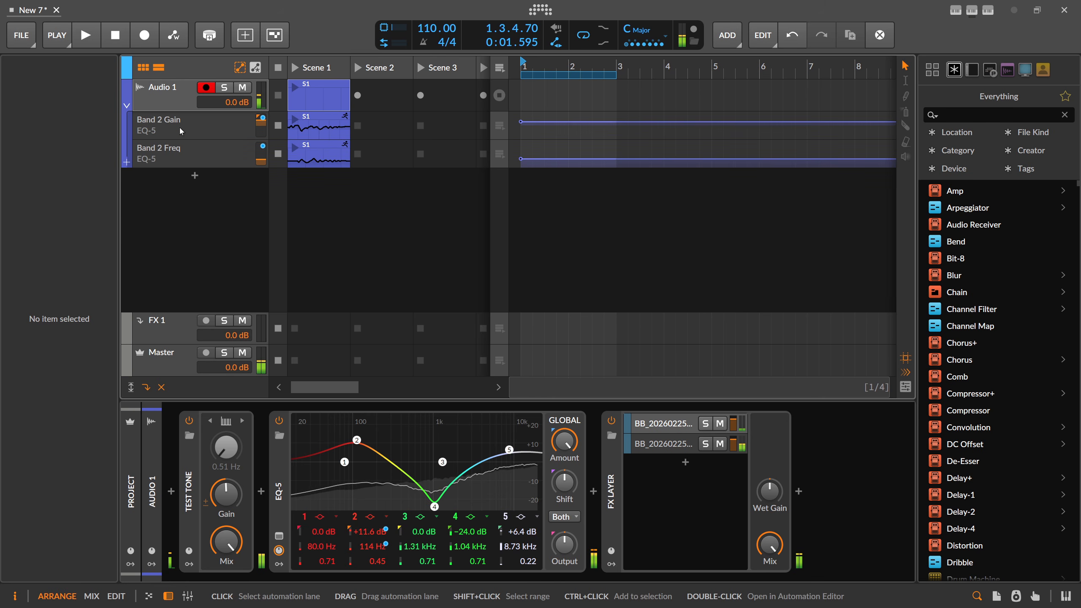
pyautogui.click(317, 96)
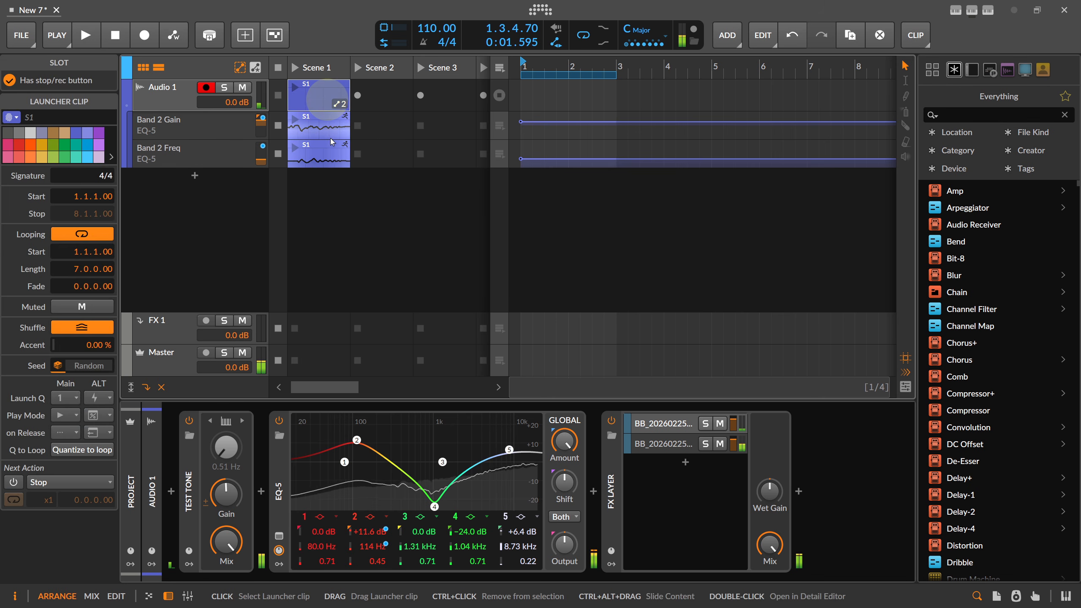
pyautogui.doubleClick(312, 157)
pyautogui.moveTo(218, 83); pyautogui.dragTo(537, 115)
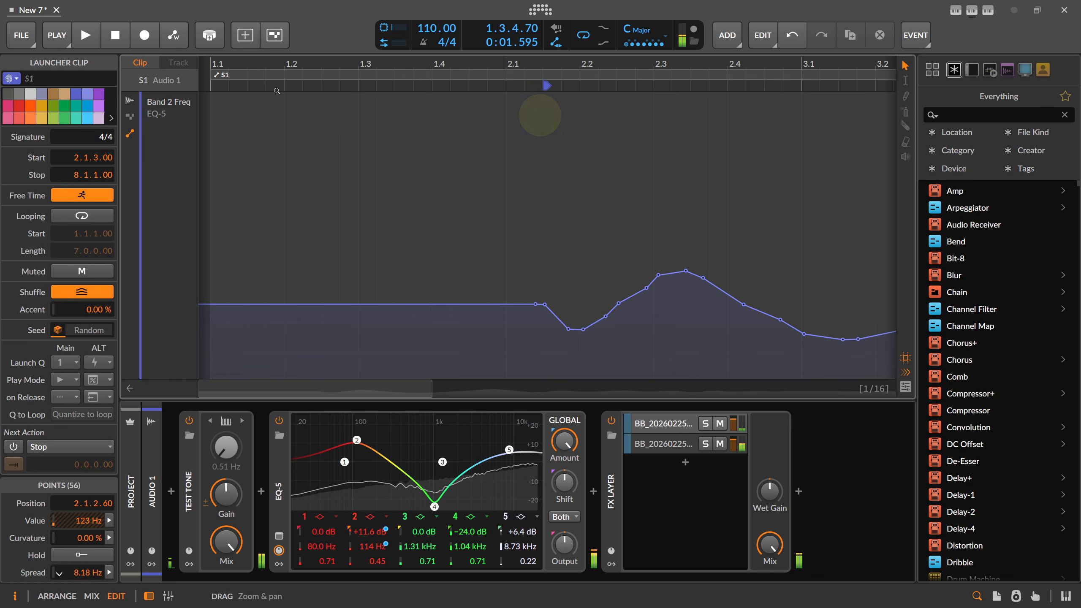
pyautogui.moveTo(220, 81); pyautogui.dragTo(551, 63)
pyautogui.press('Tab')
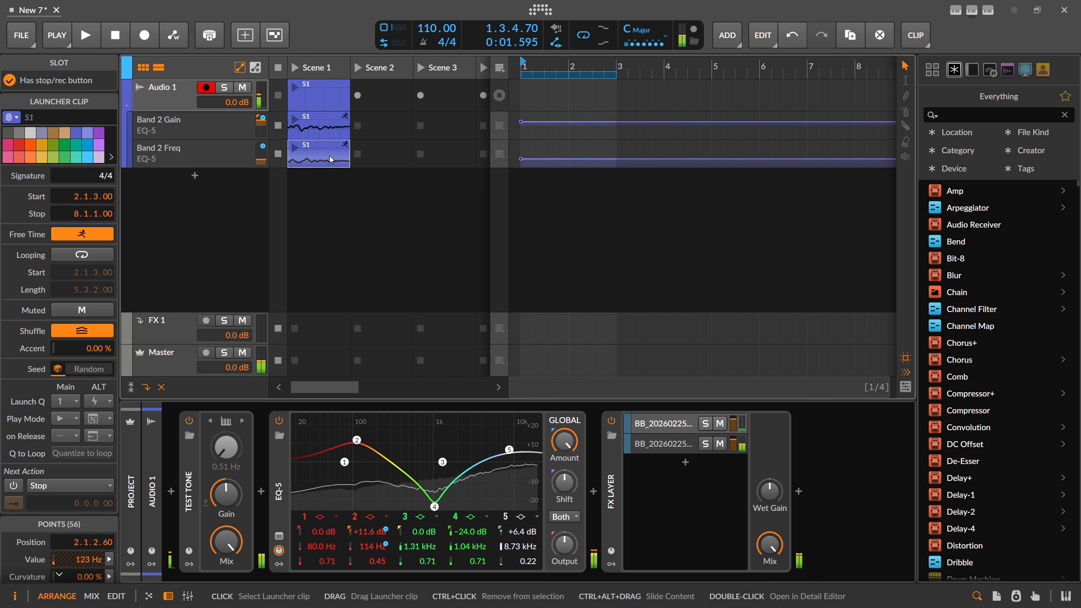
# Enable looping on the Band 2 Gain clip and launch Scene 1
pyautogui.click(318, 133)
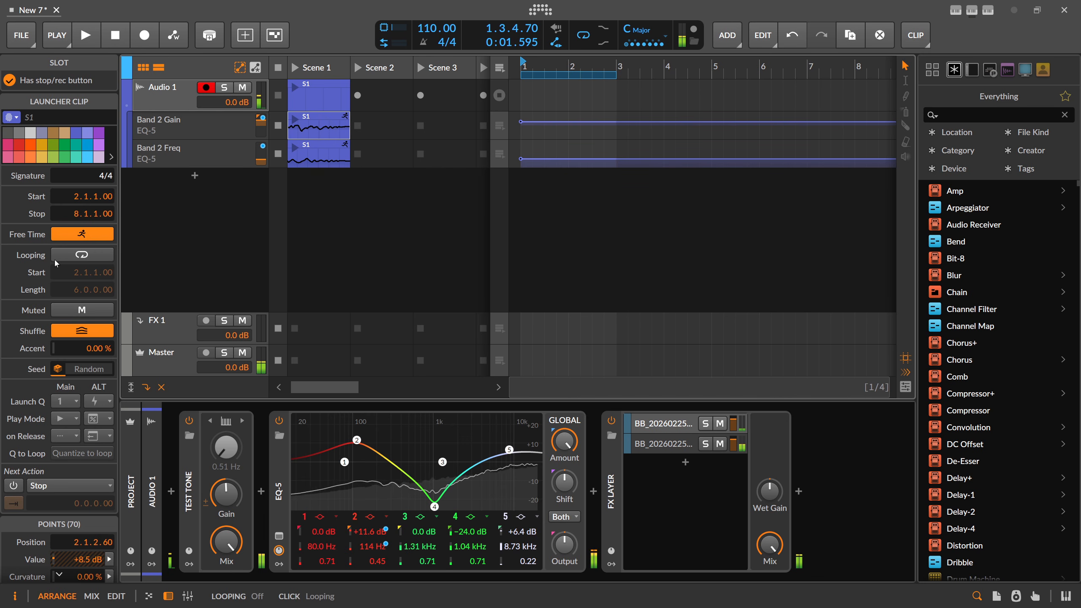
pyautogui.click(93, 256)
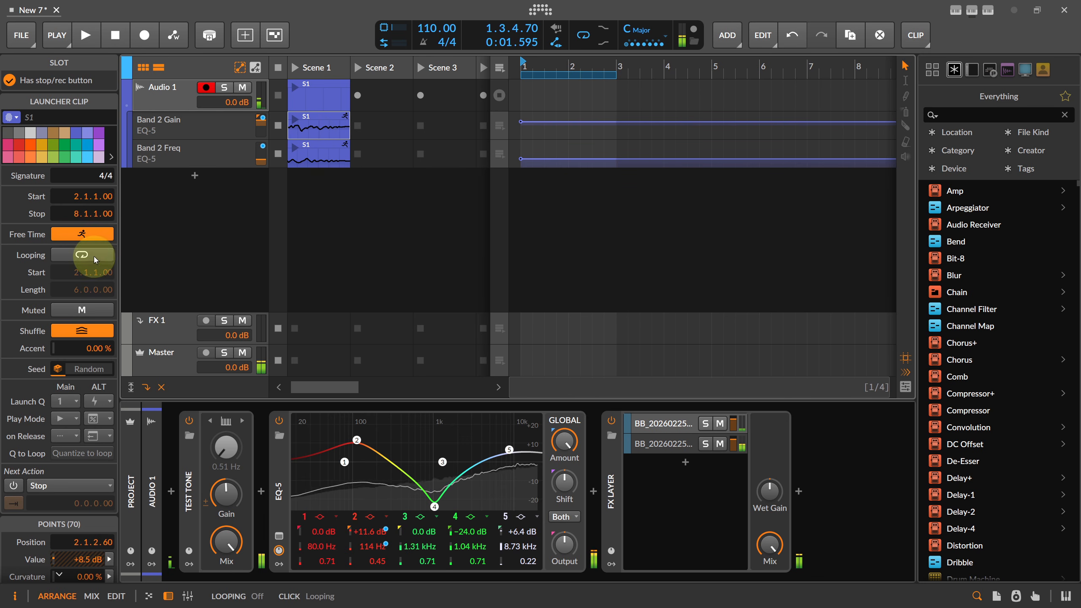
pyautogui.click(317, 157)
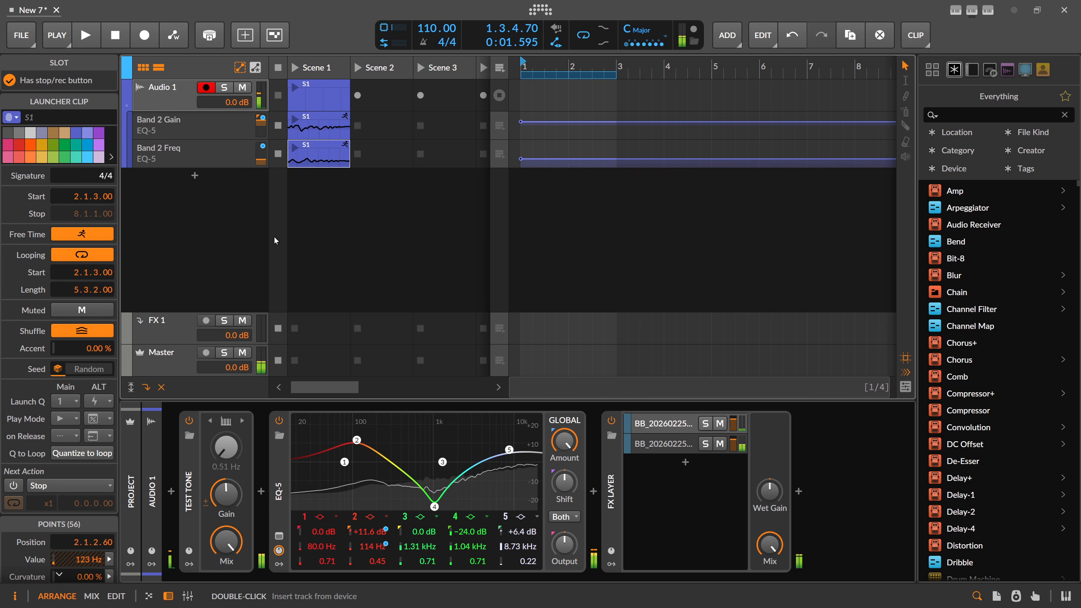
pyautogui.click(296, 69)
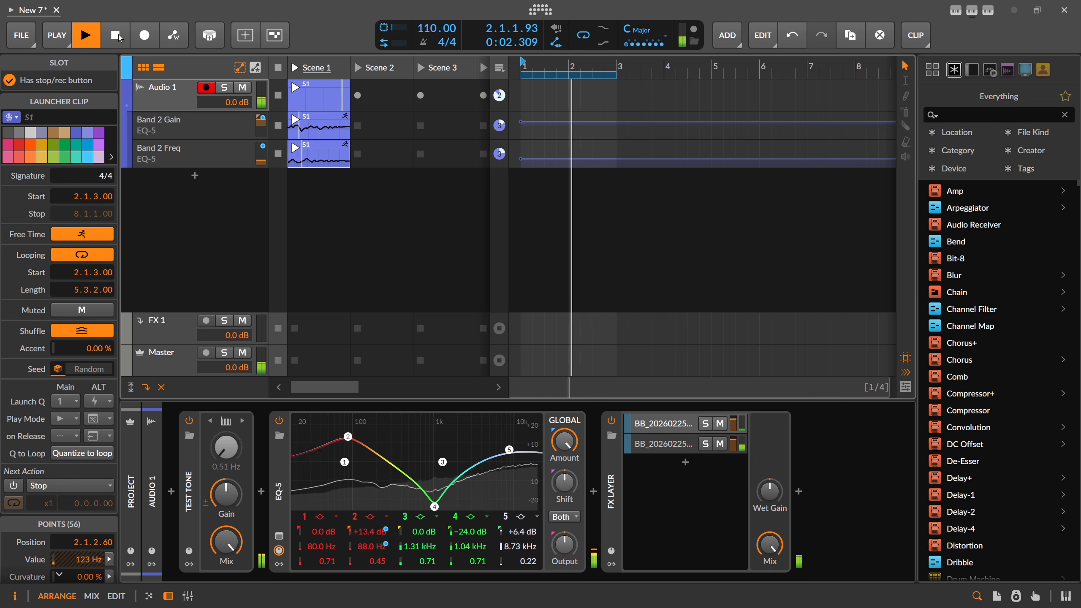
# Stop playback, pull the Master to -∞ dB, and set EQ-5 band 5 to 7.00 kHz, +8.3 dB
pyautogui.press('space')
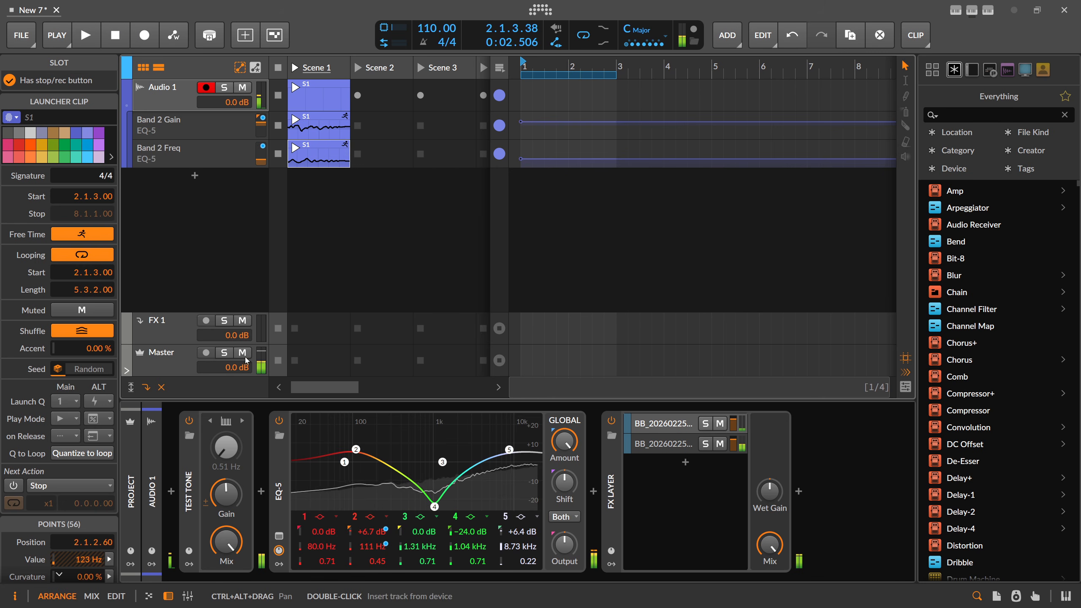
pyautogui.moveTo(240, 368); pyautogui.dragTo(241, 415)
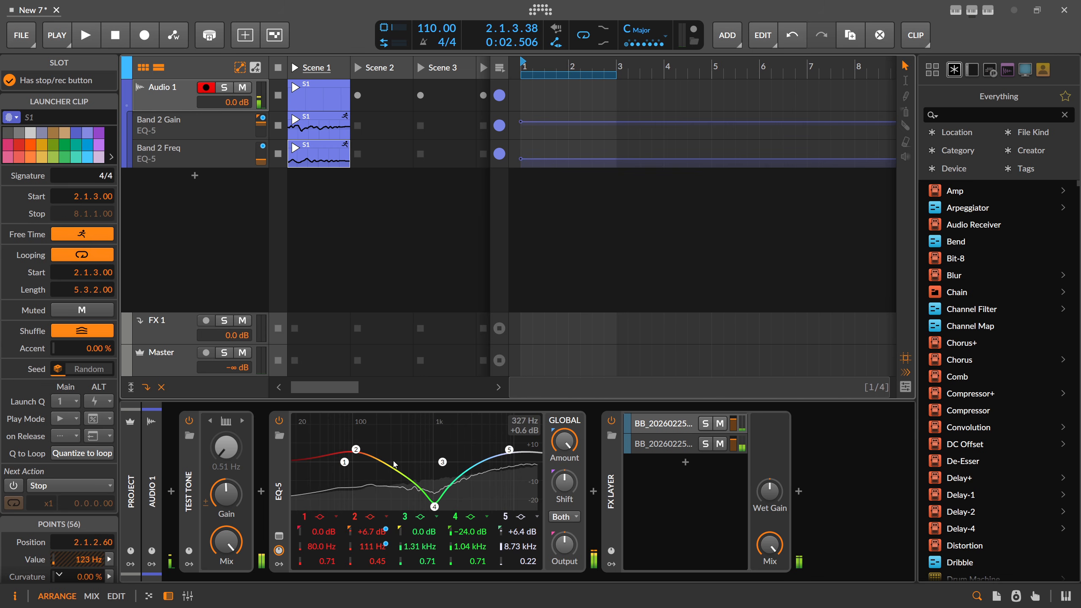
pyautogui.moveTo(517, 458); pyautogui.dragTo(510, 454)
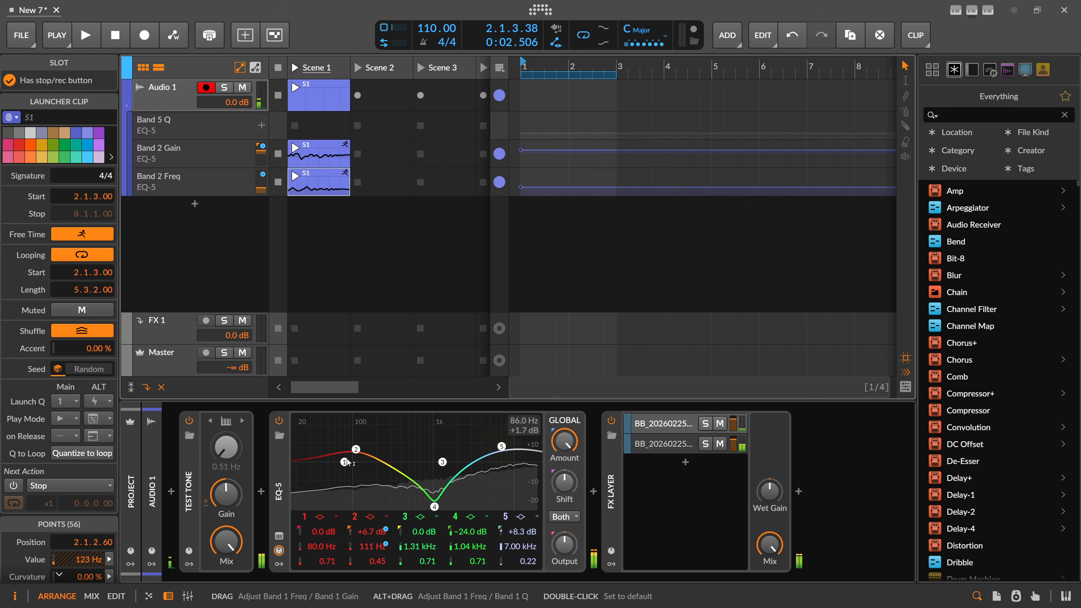
# Set EQ-5 band 1 to +2.3 dB at 49.1 Hz and resume playback
pyautogui.moveTo(346, 462); pyautogui.dragTo(324, 456)
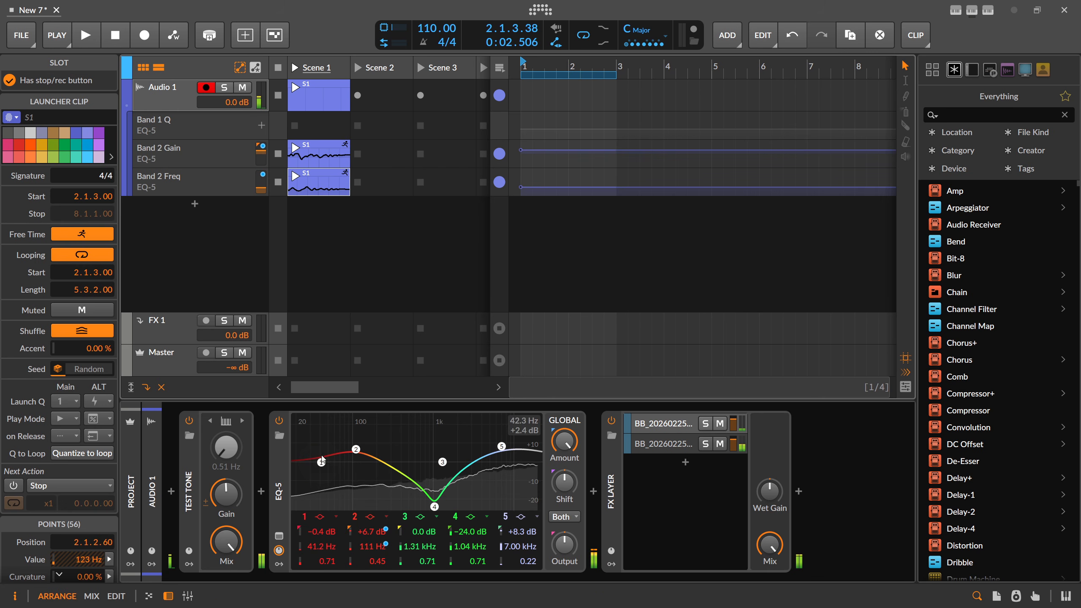
pyautogui.moveTo(320, 463); pyautogui.dragTo(331, 456)
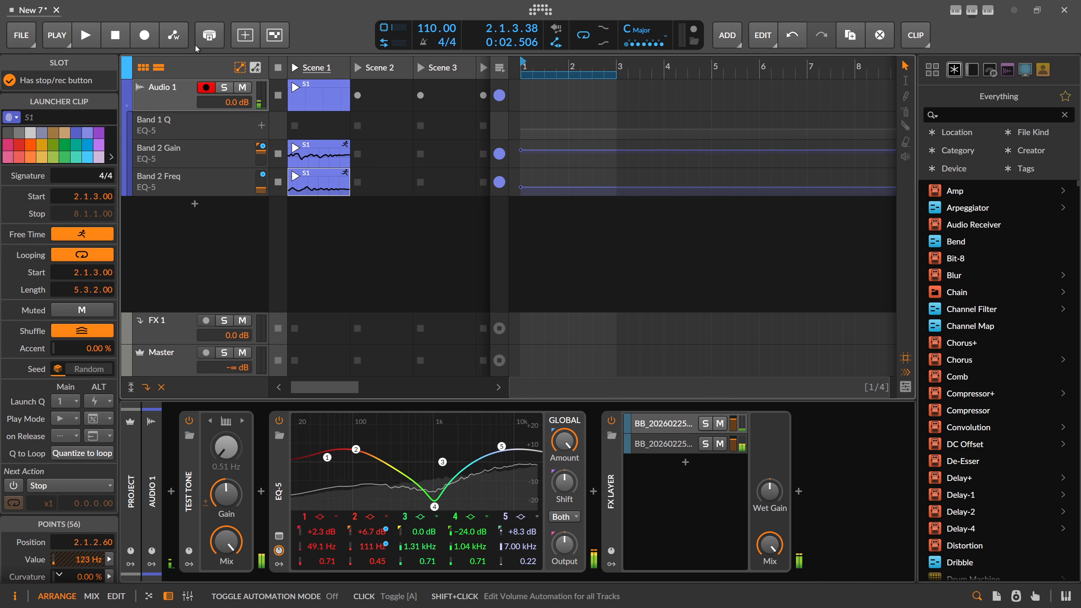
pyautogui.press('space')
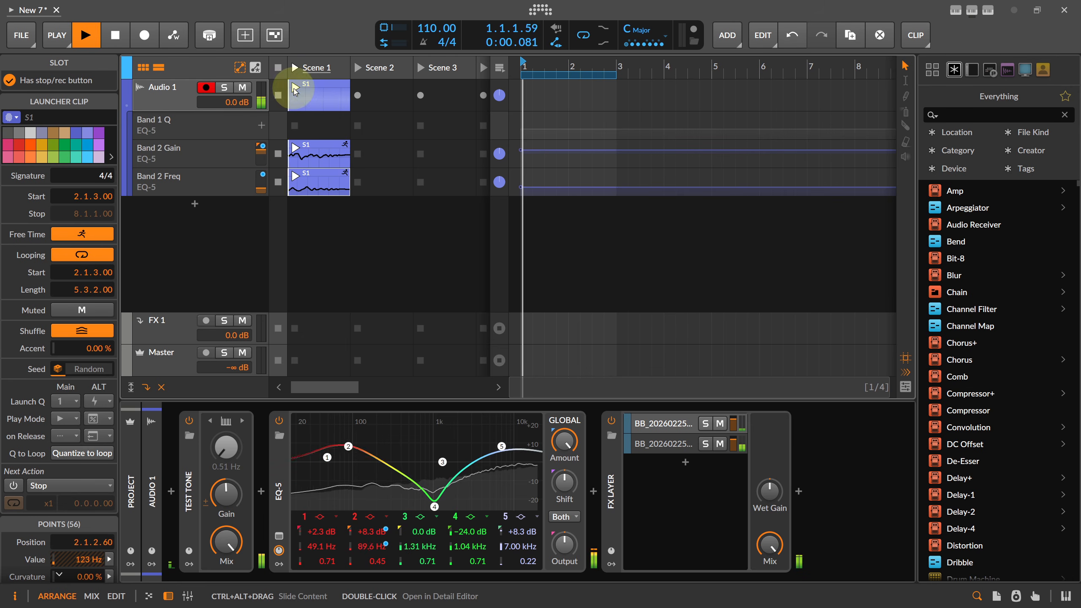
# Record a trial band 1 boost as automation with Write Automation on
pyautogui.click(175, 38)
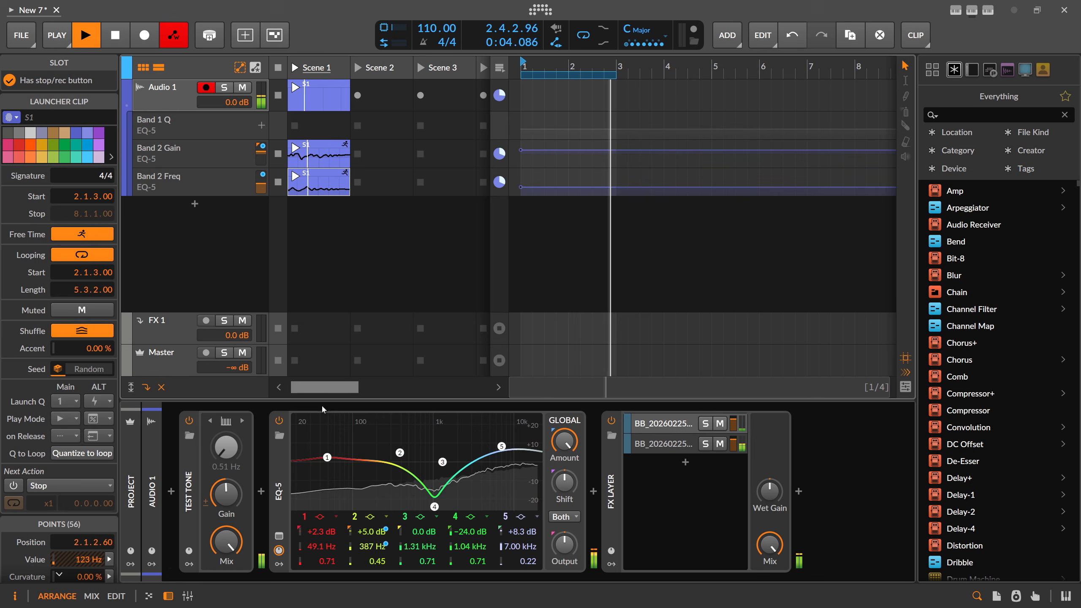
pyautogui.moveTo(327, 457)
pyautogui.mouseDown()
pyautogui.moveTo(309, 437)
pyautogui.moveTo(313, 453)
pyautogui.moveTo(321, 444)
pyautogui.mouseUp()
pyautogui.press('space')
# Delete the recorded Band 1 clips and the Band 1 Freq, Gain and Q automation lanes
pyautogui.click(313, 165)
pyautogui.press('Delete')
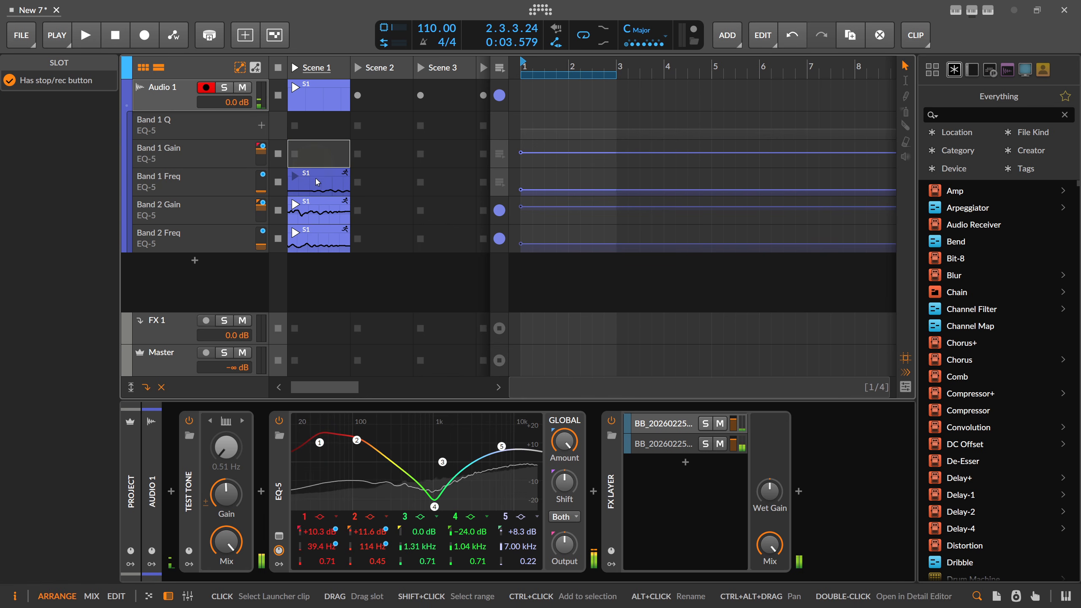
pyautogui.click(316, 180)
pyautogui.press('Delete')
pyautogui.click(211, 176)
pyautogui.press('Delete')
pyautogui.click(208, 151)
pyautogui.press('Delete')
pyautogui.click(208, 129)
pyautogui.press('Delete')
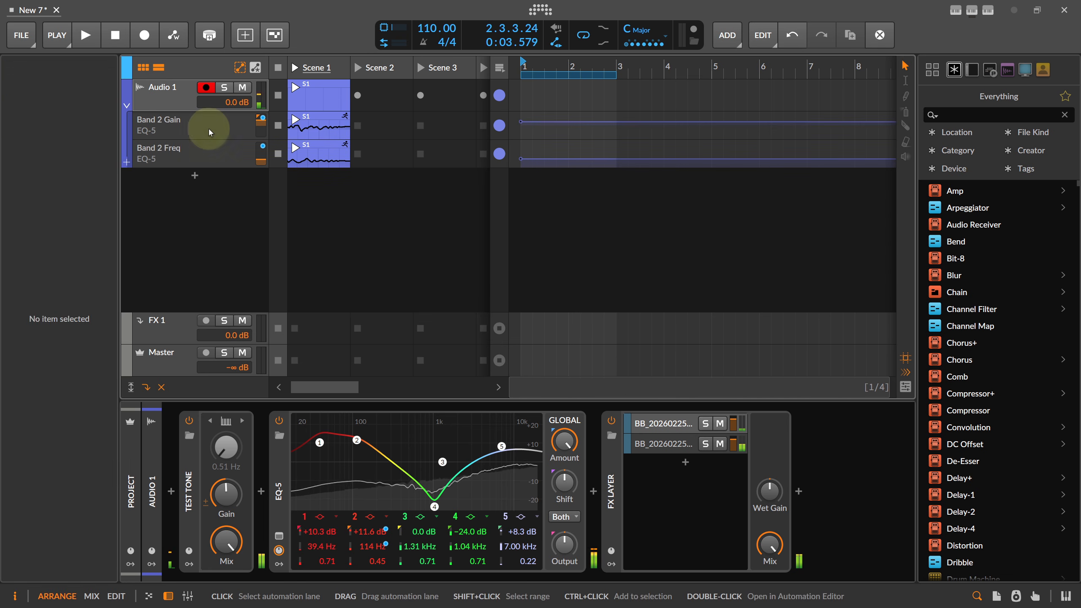
# Stop the launcher clips and record another band 1 move, leaving it at +9.7 dB, 38.9 Hz
pyautogui.click(278, 67)
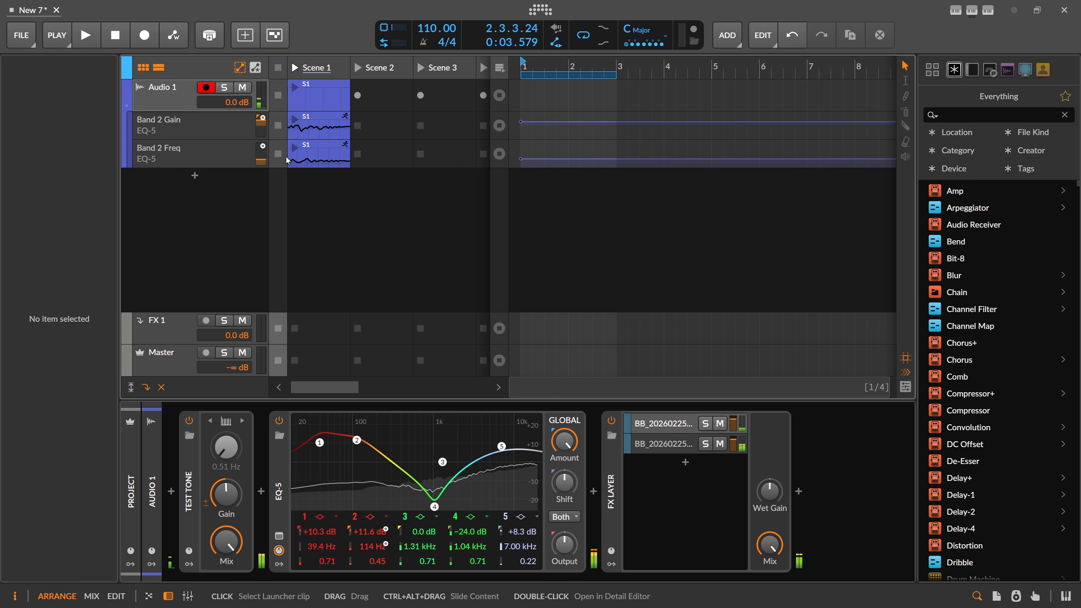
pyautogui.press('space')
pyautogui.click(174, 35)
pyautogui.moveTo(320, 445)
pyautogui.mouseDown()
pyautogui.moveTo(340, 455)
pyautogui.moveTo(329, 436)
pyautogui.moveTo(342, 455)
pyautogui.mouseUp()
pyautogui.press('space')
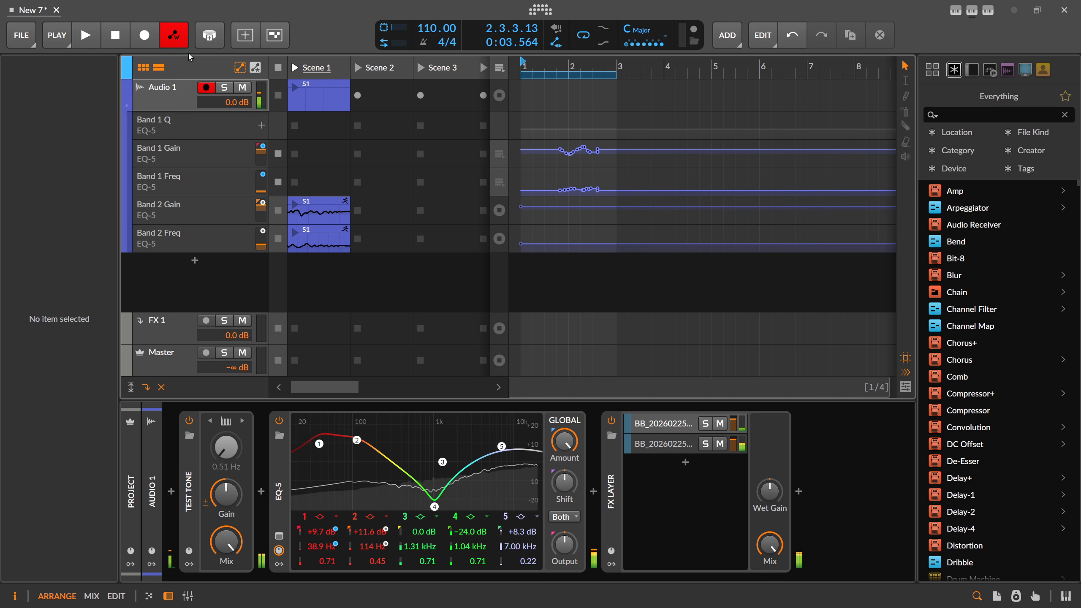
# Turn off Write Automation, remove the Band 1 Q, Gain and Freq lanes, and open the PLAY options
pyautogui.click(177, 39)
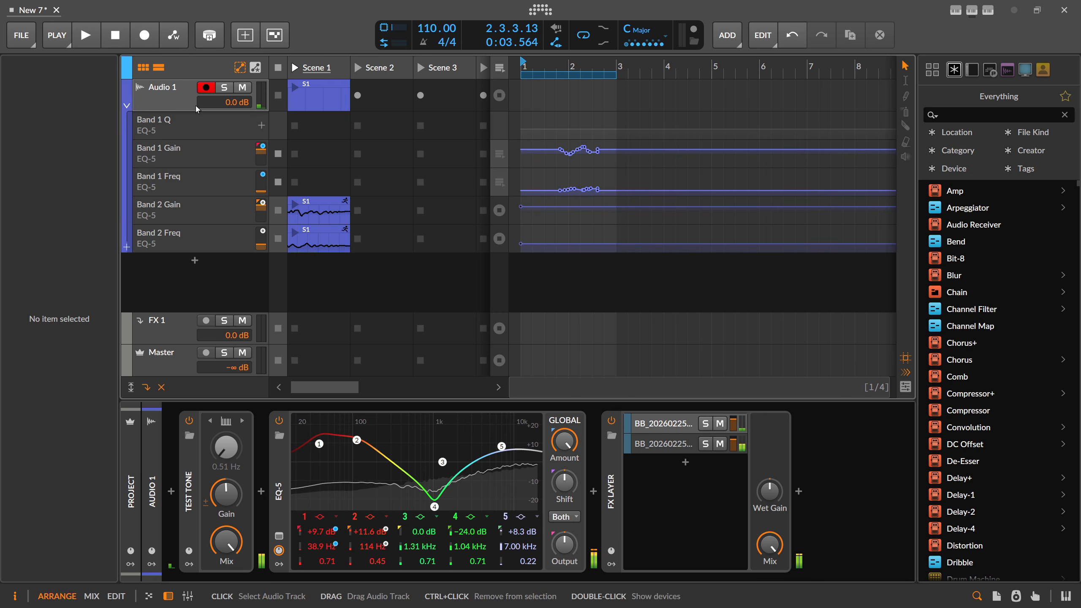
pyautogui.click(196, 135)
pyautogui.press('Delete')
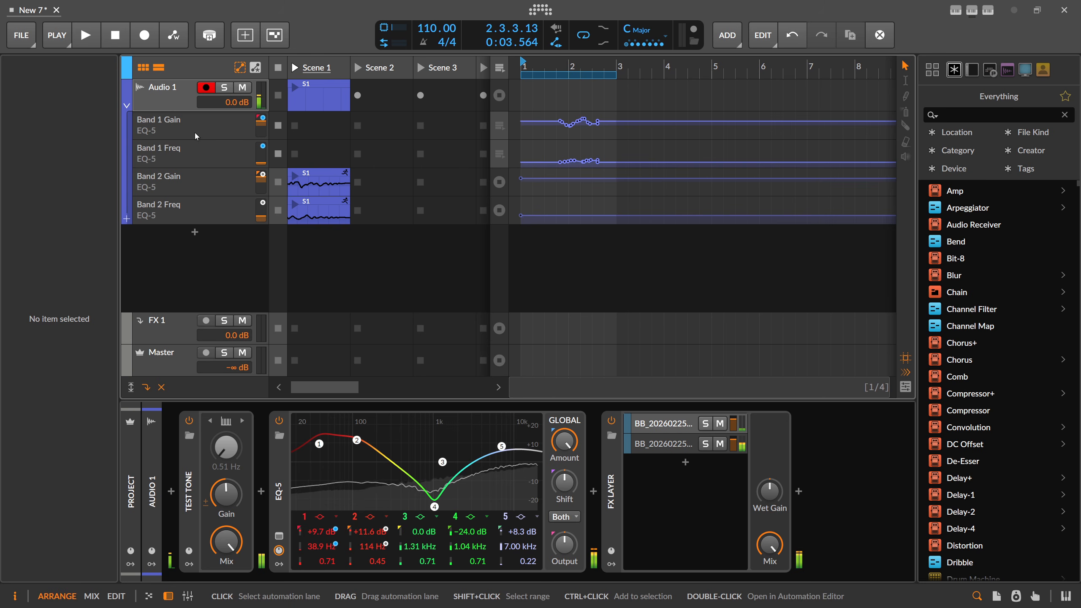
pyautogui.click(194, 129)
pyautogui.press('Delete')
pyautogui.click(197, 123)
pyautogui.press('Delete')
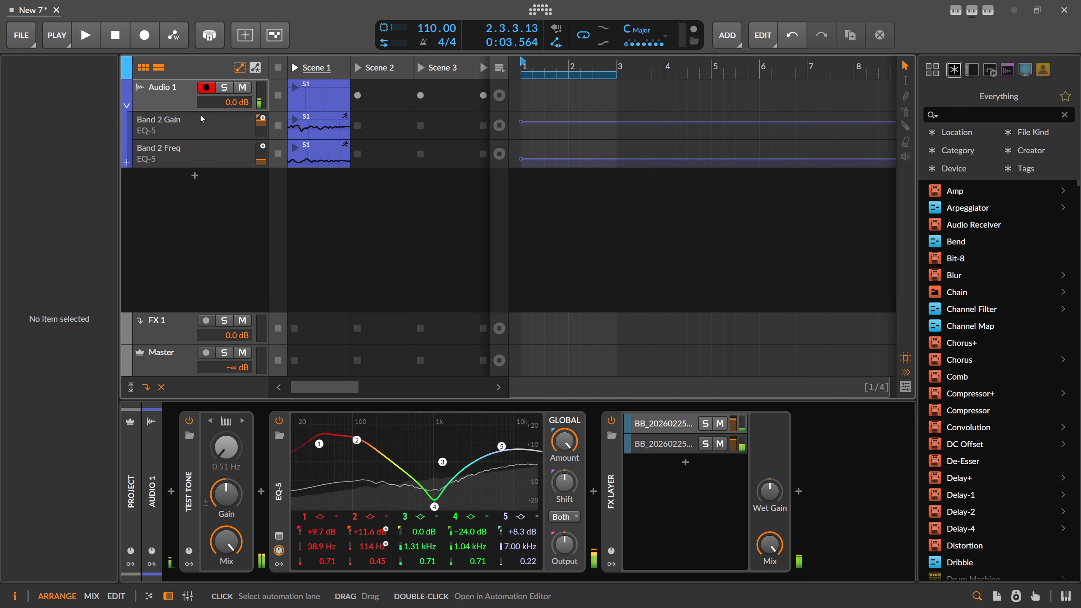
pyautogui.click(60, 36)
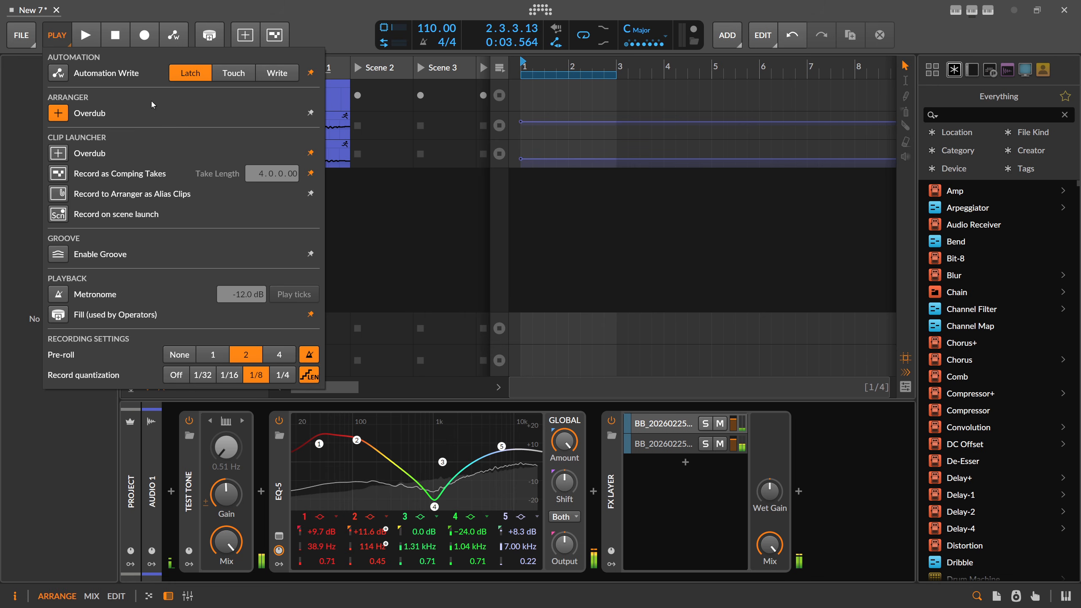
# Close the PLAY playback and automation options menu
pyautogui.click(56, 36)
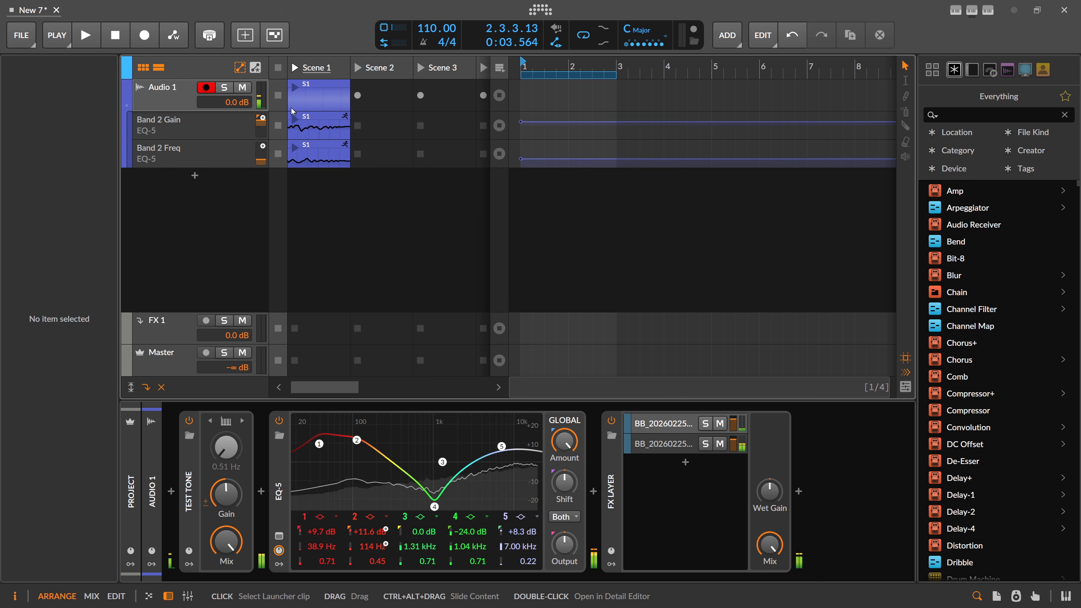
# Launch Scene 1, disarm Audio 1, and record a band 1 move to +12.4 dB, 33.4 Hz
pyautogui.click(293, 70)
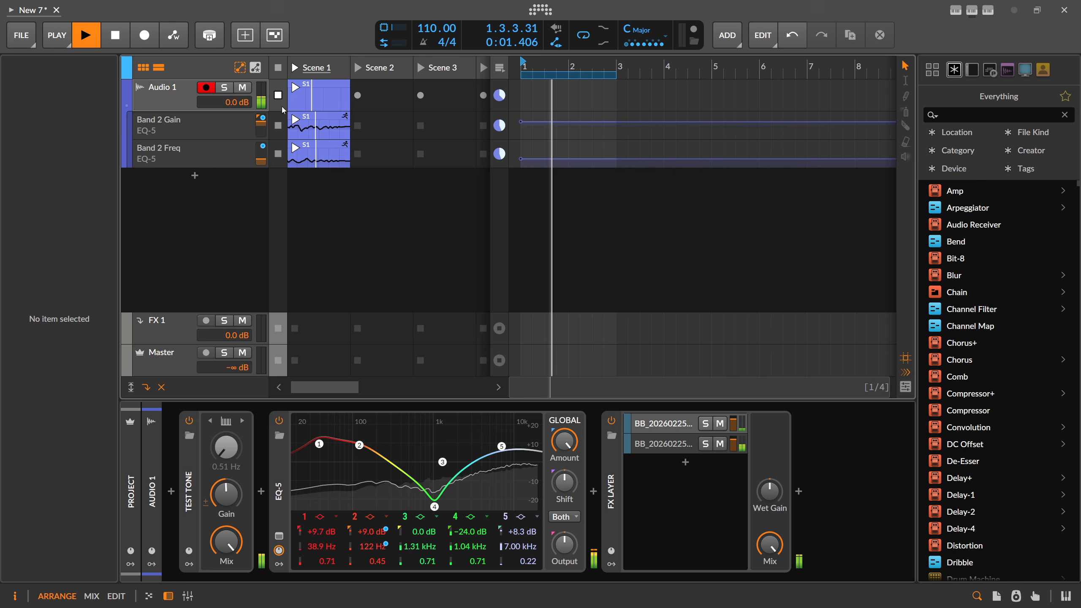
pyautogui.click(174, 37)
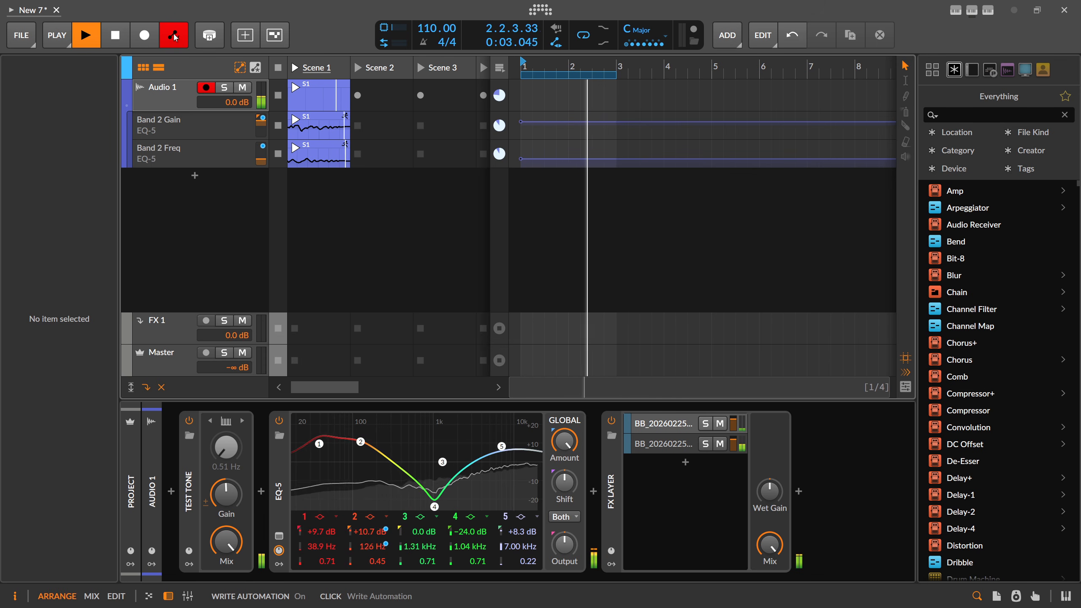
pyautogui.click(206, 88)
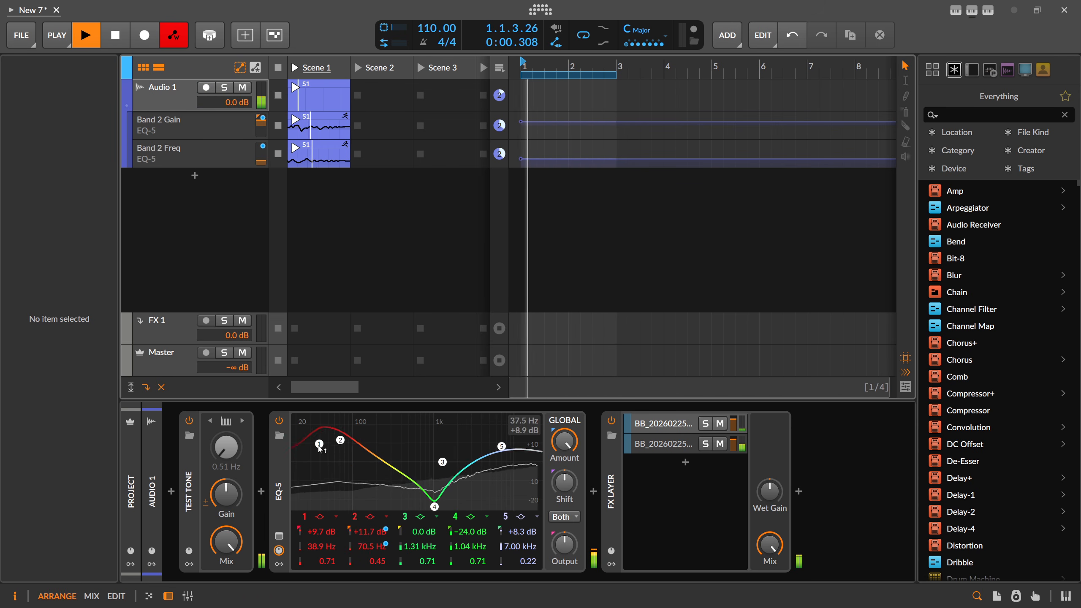
pyautogui.moveTo(316, 446)
pyautogui.mouseDown()
pyautogui.moveTo(328, 449)
pyautogui.moveTo(300, 441)
pyautogui.moveTo(339, 452)
pyautogui.moveTo(306, 439)
pyautogui.moveTo(335, 442)
pyautogui.moveTo(311, 449)
pyautogui.moveTo(314, 437)
pyautogui.moveTo(330, 439)
pyautogui.moveTo(314, 456)
pyautogui.moveTo(311, 443)
pyautogui.moveTo(331, 441)
pyautogui.moveTo(316, 442)
pyautogui.mouseUp()
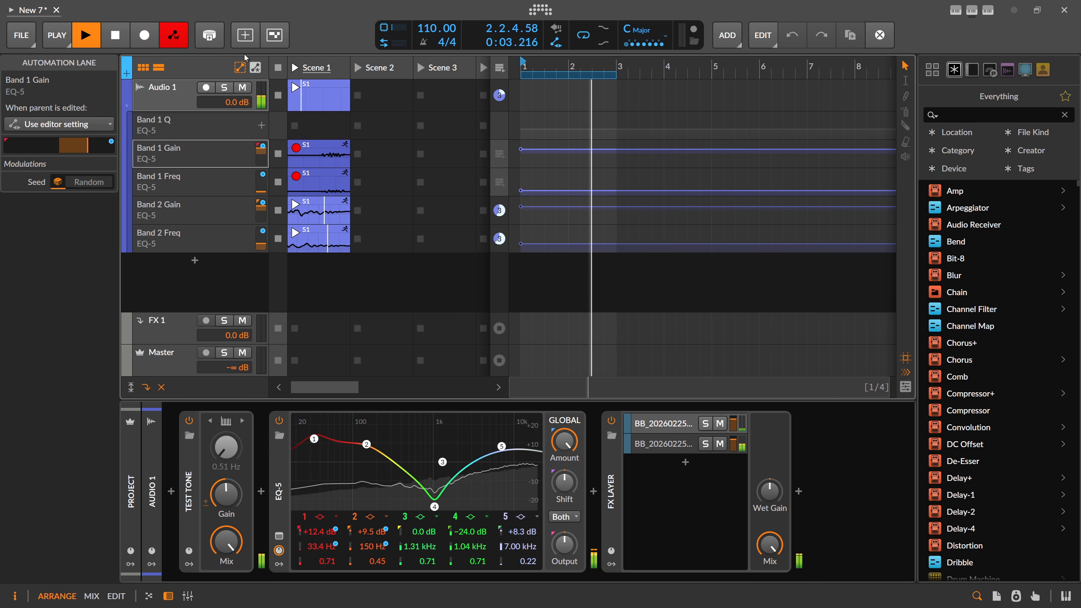
pyautogui.click(174, 36)
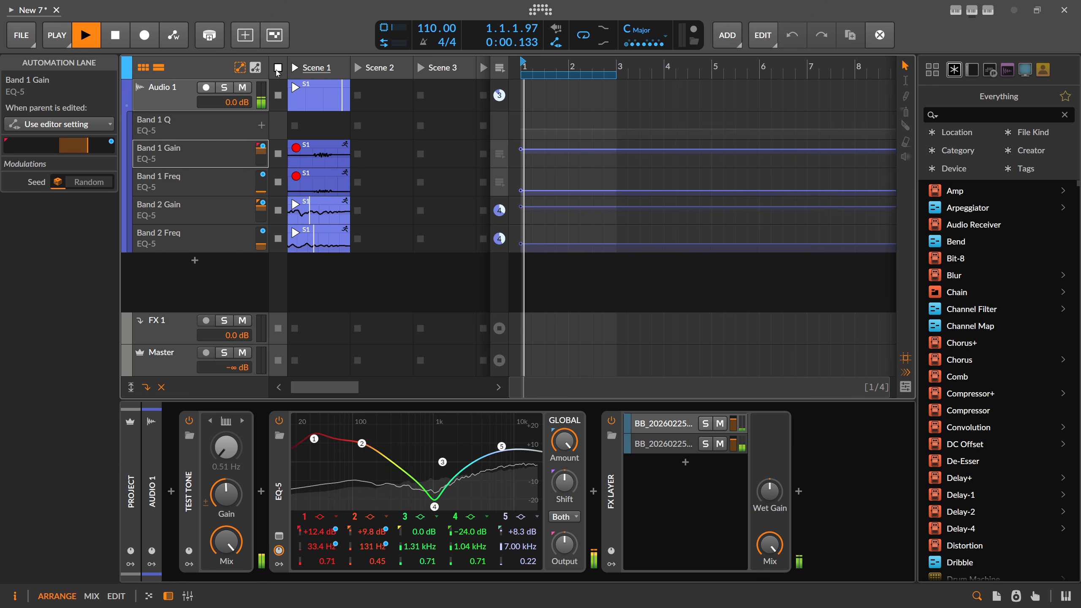
# Stop playback and inspect the whole Band 1 Gain automation curve in the editor
pyautogui.click(122, 35)
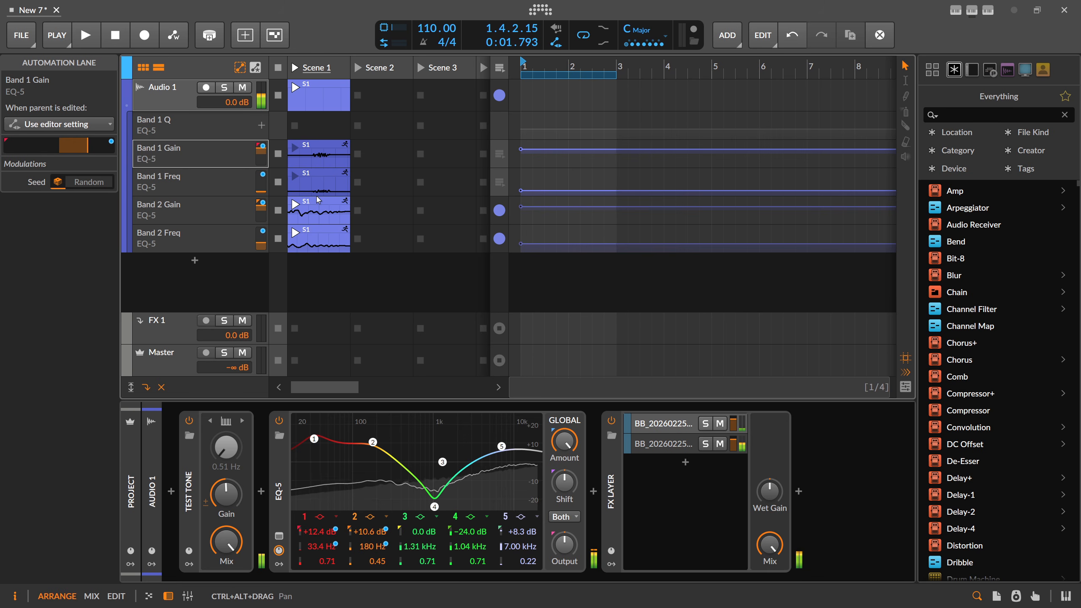
pyautogui.doubleClick(316, 151)
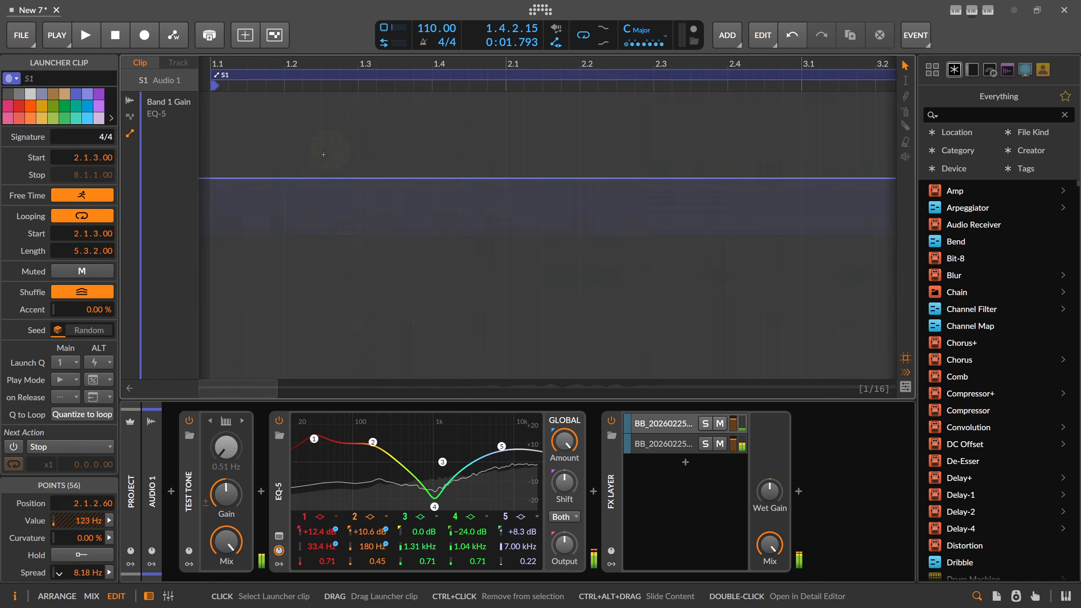
pyautogui.moveTo(383, 64); pyautogui.dragTo(379, 52)
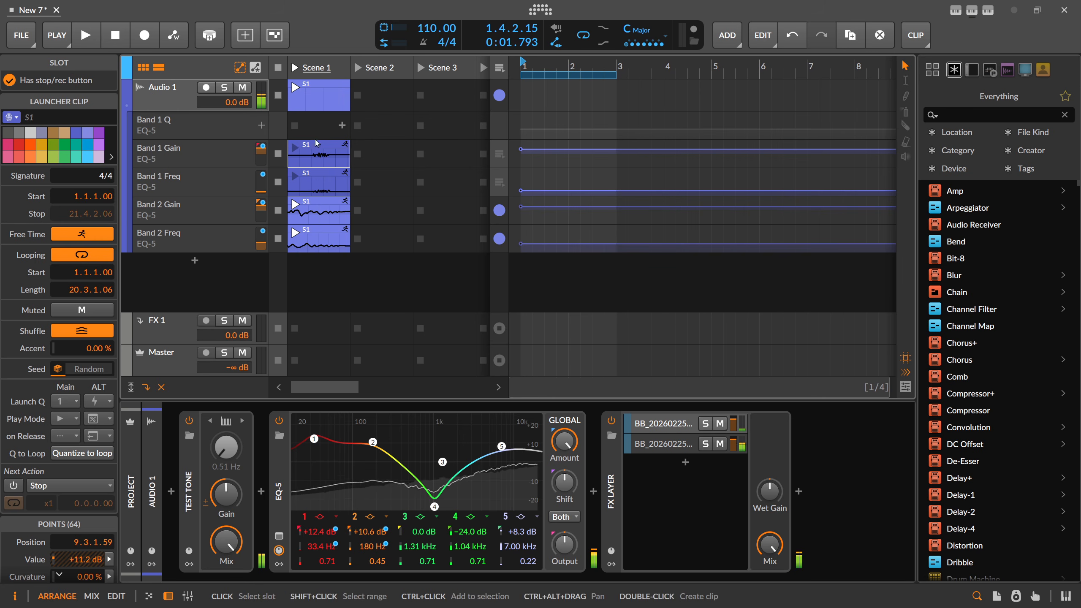
pyautogui.doubleClick(317, 156)
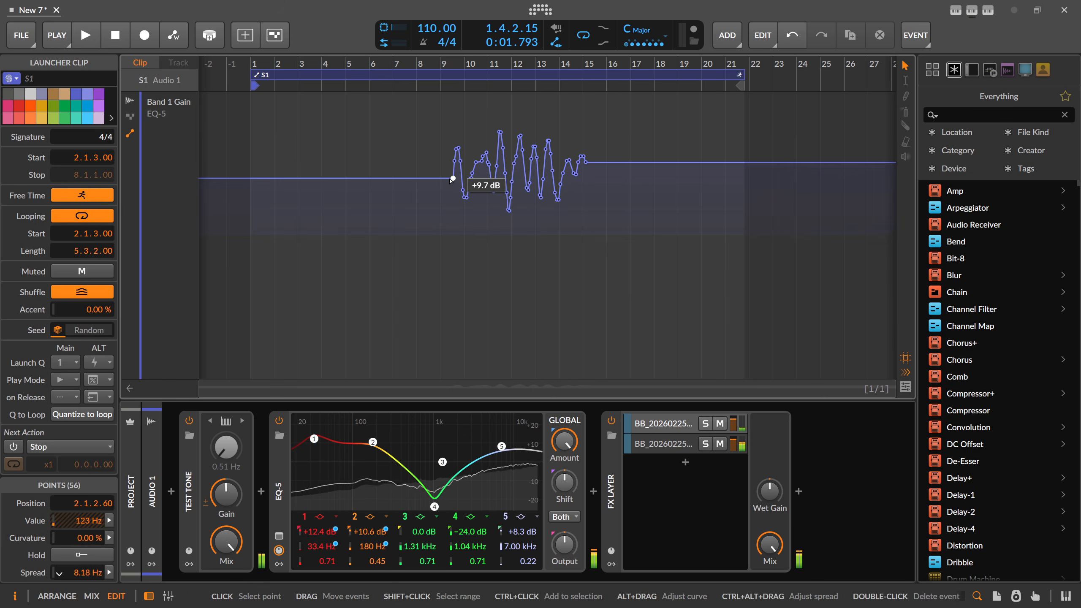
pyautogui.press('Tab')
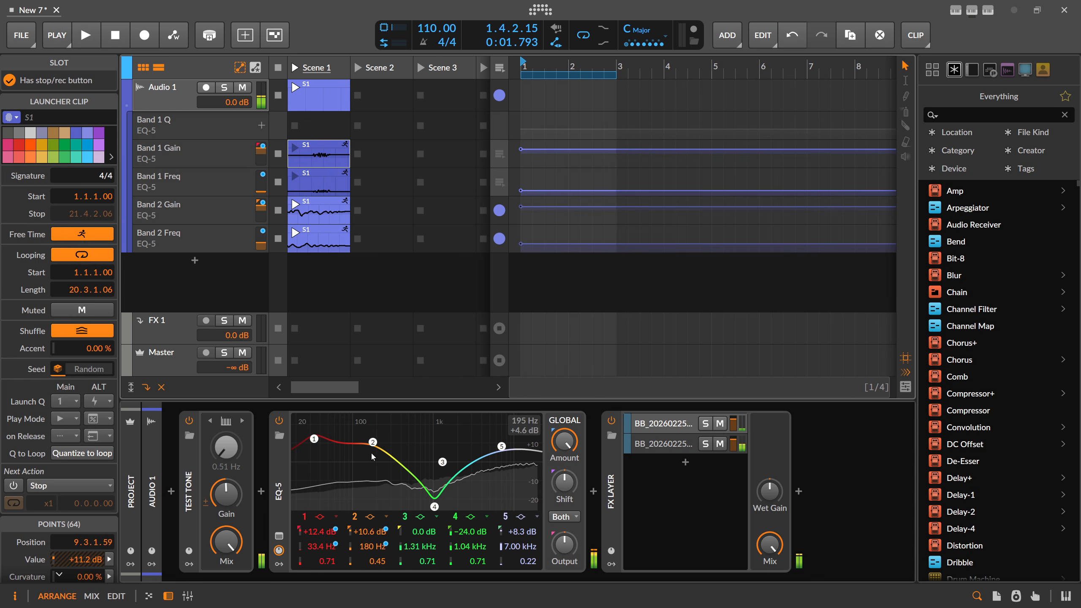
pyautogui.press('Tab')
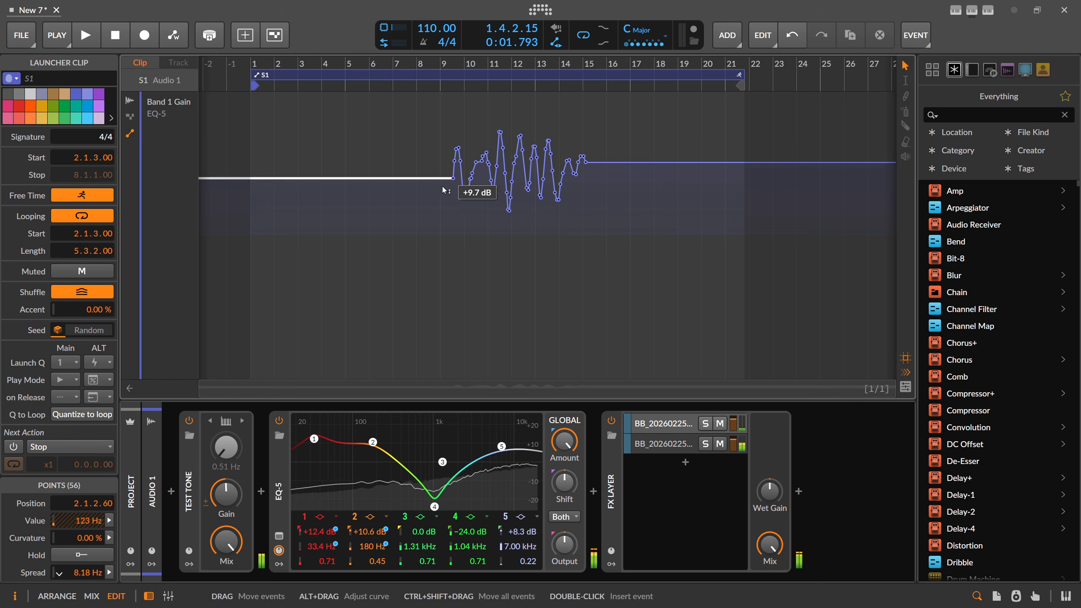
pyautogui.press('Tab')
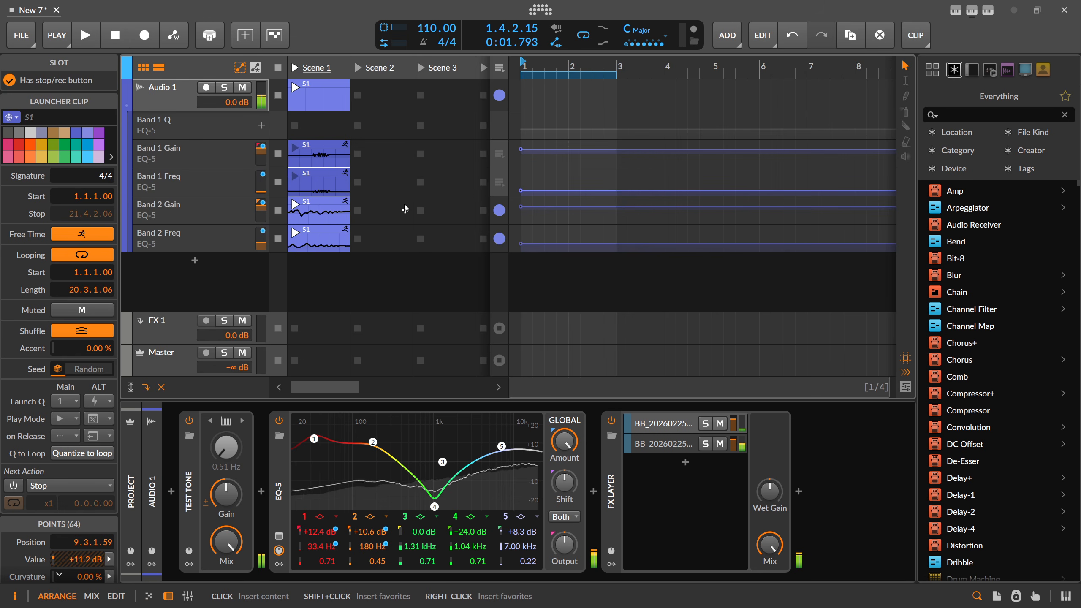
# Launch Scene 1 and recheck the Band 1 Gain clip's automation while it plays
pyautogui.click(300, 72)
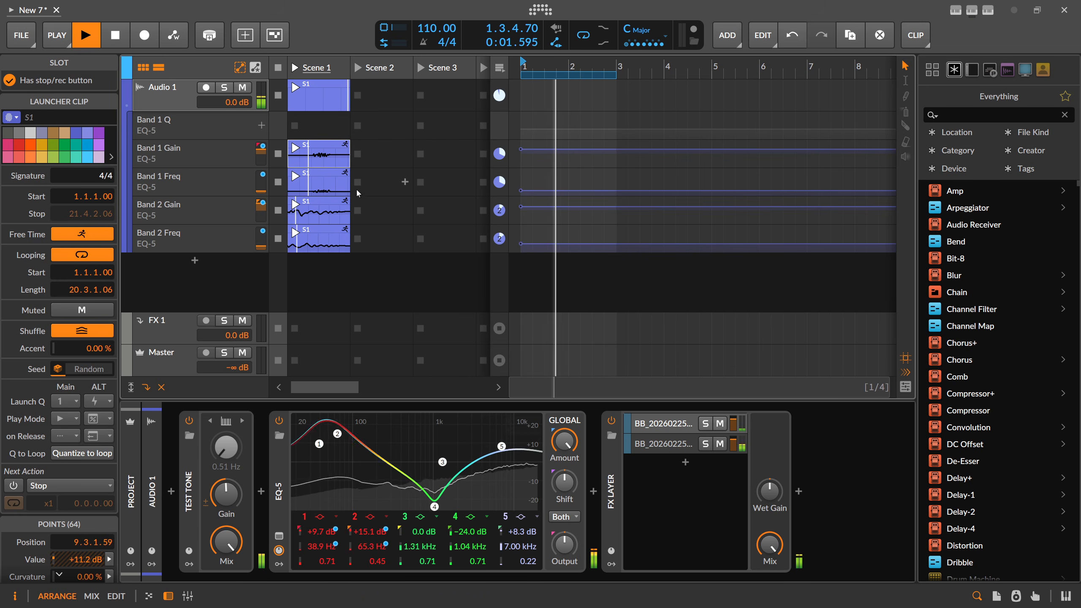
pyautogui.click(319, 160)
pyautogui.doubleClick(319, 161)
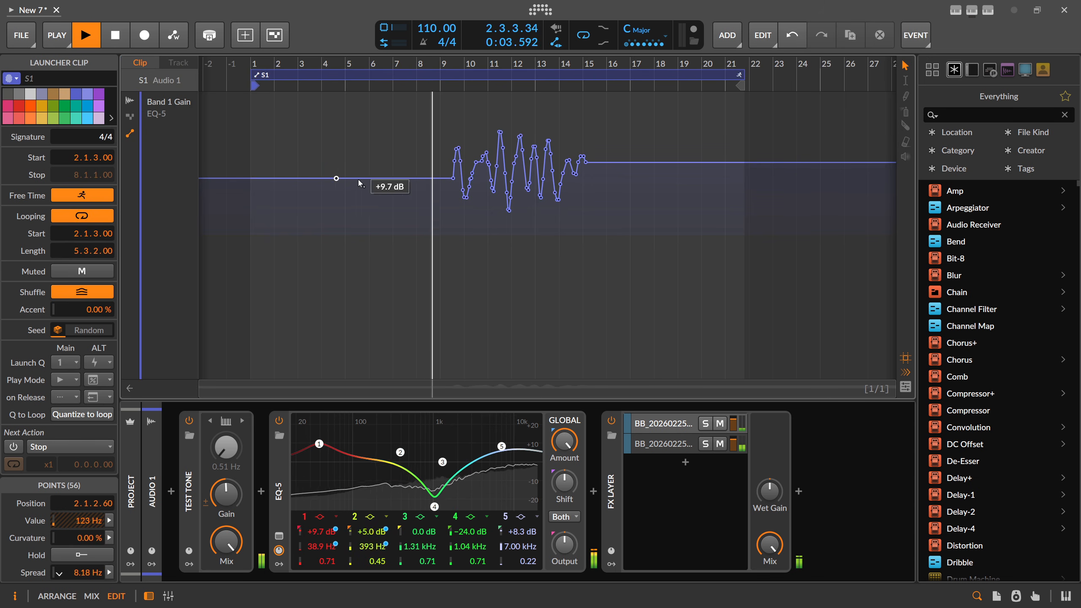
pyautogui.press('Tab')
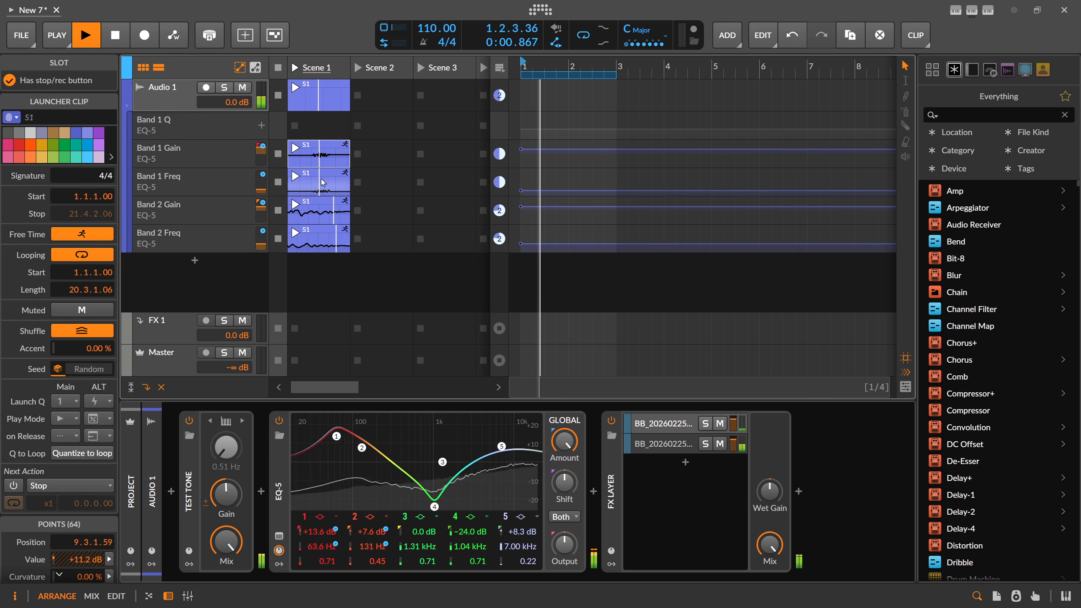
# Record a sweep of the EQ-5 global Amount as automation, then stop playback
pyautogui.click(309, 159)
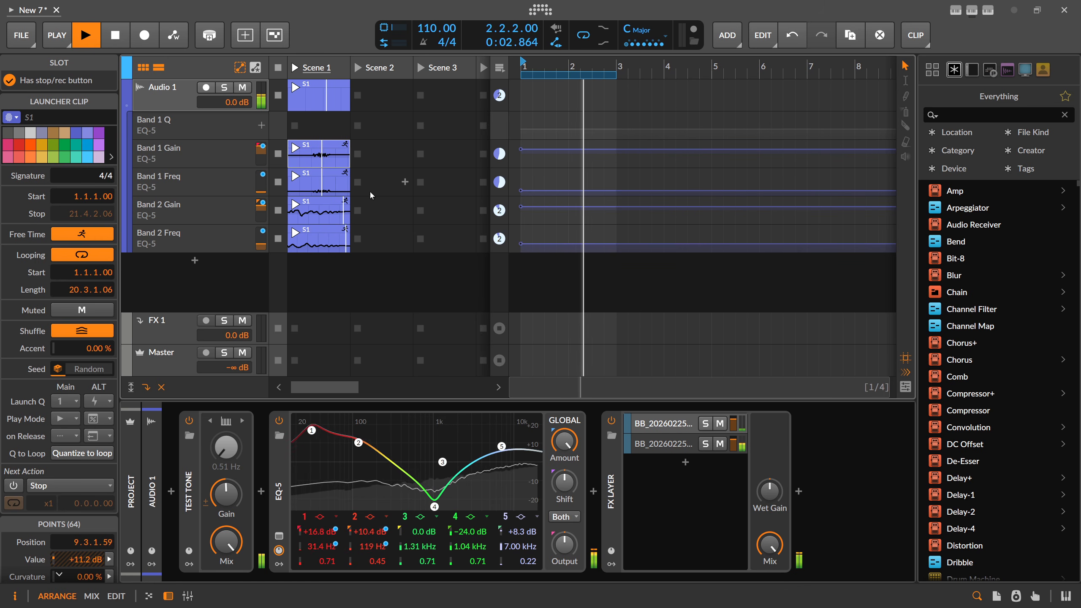
pyautogui.press('Tab')
pyautogui.press('Tab')
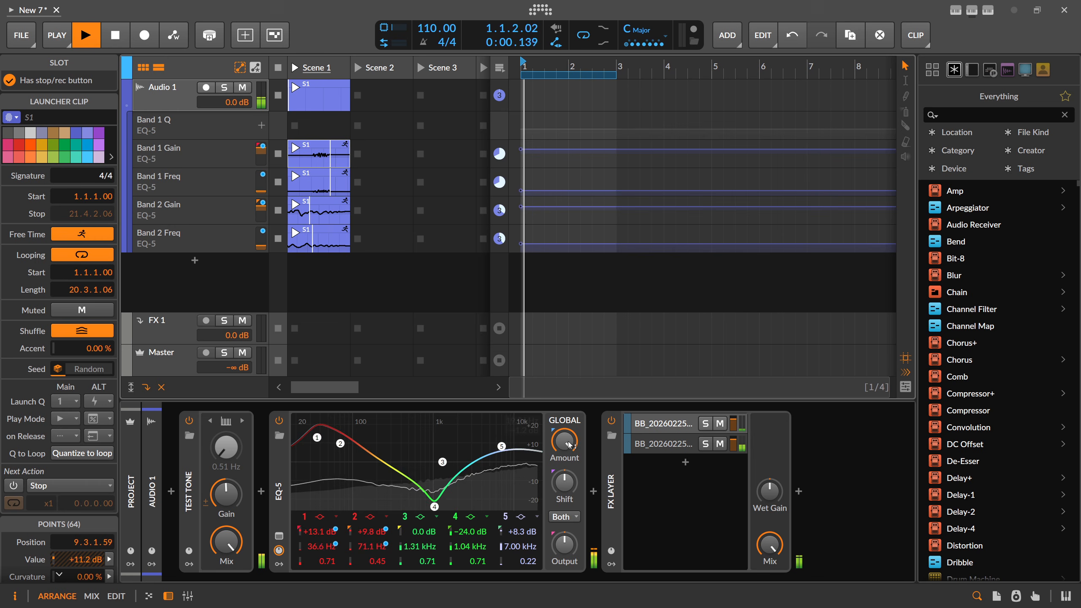
pyautogui.press('w')
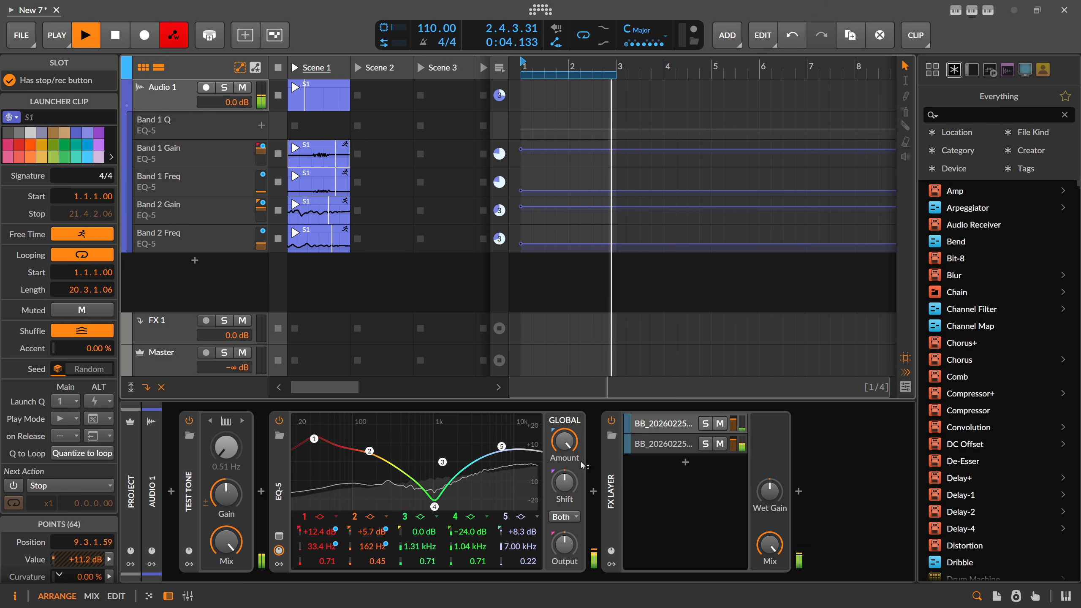
pyautogui.moveTo(565, 447); pyautogui.dragTo(565, 441)
pyautogui.press('space')
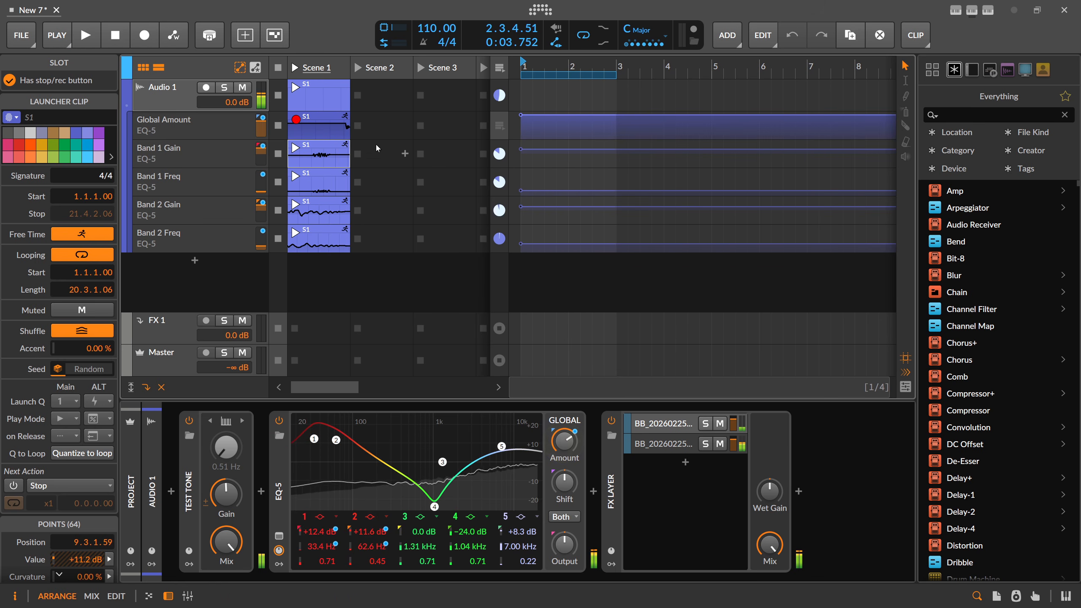
# Open the Global Amount clip and zoom out to view its full curve
pyautogui.doubleClick(342, 130)
pyautogui.moveTo(517, 67); pyautogui.dragTo(517, 66)
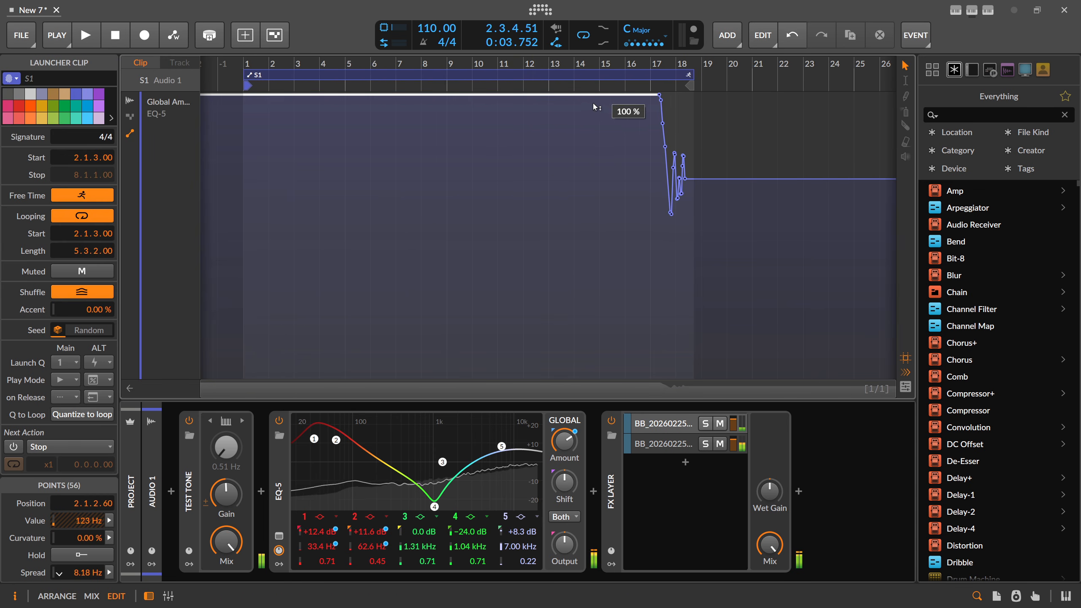
pyautogui.press('Tab')
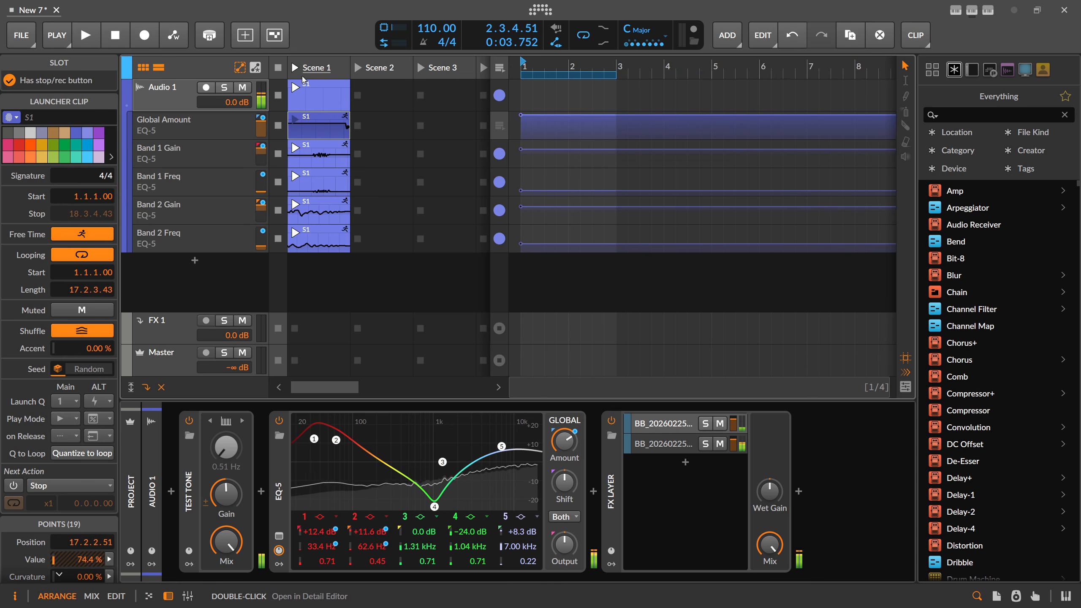
# Delete the Global Amount and Band 1 Gain automation clips
pyautogui.press('Delete')
pyautogui.click(322, 151)
pyautogui.press('Delete')
# Remove the Band 1 Gain, Global Amount and Band 1 Freq lanes, then play bars 1–9
pyautogui.click(210, 153)
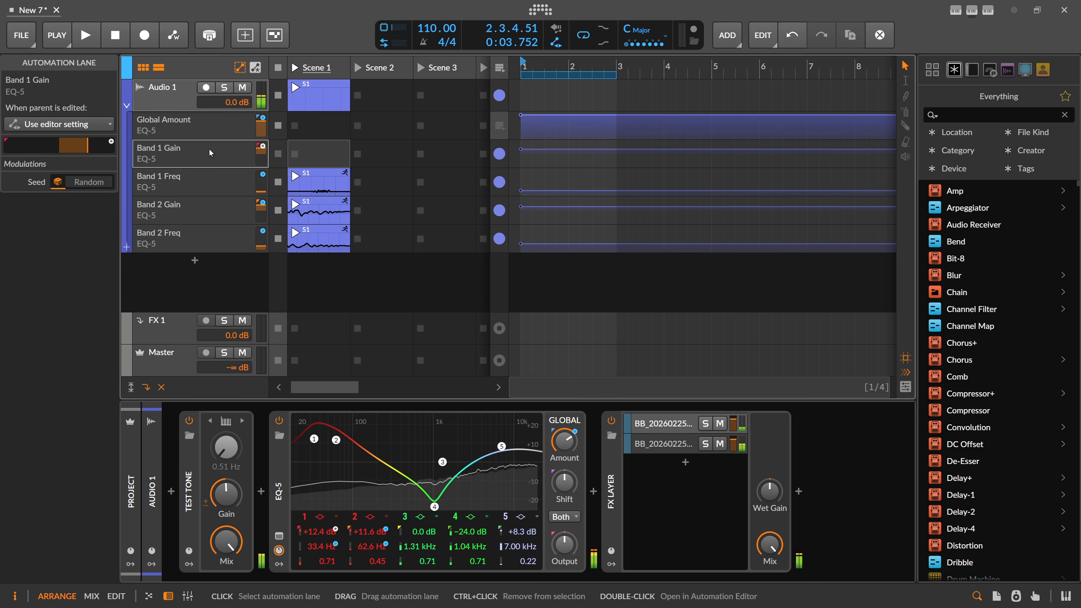
pyautogui.press('Delete')
pyautogui.click(182, 123)
pyautogui.press('Delete')
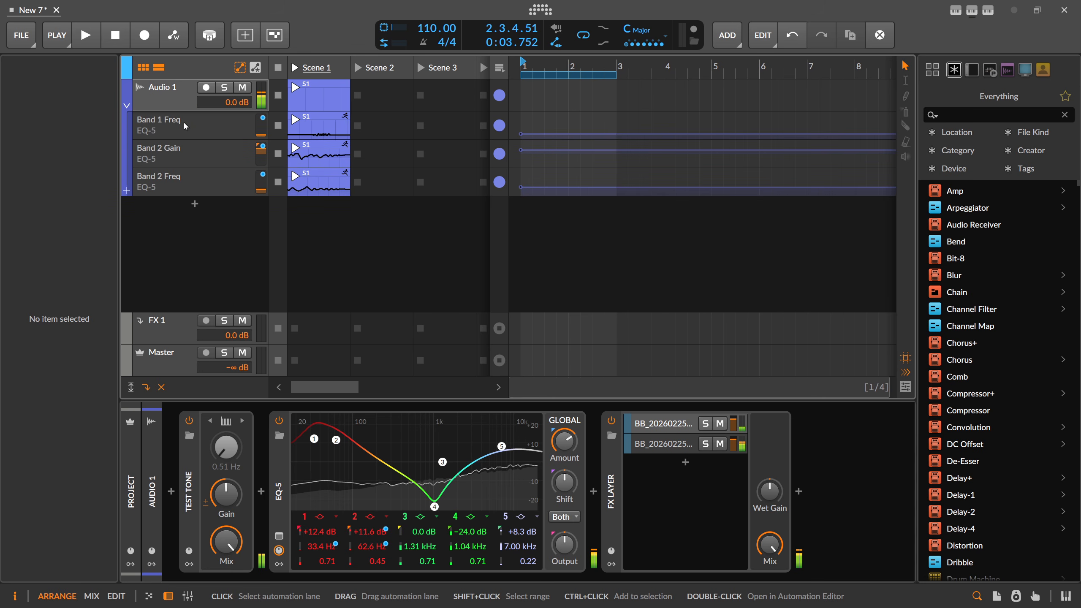
pyautogui.click(188, 128)
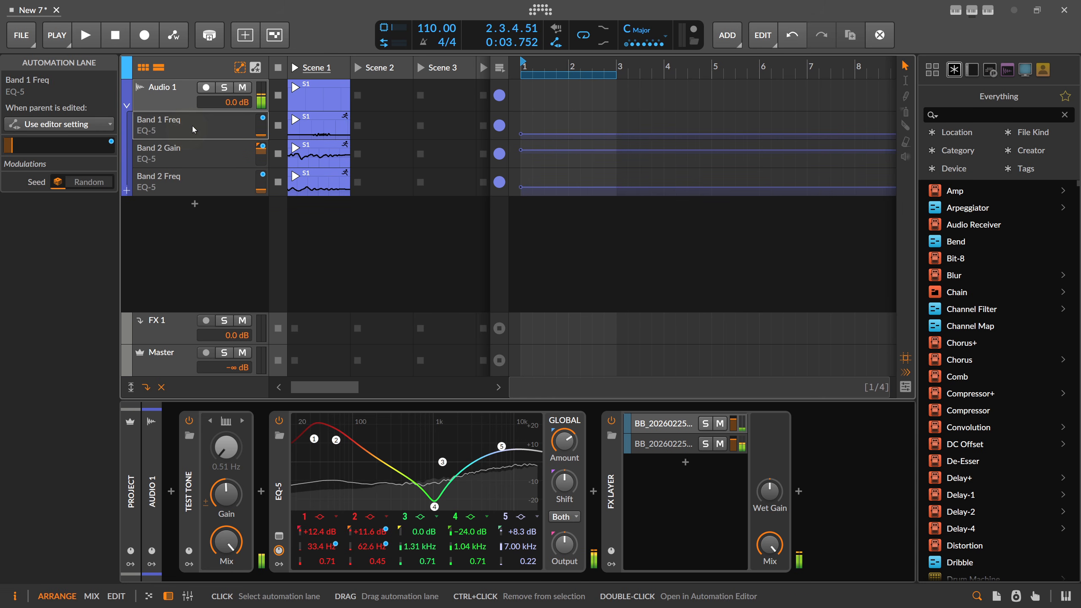
pyautogui.press('Delete')
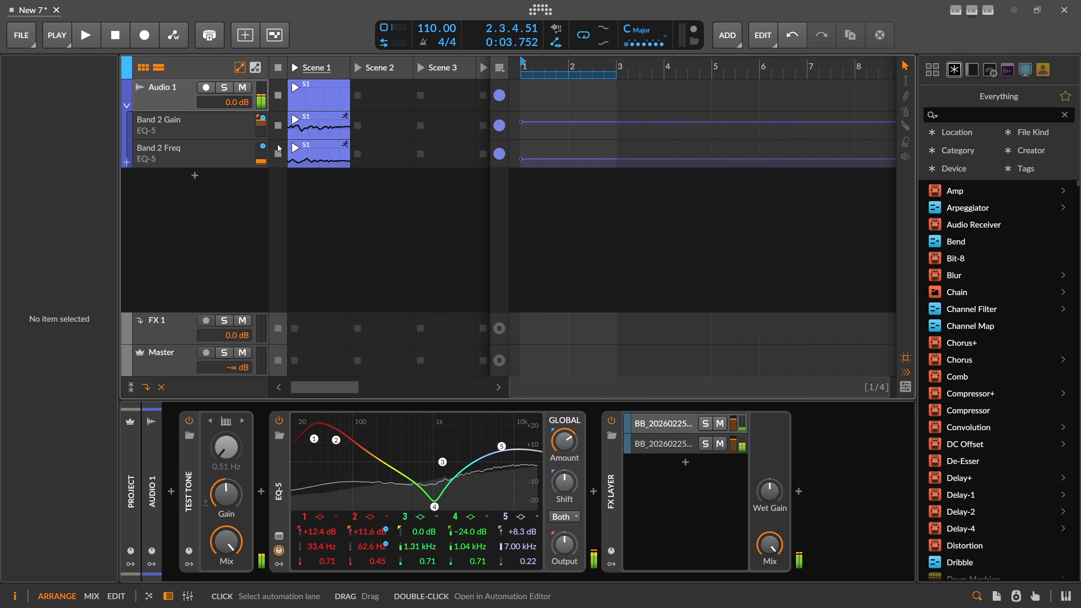
pyautogui.moveTo(550, 65); pyautogui.dragTo(521, 64)
pyautogui.press('space')
pyautogui.press('space')
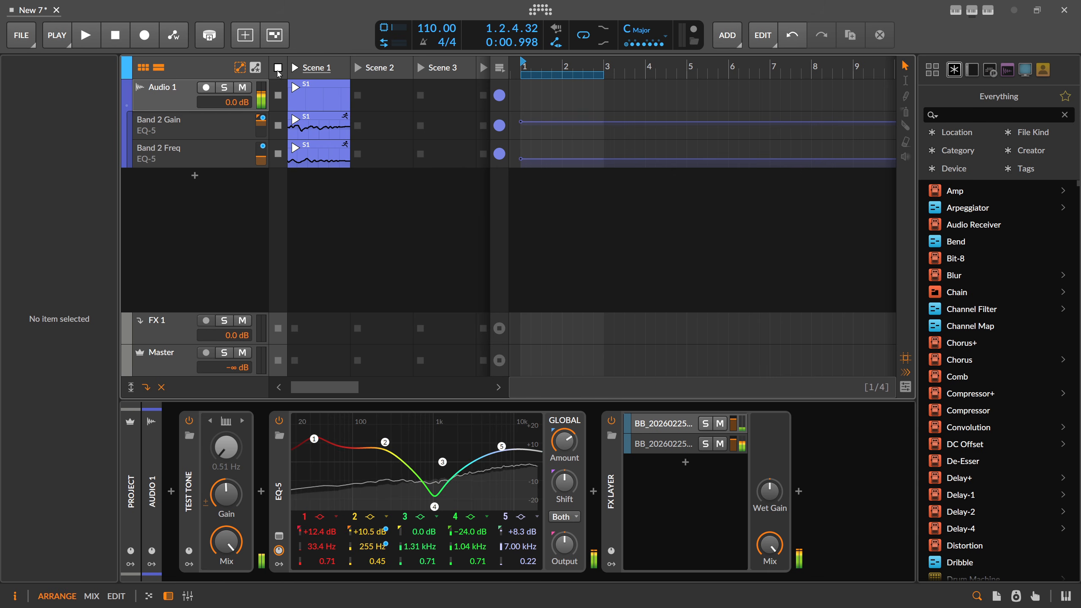
# Extend the loop to 5.3.0.00 and play it with Automation Write armed while tweaking EQ band 5
pyautogui.moveTo(595, 77); pyautogui.dragTo(751, 80)
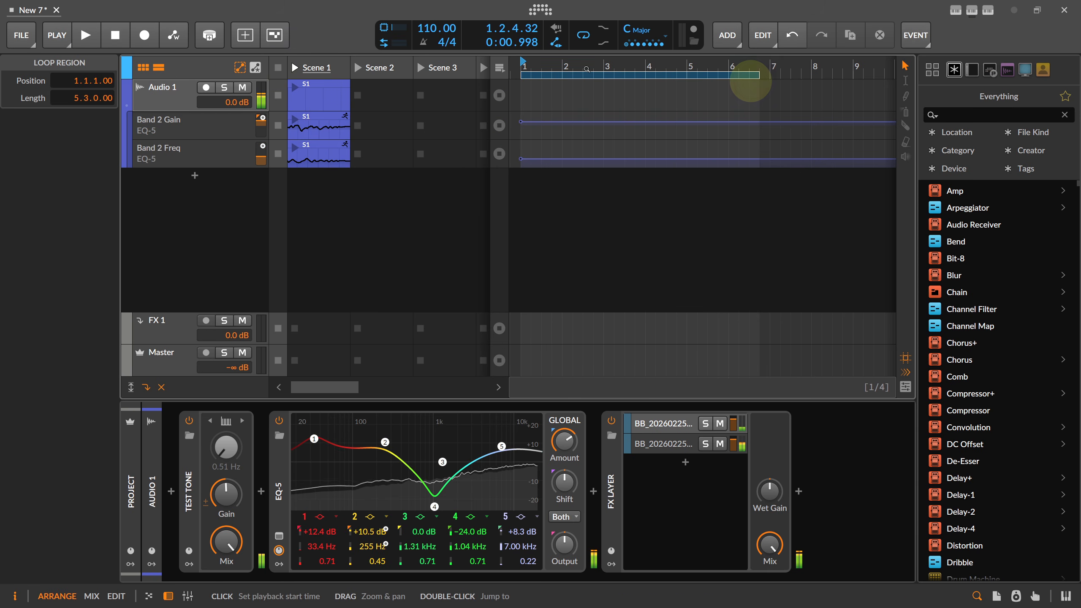
pyautogui.click(524, 69)
pyautogui.press('space')
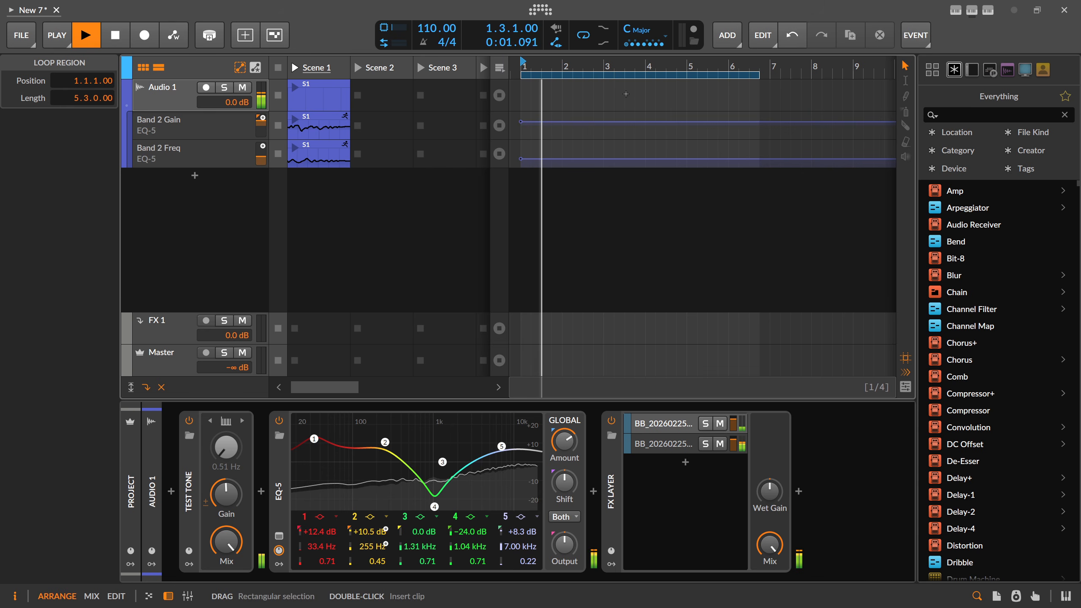
pyautogui.click(595, 71)
pyautogui.moveTo(594, 71); pyautogui.dragTo(595, 68)
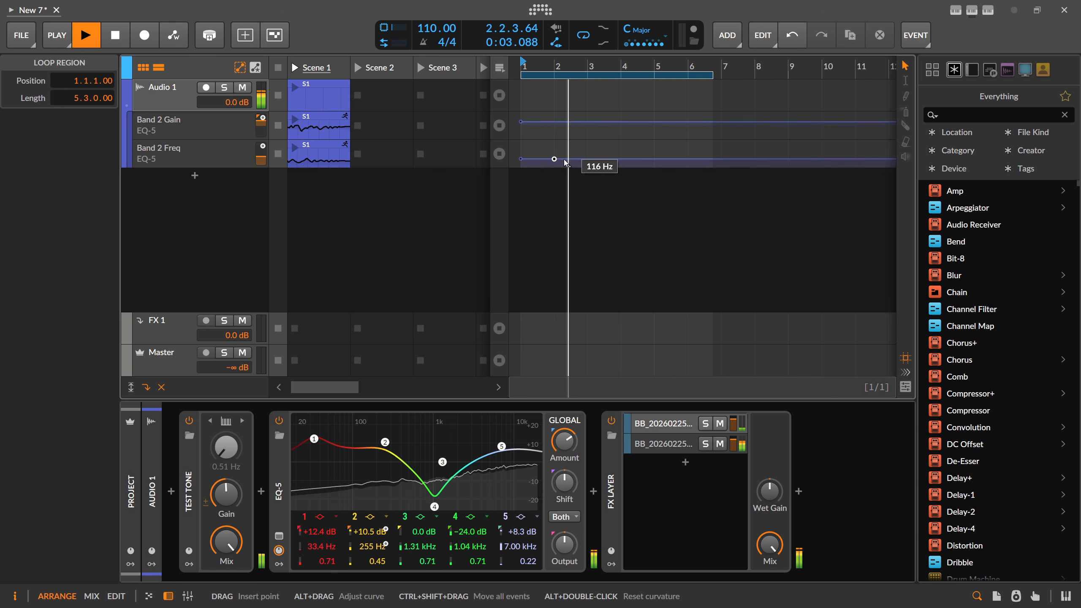
pyautogui.click(179, 44)
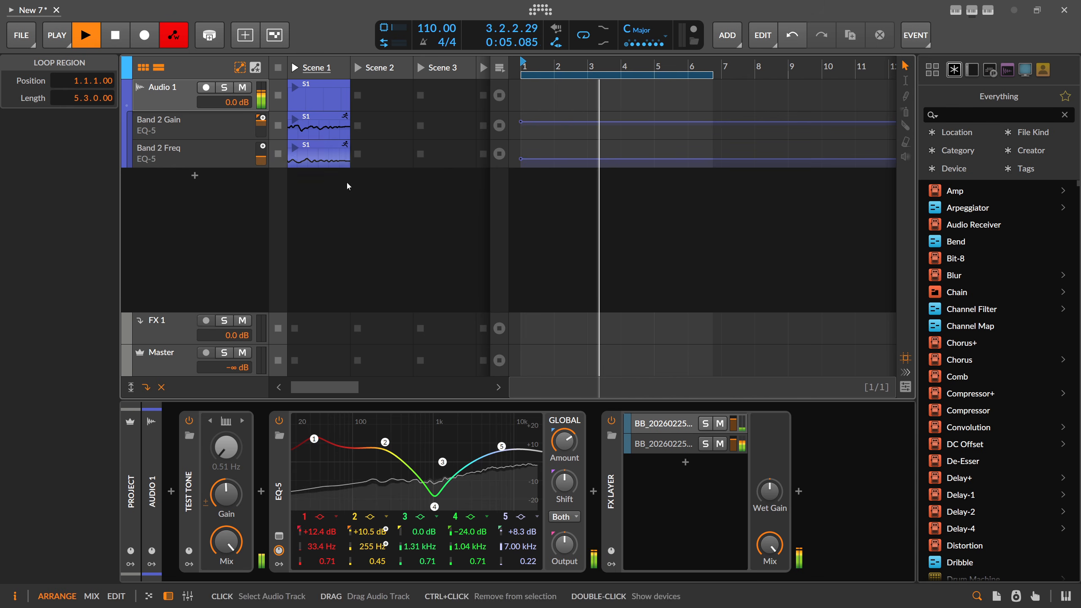
pyautogui.click(502, 447)
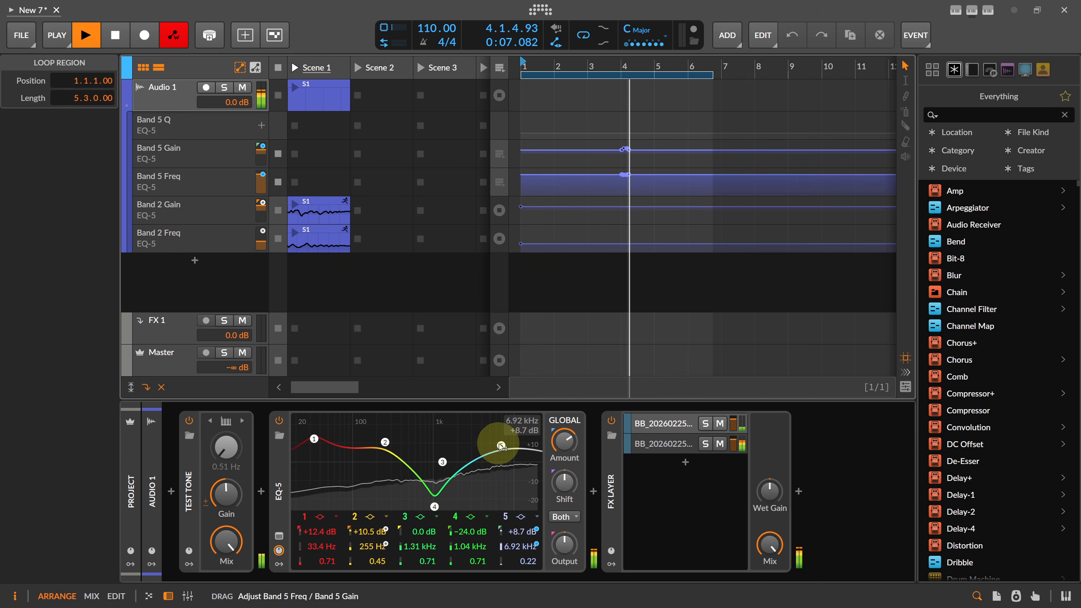
pyautogui.press('space')
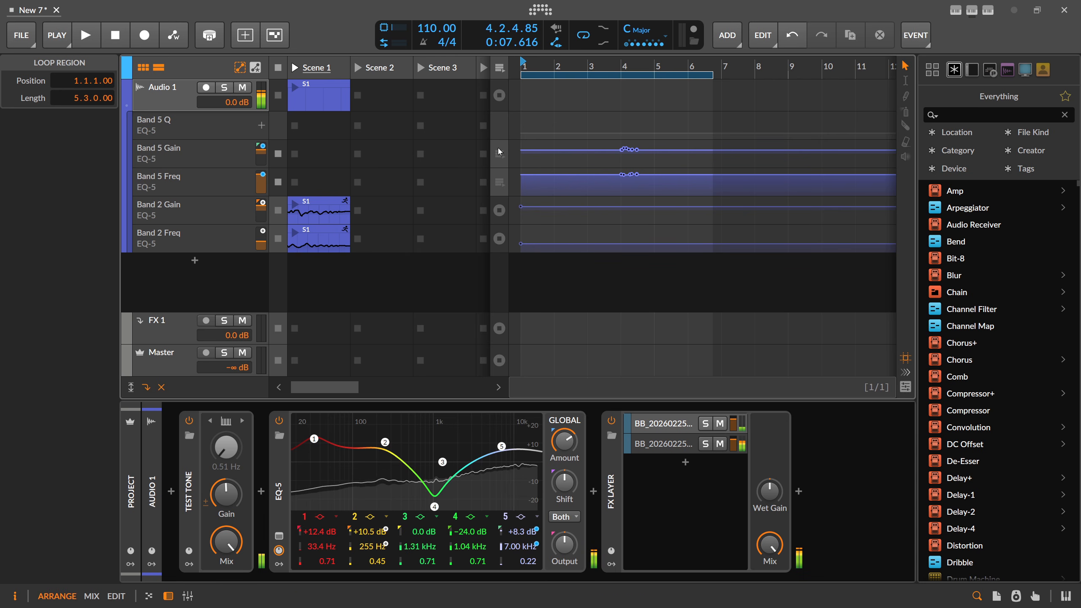
# Delete the stray Band 5 Q, Gain and Freq automation lanes
pyautogui.click(191, 164)
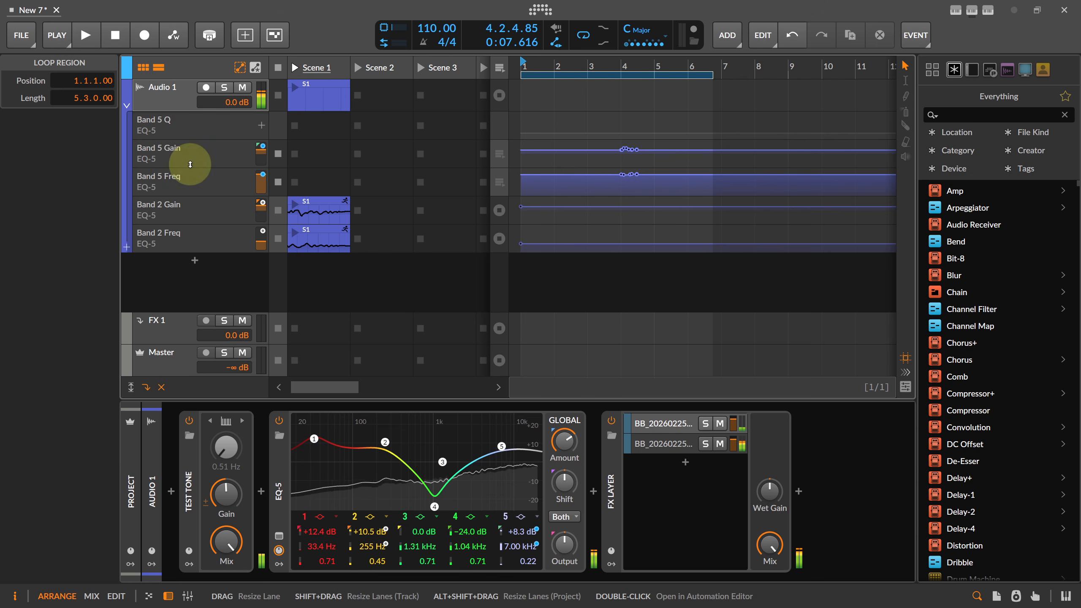
pyautogui.click(187, 129)
pyautogui.press('Delete')
pyautogui.click(186, 129)
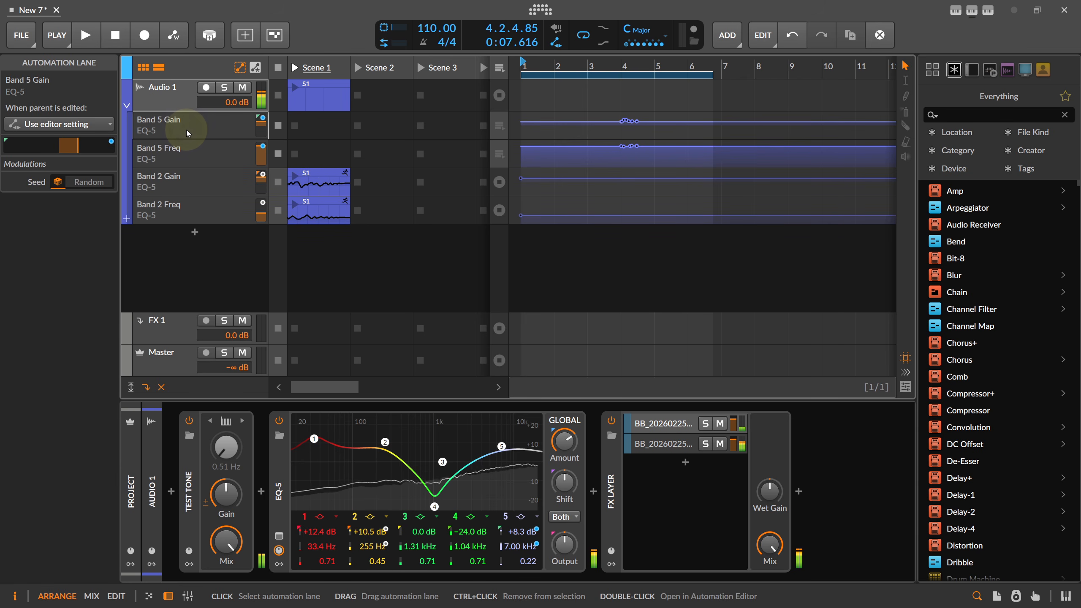
pyautogui.press('Delete')
pyautogui.click(187, 129)
pyautogui.press('Delete')
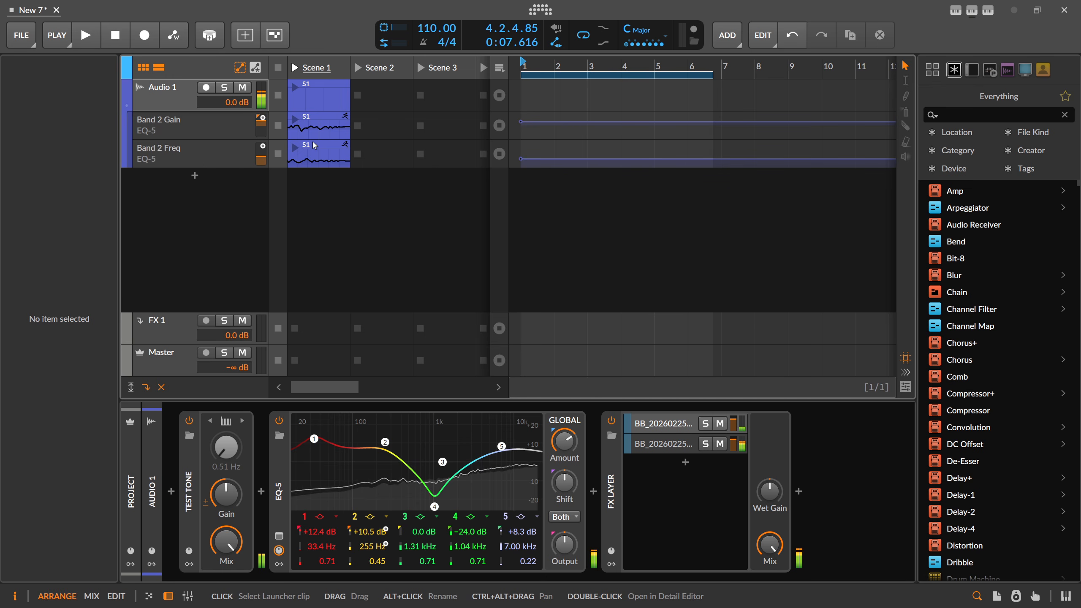
# Arm Automation Write, reset EQ band 1 to 0.0 dB at 80.0 Hz, and delete the Band 1 Q lane
pyautogui.click(174, 38)
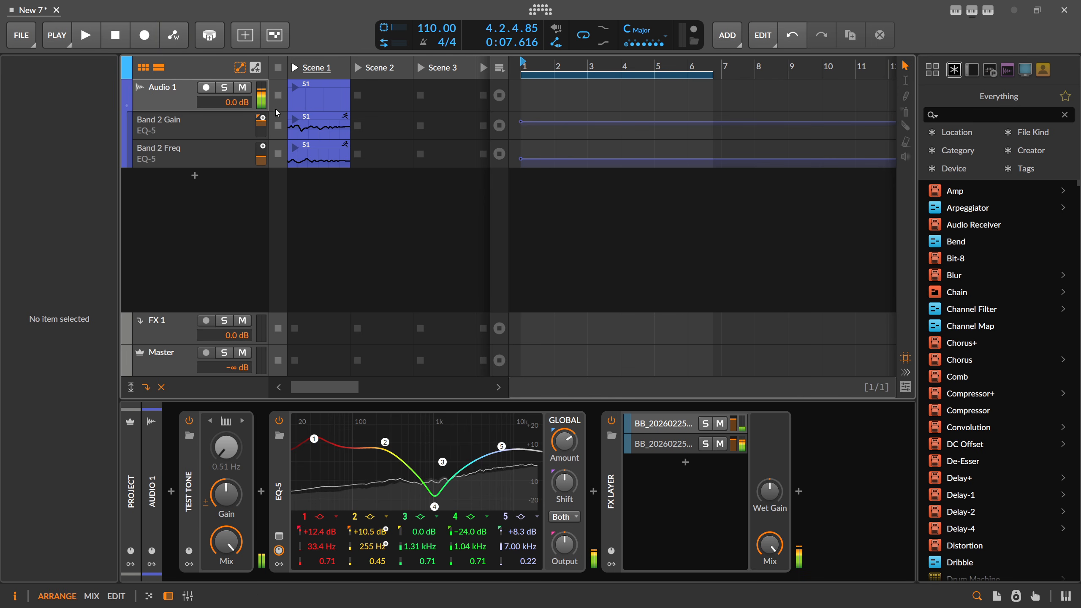
pyautogui.moveTo(325, 441); pyautogui.dragTo(334, 464)
pyautogui.click(209, 116)
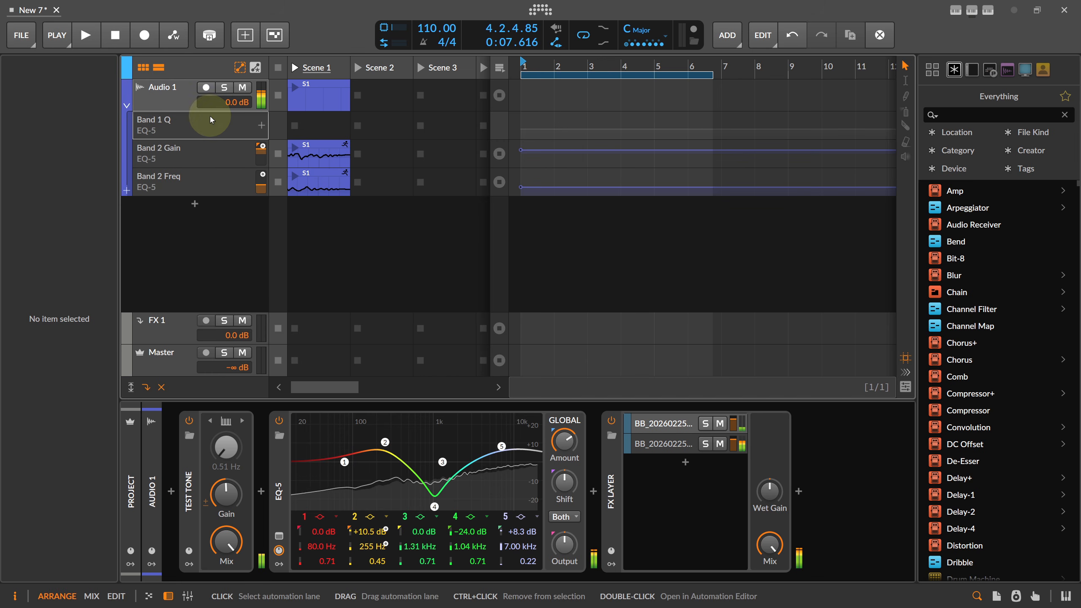
pyautogui.press('Delete')
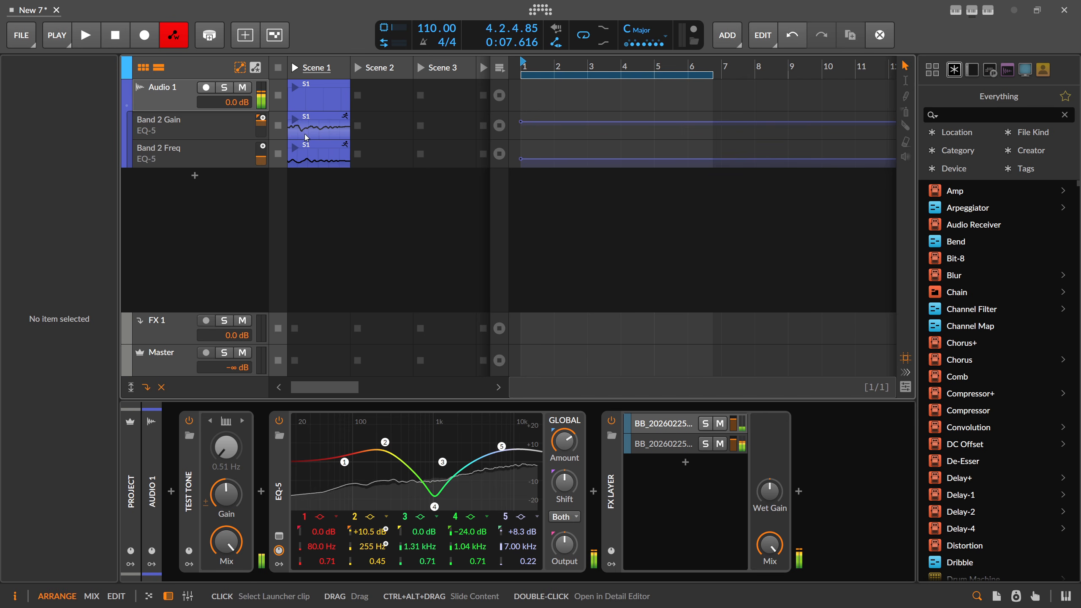
# Record a Scene 1 sweep of EQ band 1 ending at +7.7 dB, 47.4 Hz
pyautogui.click(294, 68)
pyautogui.moveTo(344, 461)
pyautogui.mouseDown()
pyautogui.moveTo(310, 439)
pyautogui.moveTo(313, 459)
pyautogui.moveTo(341, 452)
pyautogui.moveTo(322, 429)
pyautogui.moveTo(371, 453)
pyautogui.moveTo(343, 438)
pyautogui.moveTo(317, 457)
pyautogui.moveTo(327, 447)
pyautogui.mouseUp()
pyautogui.press('space')
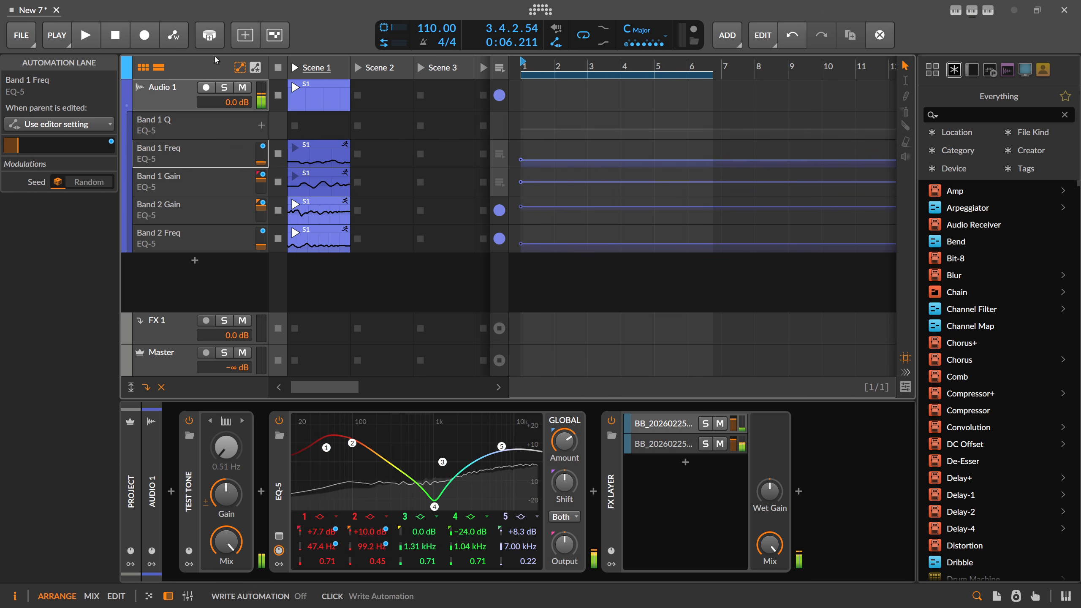
# Move the Band 1 Freq clip's loop start to 1.3 in the Detail Editor
pyautogui.doubleClick(317, 155)
pyautogui.moveTo(219, 88); pyautogui.dragTo(341, 94)
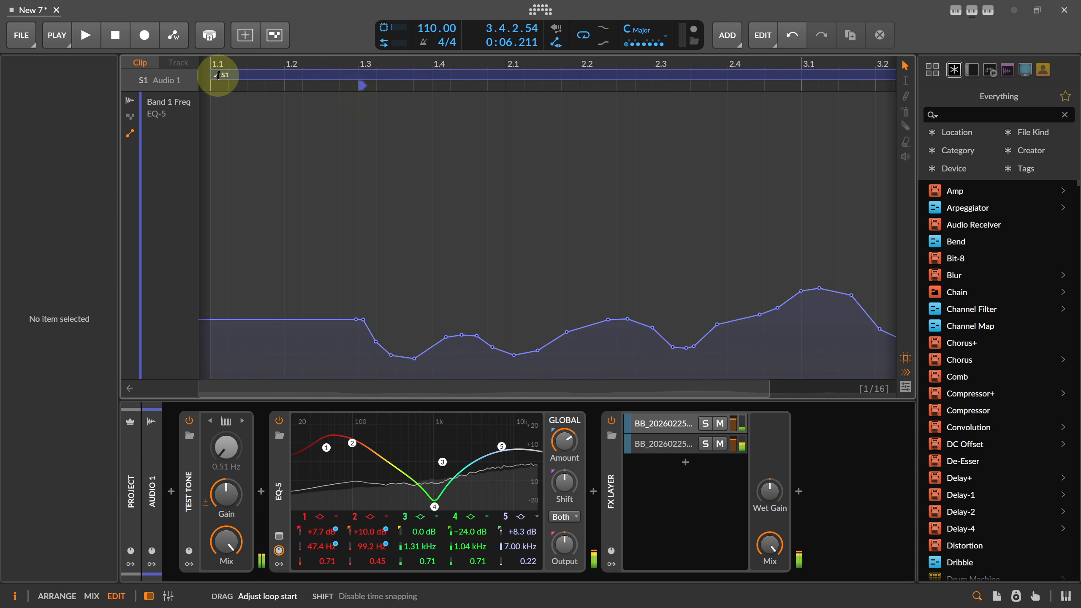
pyautogui.moveTo(217, 75); pyautogui.dragTo(364, 75)
pyautogui.hotkey('alt', '1')
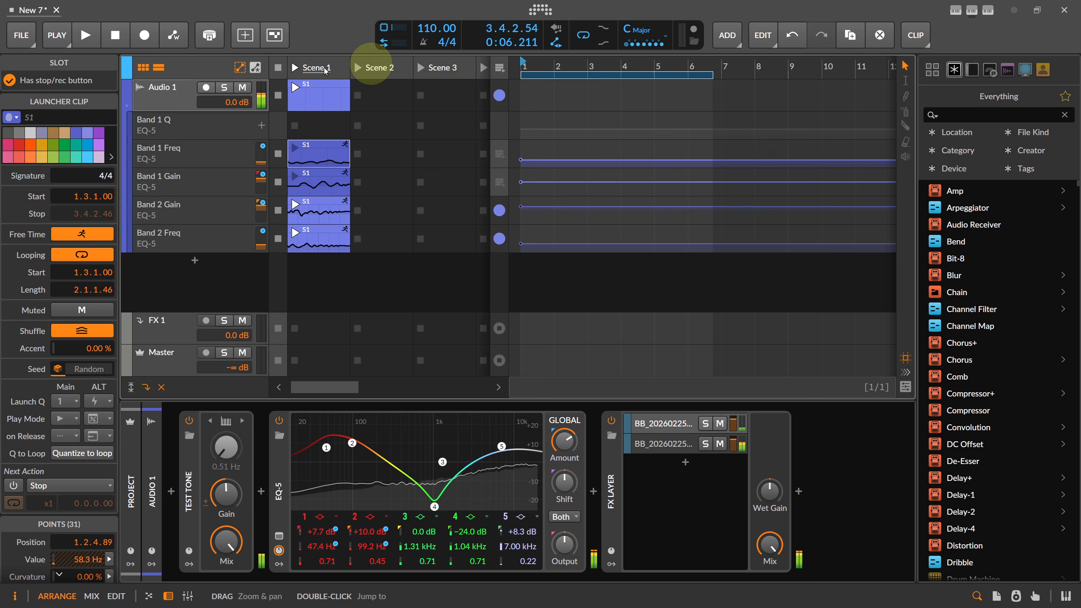
# Move the Band 1 Gain clip's loop start later in the Detail Editor
pyautogui.click(319, 195)
pyautogui.doubleClick(319, 195)
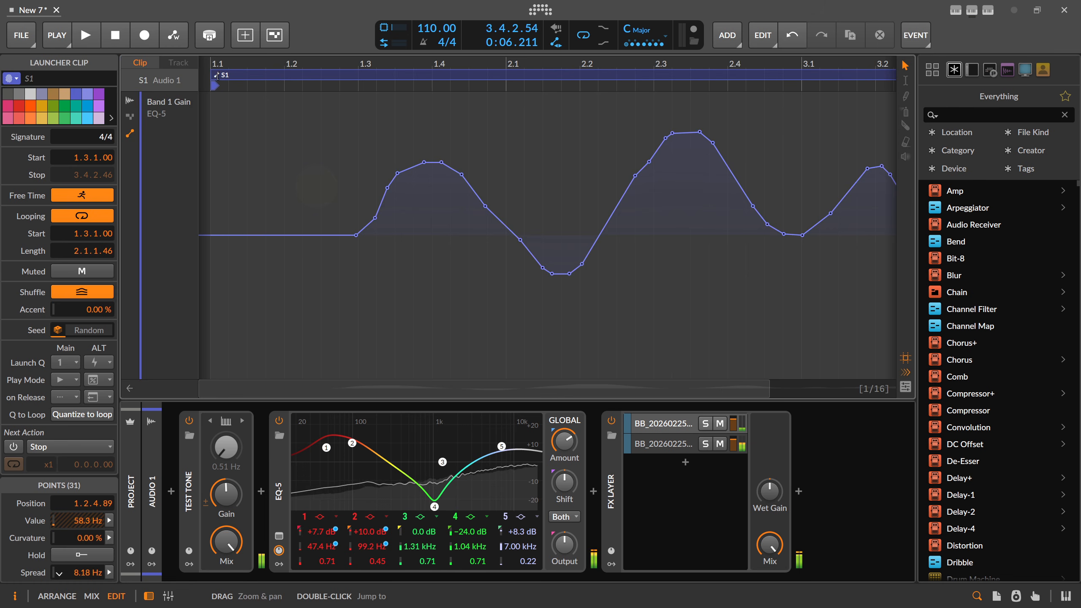
pyautogui.moveTo(213, 75)
pyautogui.mouseDown()
pyautogui.moveTo(363, 87)
pyautogui.moveTo(374, 63)
pyautogui.mouseUp()
pyautogui.hotkey('alt', '1')
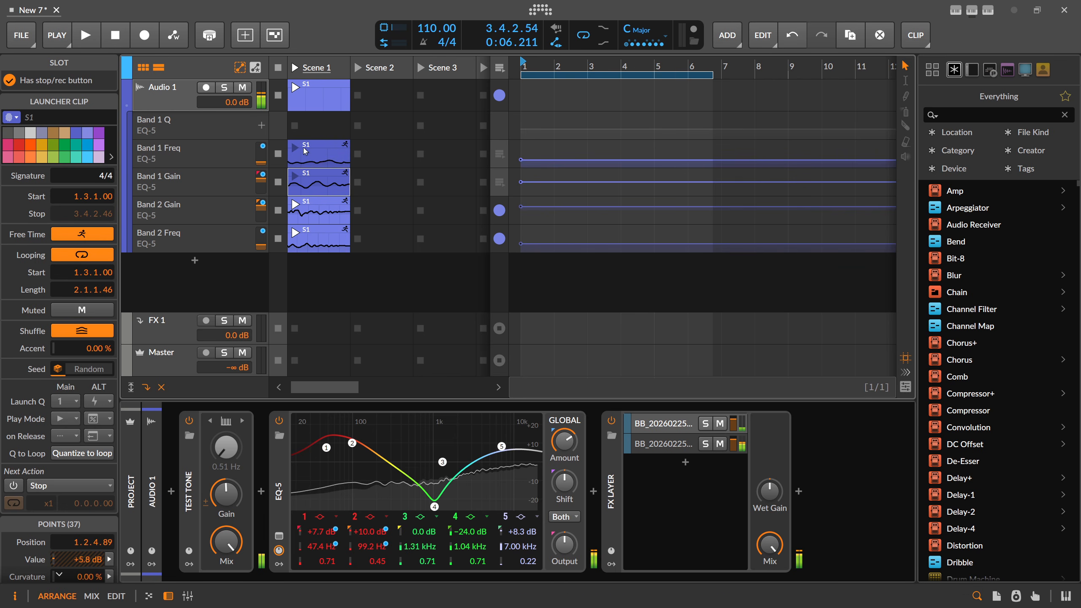
# Recheck the Band 1 Freq clip's loop, then select the Band 1 Q lane
pyautogui.click(317, 155)
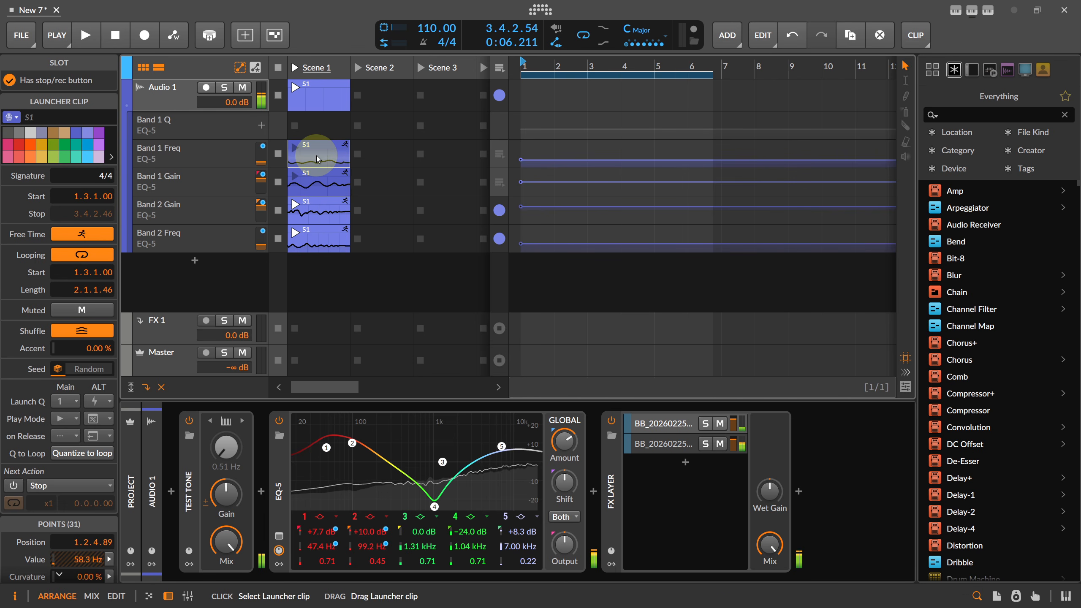
pyautogui.hotkey('alt', '3')
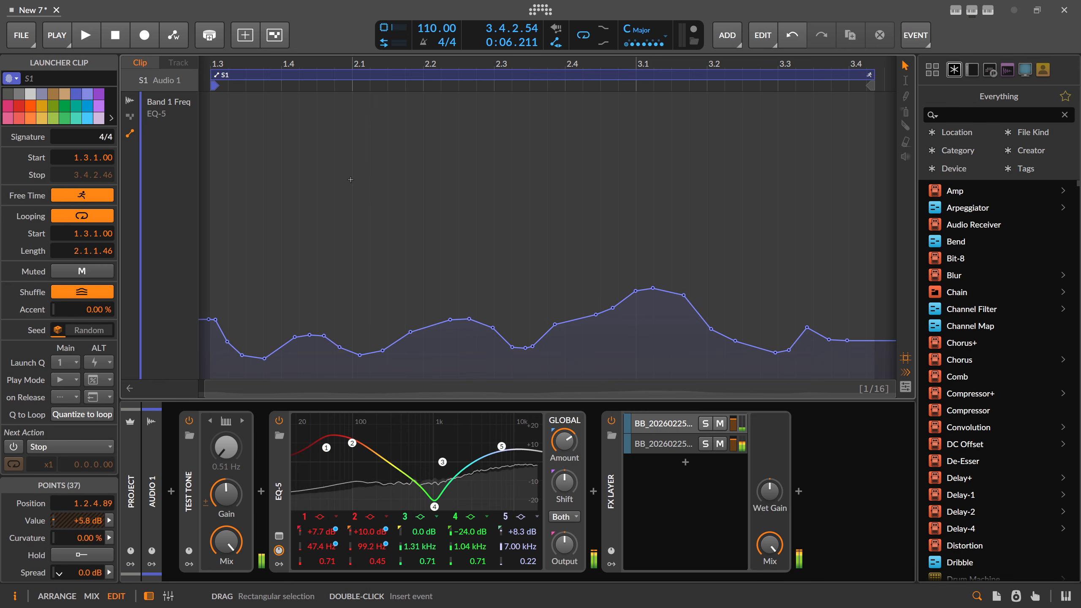
pyautogui.hotkey('alt', '1')
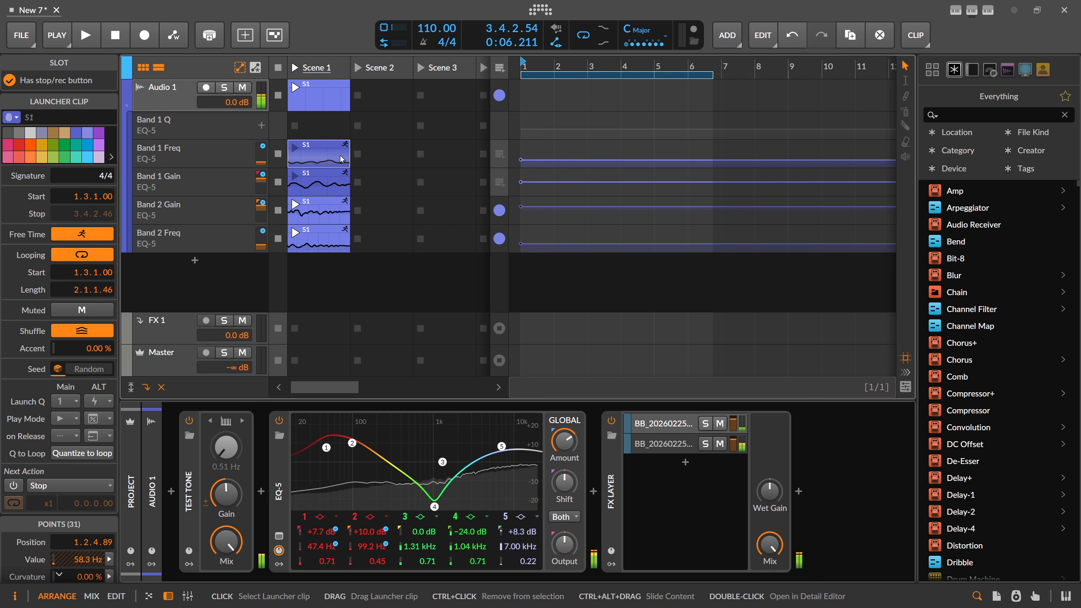
pyautogui.click(185, 124)
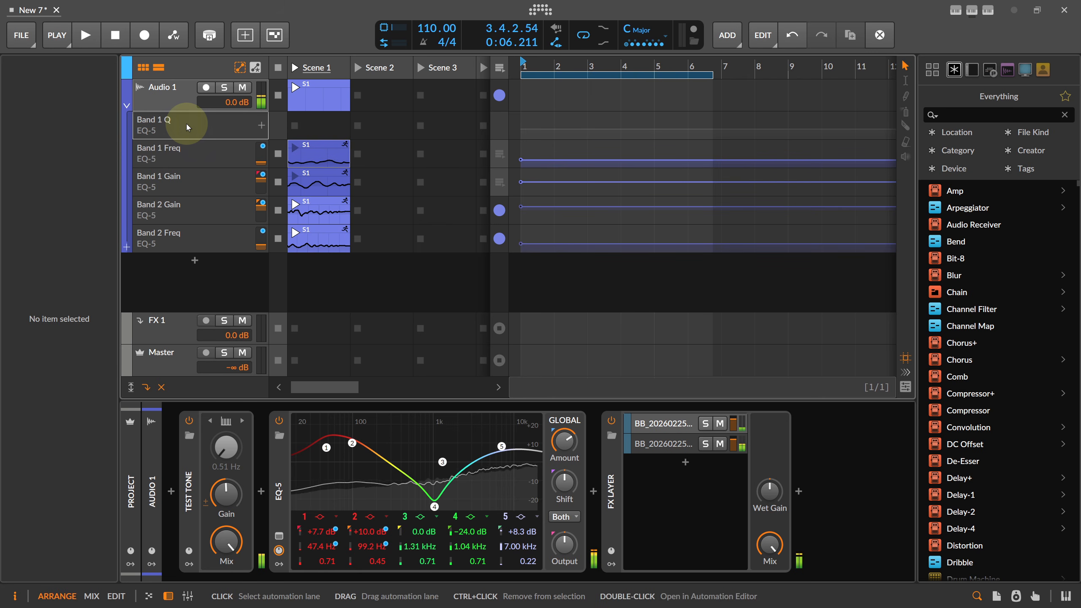
# Delete the Band 1 Q lane and drag the launcher/arranger splitter left to widen the timeline
pyautogui.press('Delete')
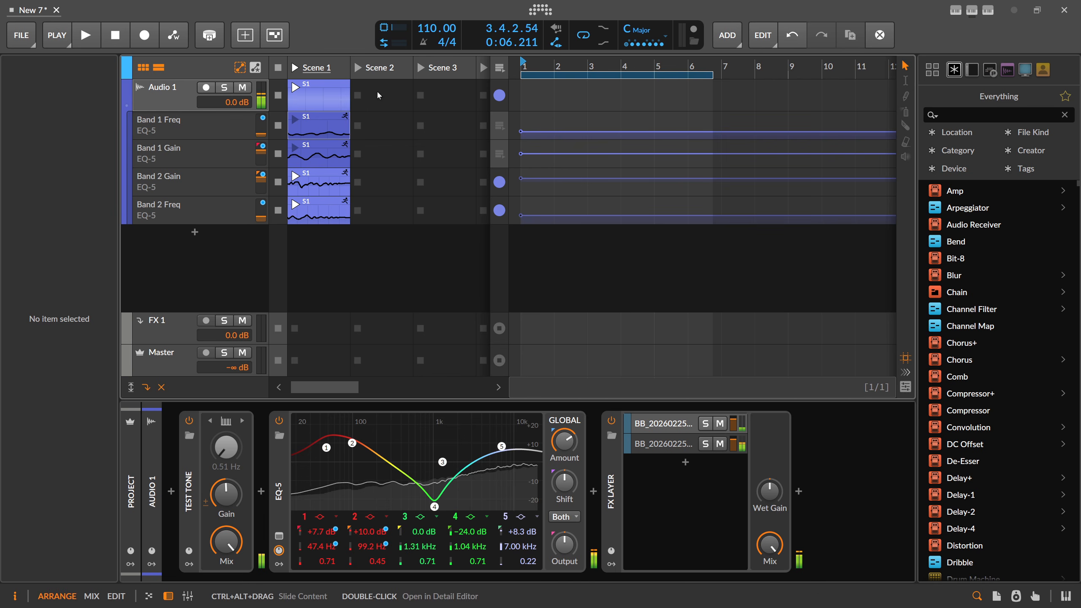
pyautogui.moveTo(507, 72); pyautogui.dragTo(421, 75)
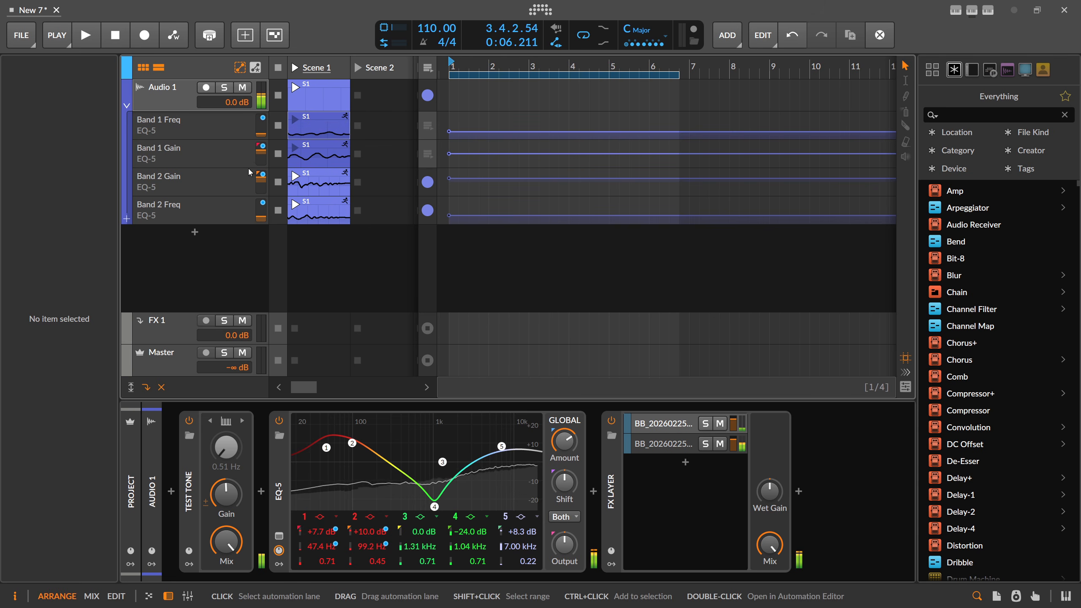
# Launch Scene 1 and reset the Master volume from -∞ dB to 0.0 dB
pyautogui.click(299, 68)
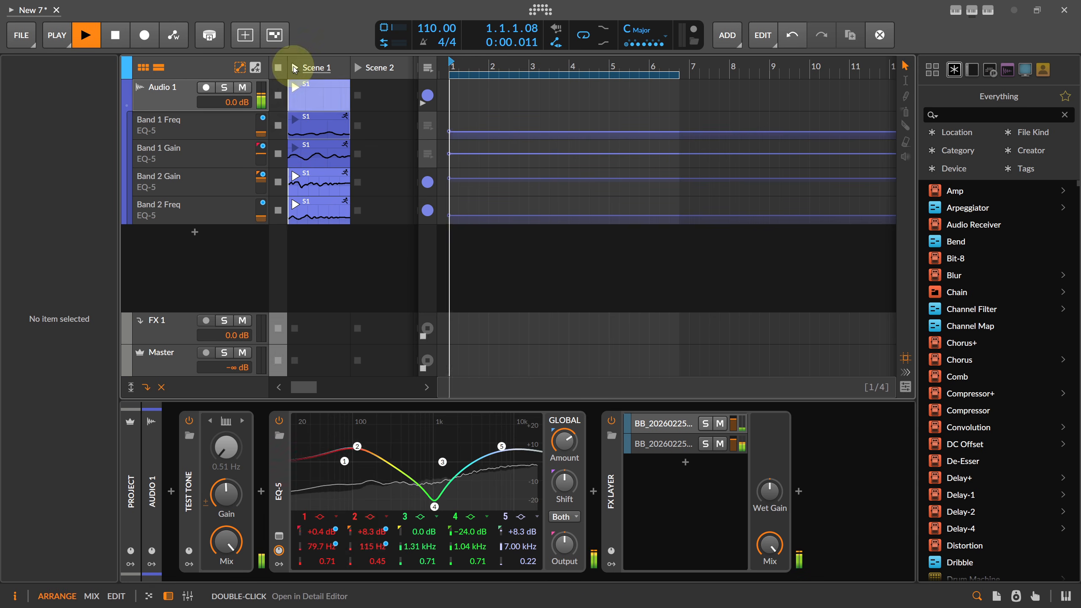
pyautogui.click(315, 106)
pyautogui.click(164, 95)
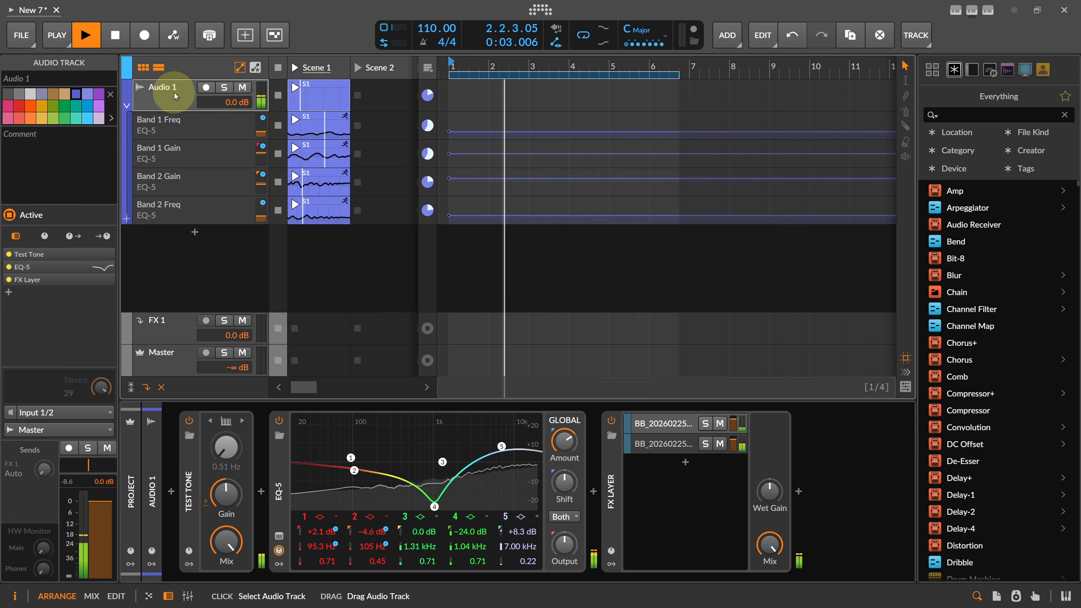
pyautogui.click(306, 107)
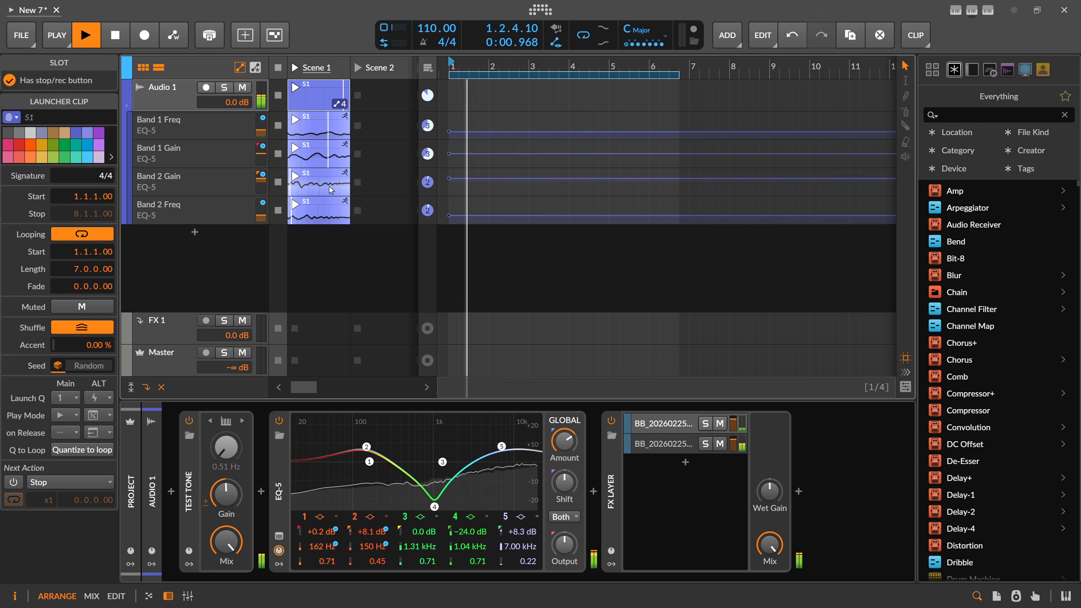
pyautogui.doubleClick(242, 368)
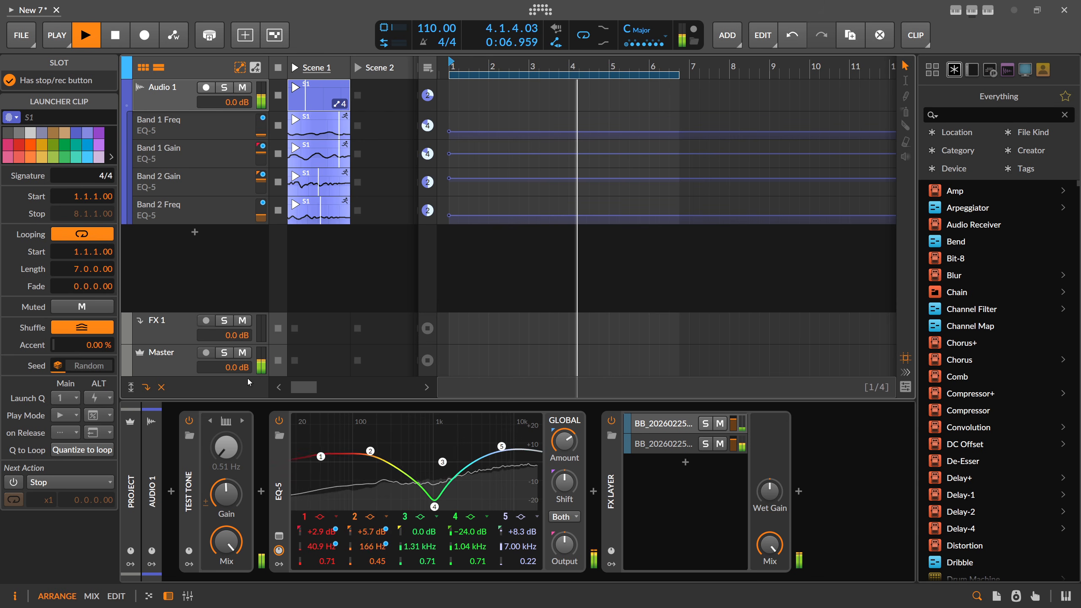
# Insert Delay+ after FX Layer with its Ambient Reverb preset, at 41.9% Mix
pyautogui.click(799, 492)
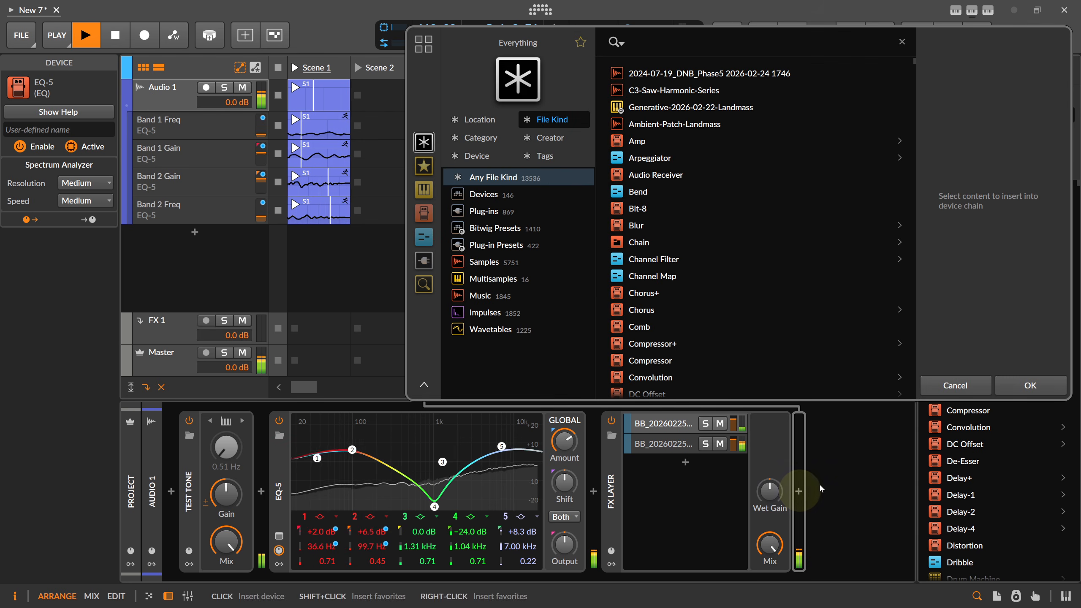
pyautogui.write('delay')
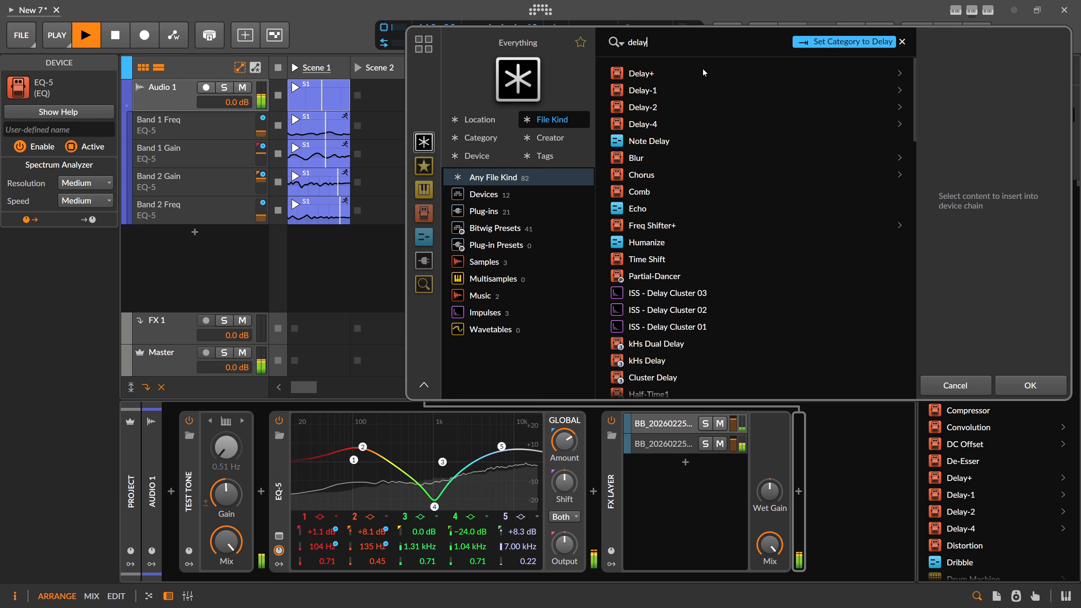
pyautogui.doubleClick(650, 76)
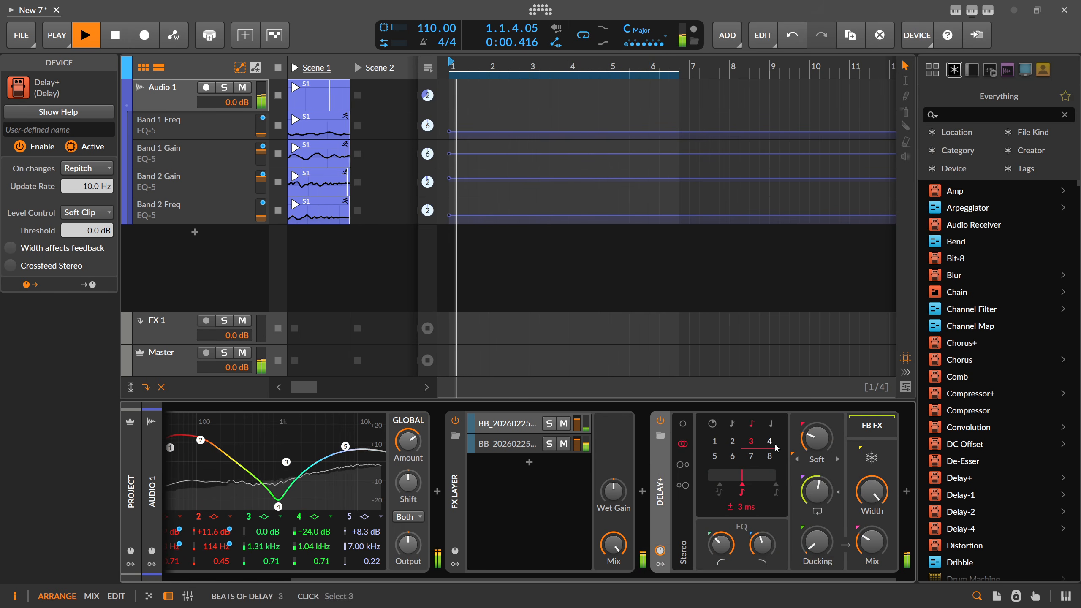
pyautogui.click(660, 435)
pyautogui.doubleClick(664, 90)
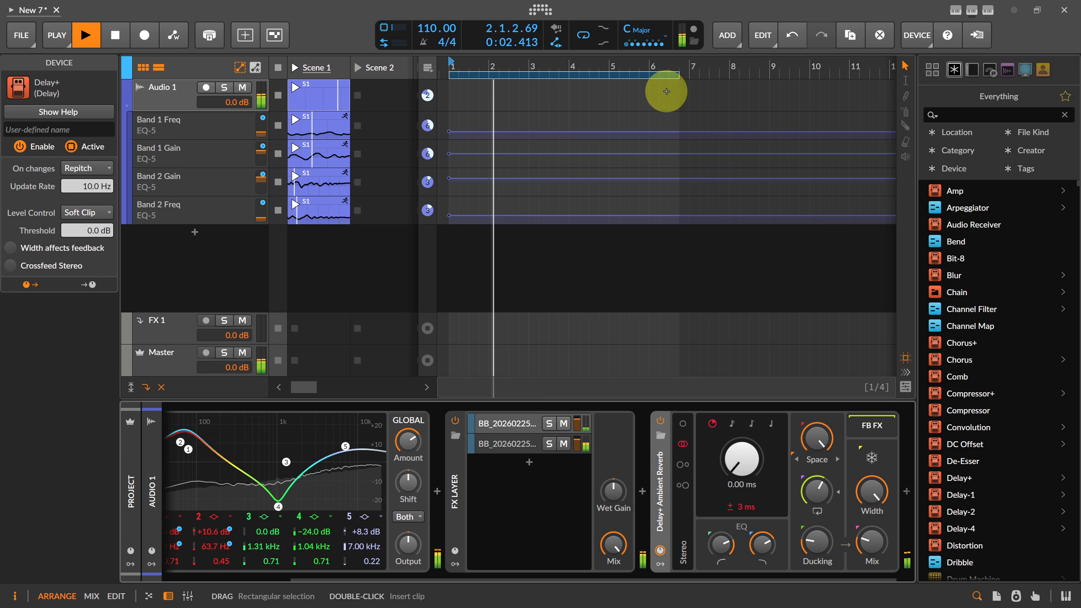
pyautogui.click(872, 541)
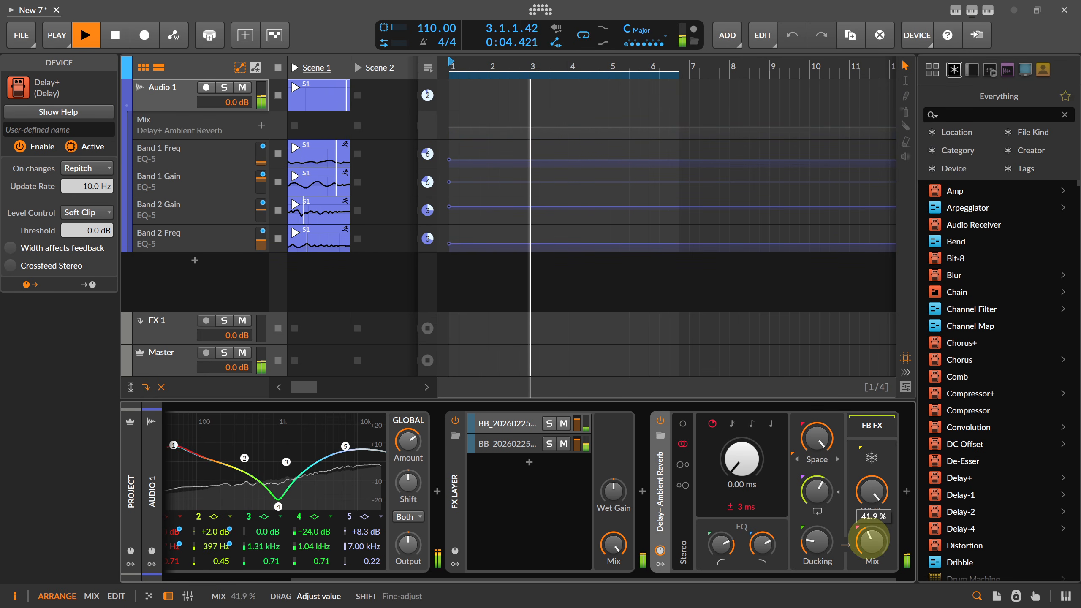
pyautogui.moveTo(706, 575); pyautogui.dragTo(791, 579)
# Search 'slow mach' and insert BLEASS Slow Machine into the chain
pyautogui.click(620, 492)
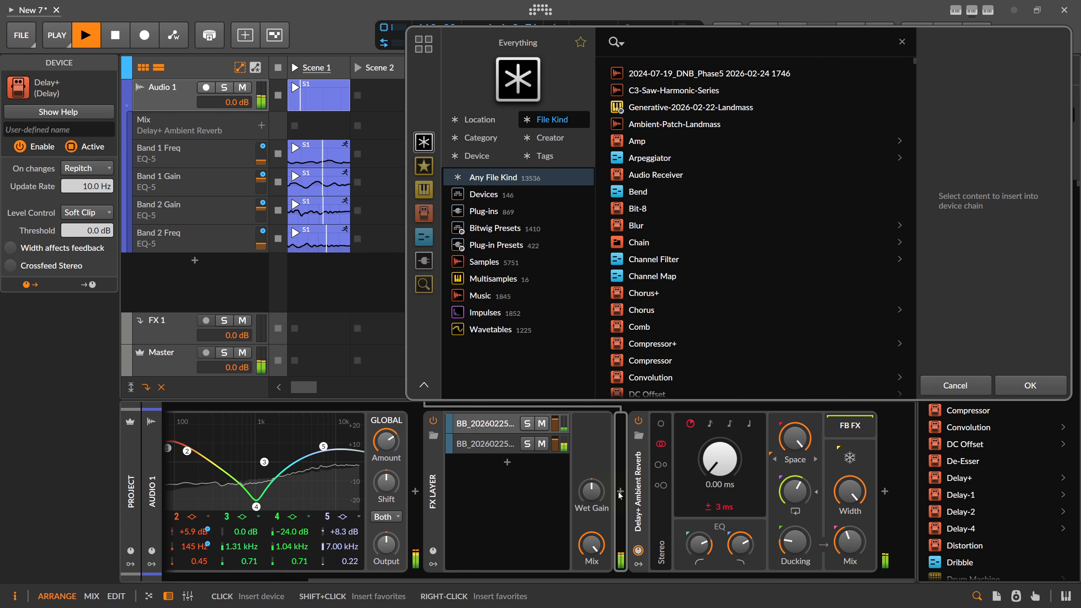
pyautogui.write('slowmov')
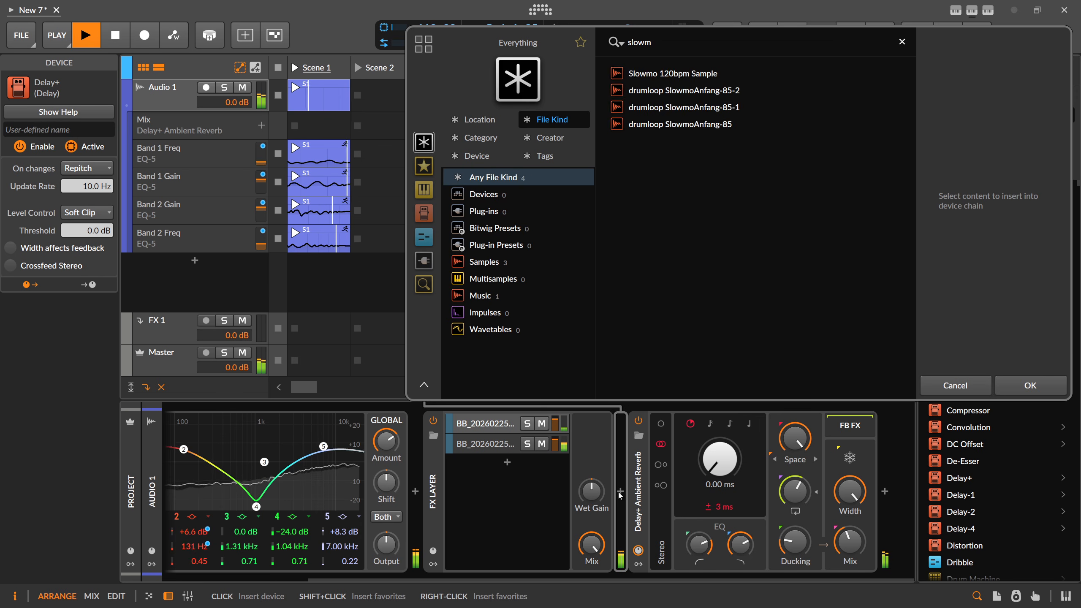
pyautogui.press('BackSpace')
pyautogui.press('BackSpace')
pyautogui.press('BackSpace')
pyautogui.write('mul')
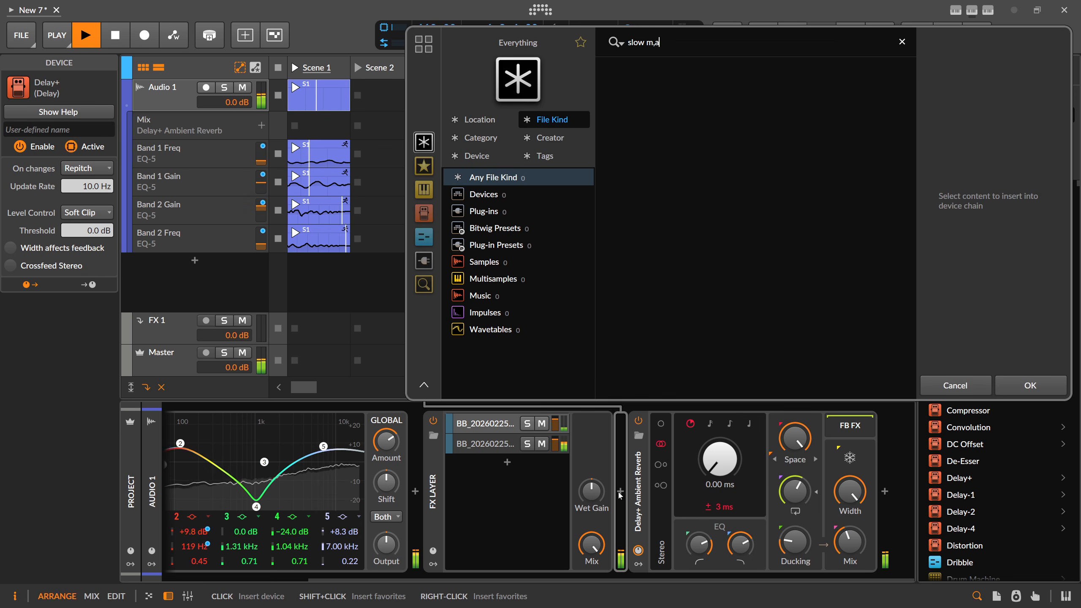
pyautogui.press('BackSpace')
pyautogui.press('BackSpace')
pyautogui.press('BackSpace')
pyautogui.write('mach')
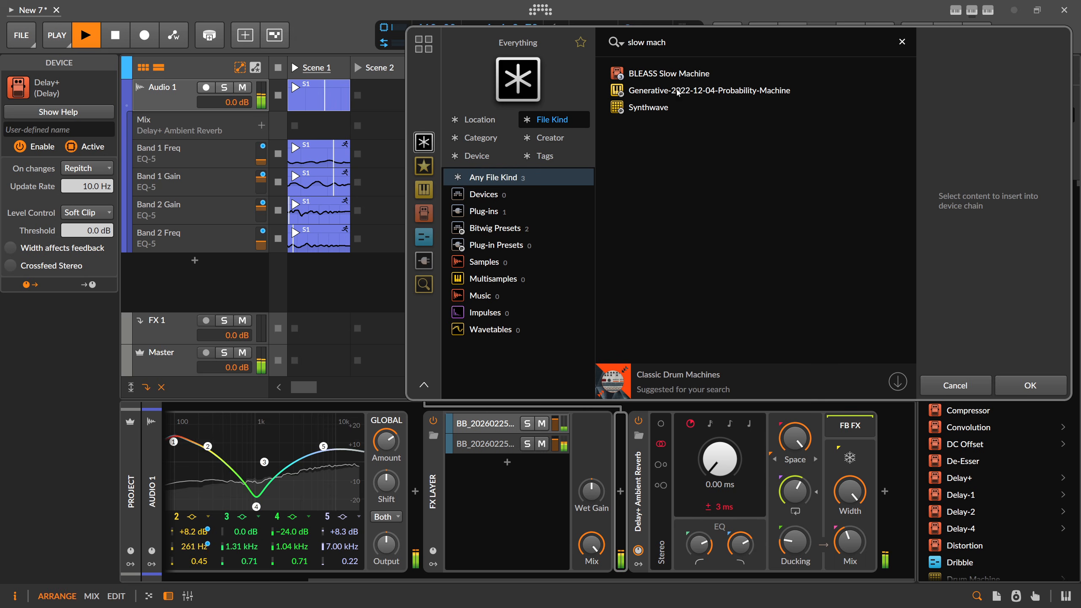
pyautogui.doubleClick(664, 73)
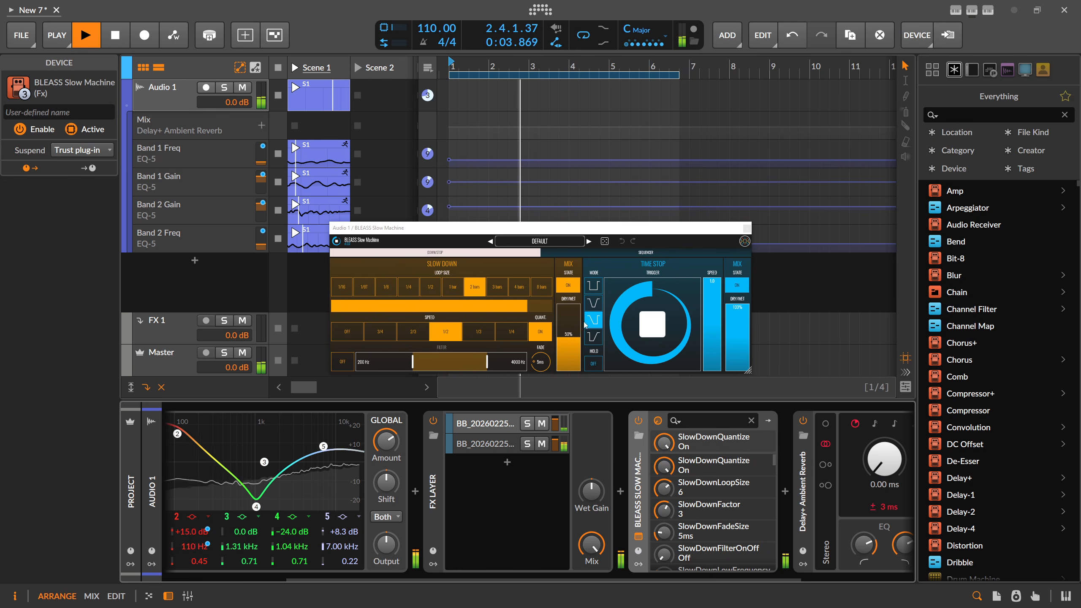
# Set Slow Down dry/wet to 100% and move Slow Machine after Delay+ Ambient Reverb
pyautogui.moveTo(569, 332); pyautogui.dragTo(570, 297)
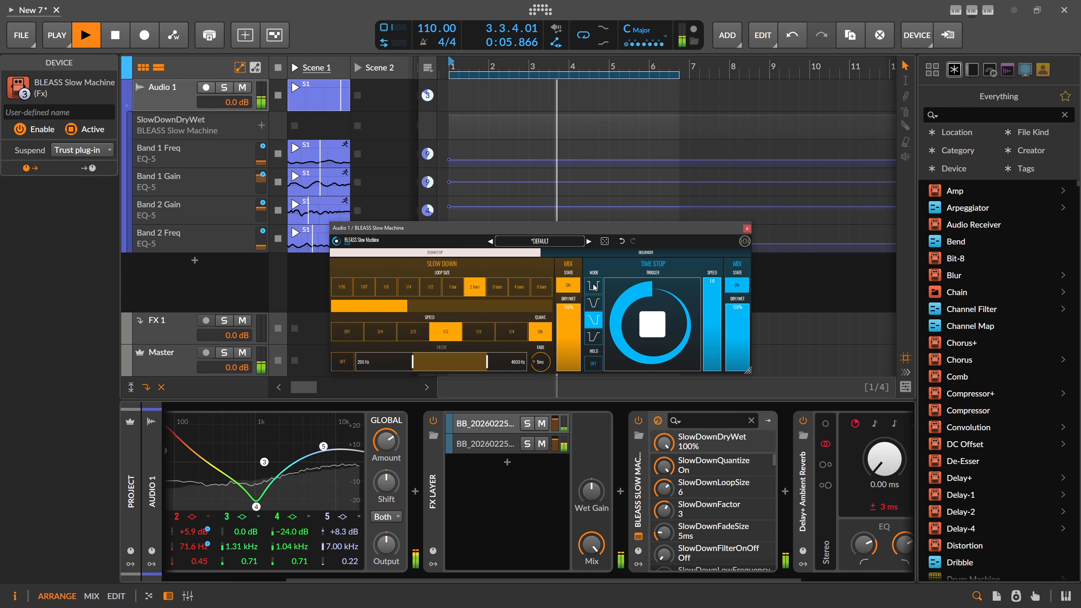
pyautogui.moveTo(634, 578); pyautogui.dragTo(789, 567)
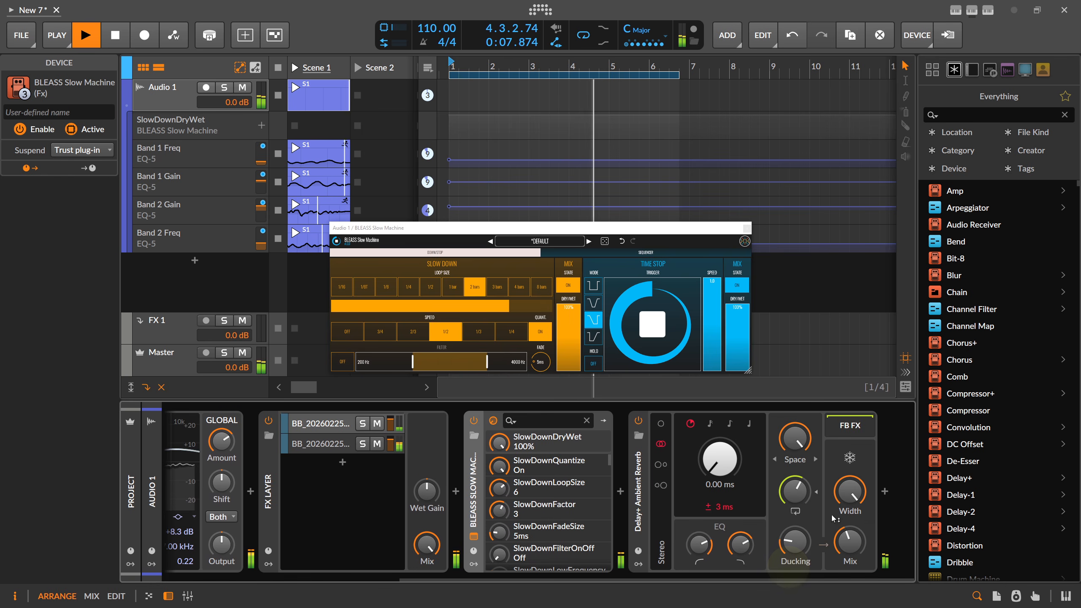
pyautogui.moveTo(849, 540); pyautogui.dragTo(848, 539)
pyautogui.moveTo(474, 490); pyautogui.dragTo(872, 497)
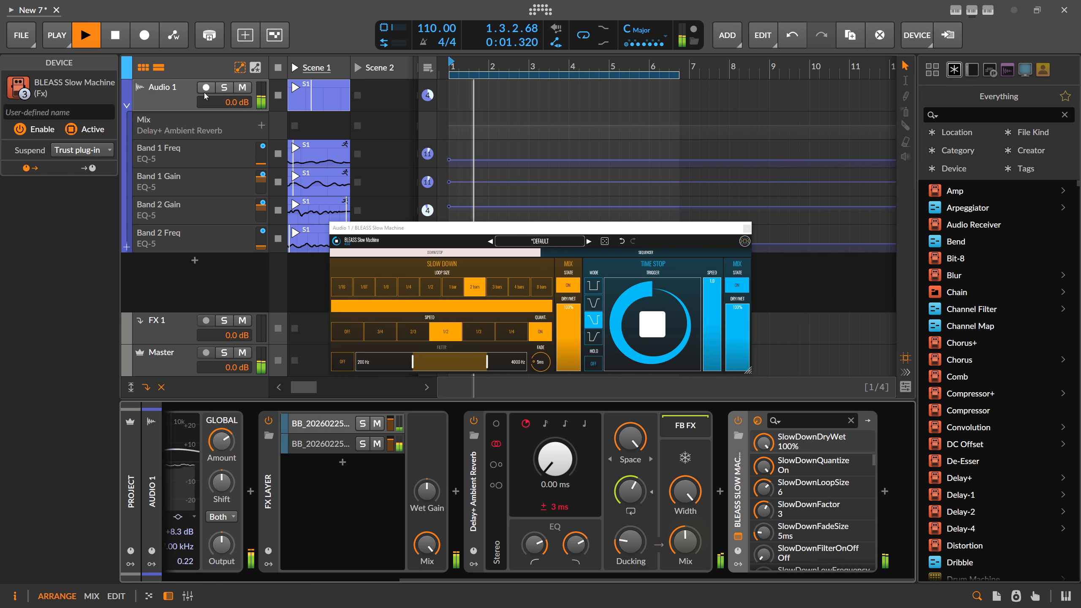
# Rename the Audio 1 track to 'Drone' and expand its automation lanes again
pyautogui.click(127, 104)
pyautogui.doubleClick(176, 85)
pyautogui.write('D')
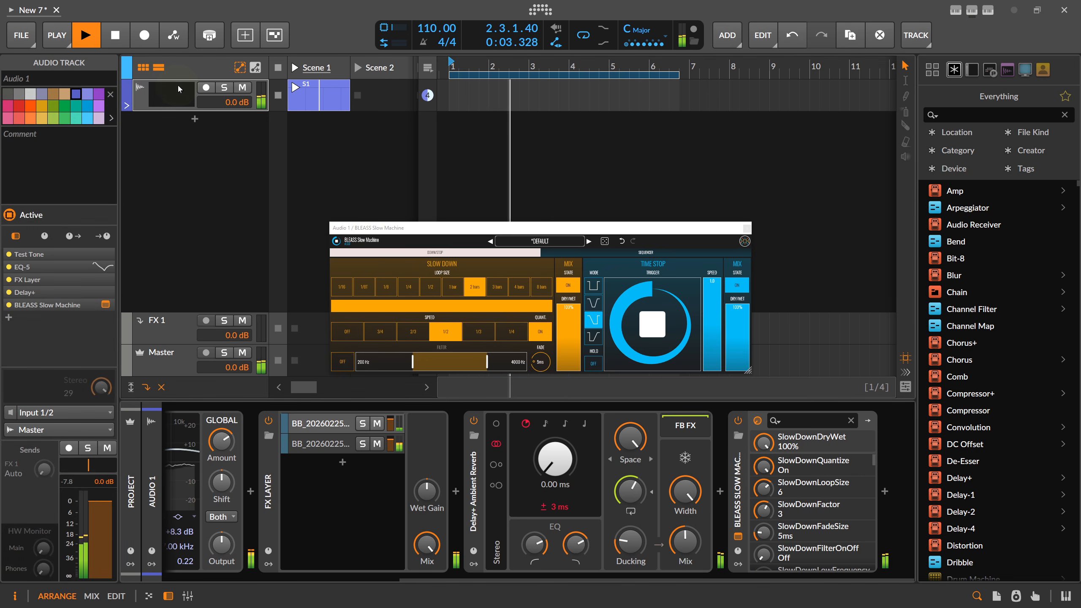
pyautogui.write('rone')
pyautogui.press('Return')
pyautogui.click(178, 86)
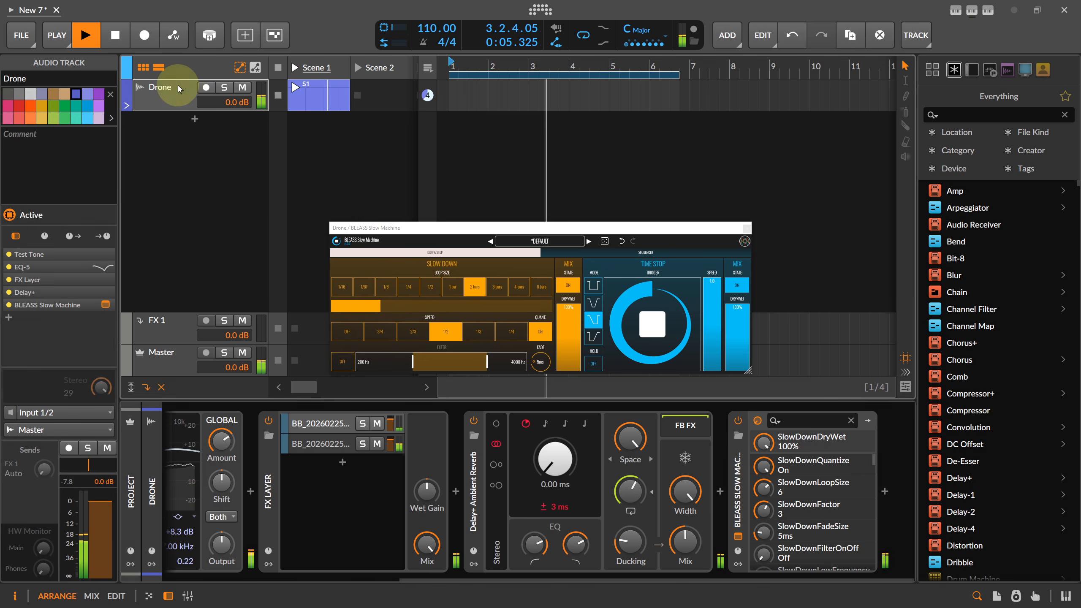
pyautogui.moveTo(476, 64); pyautogui.dragTo(476, 59)
pyautogui.click(127, 104)
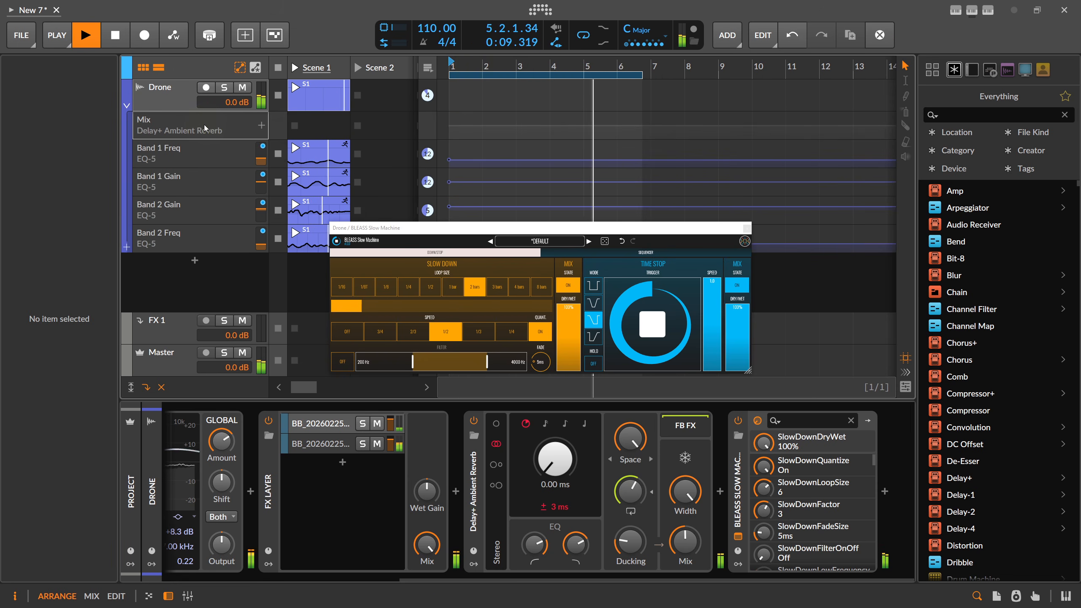
# Delete Drone's Delay+ Mix automation lane and collapse its automation lanes
pyautogui.click(175, 129)
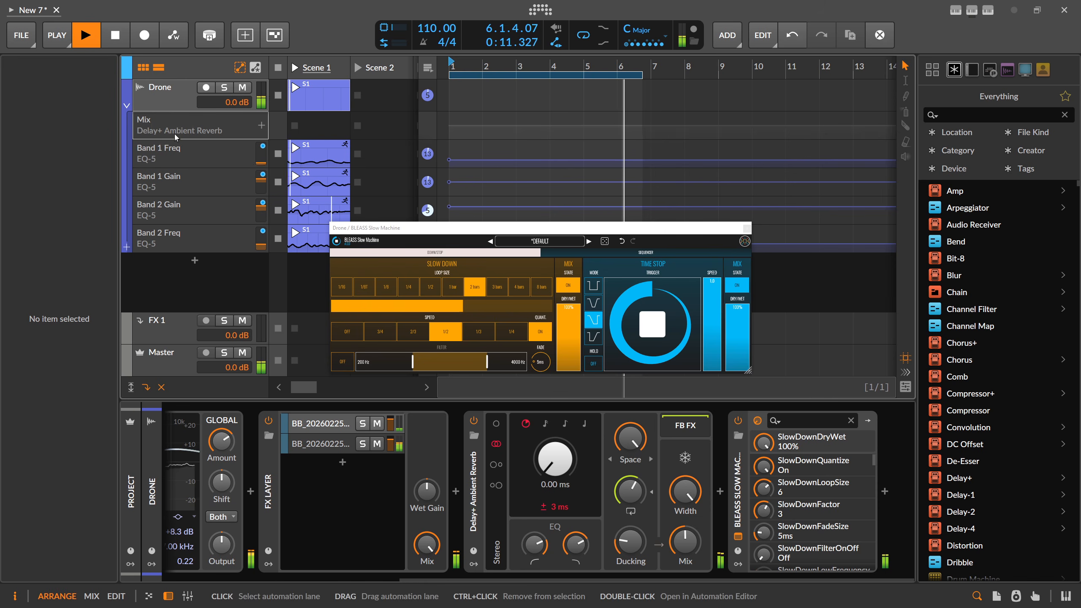
pyautogui.press('Delete')
pyautogui.click(125, 104)
pyautogui.click(129, 105)
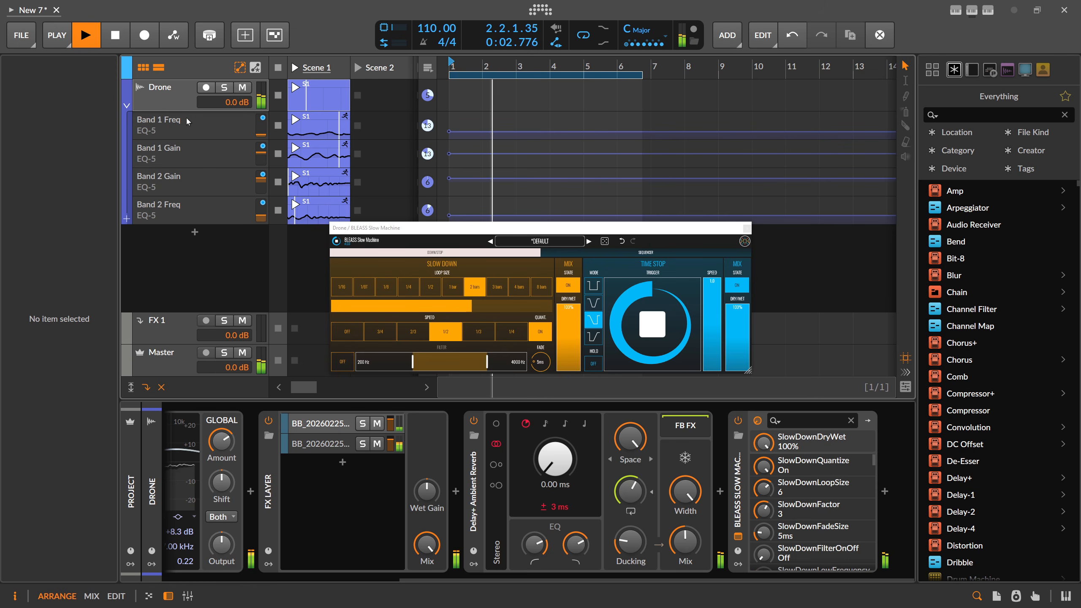
pyautogui.click(126, 105)
# Select the Drone track and close the BLEASS Slow Machine plugin window
pyautogui.click(169, 94)
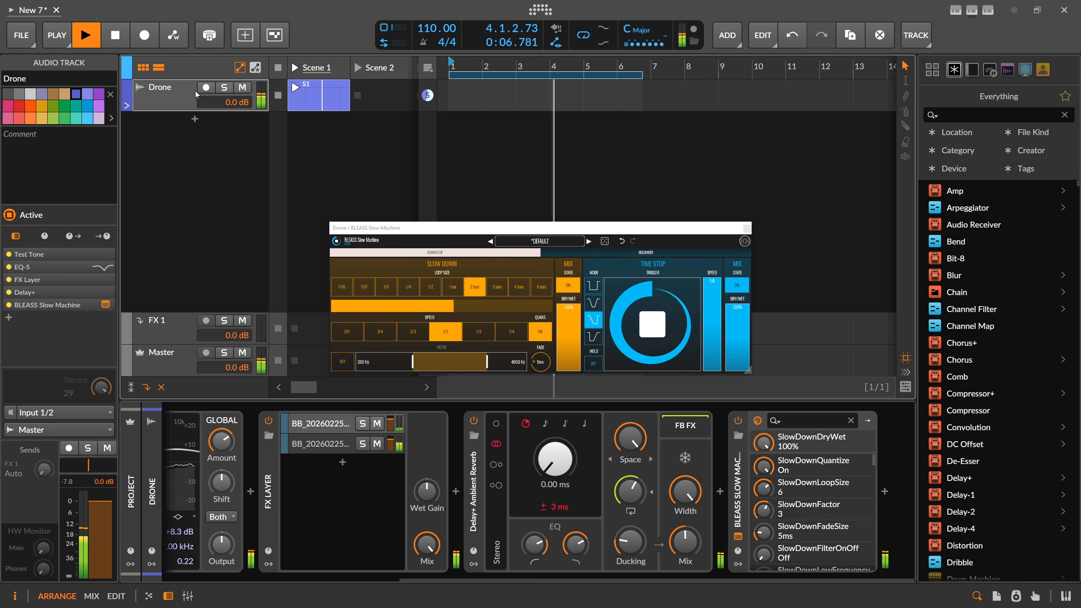
pyautogui.click(178, 86)
pyautogui.click(747, 227)
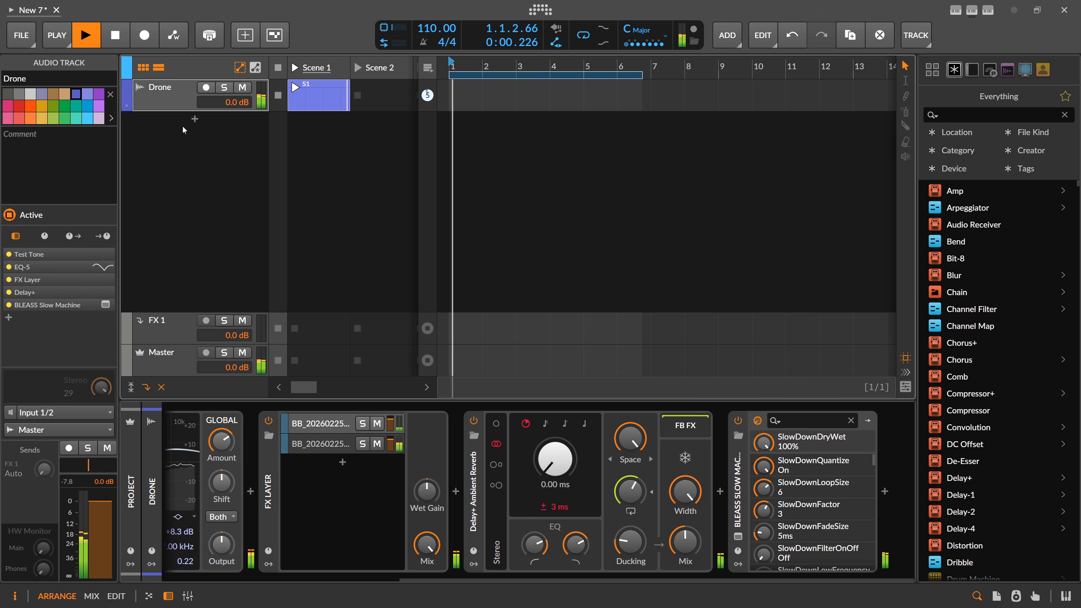
# Add an Audio 2 track with a Test Tone device, searching 'test' in Everything, and solo it
pyautogui.click(194, 120)
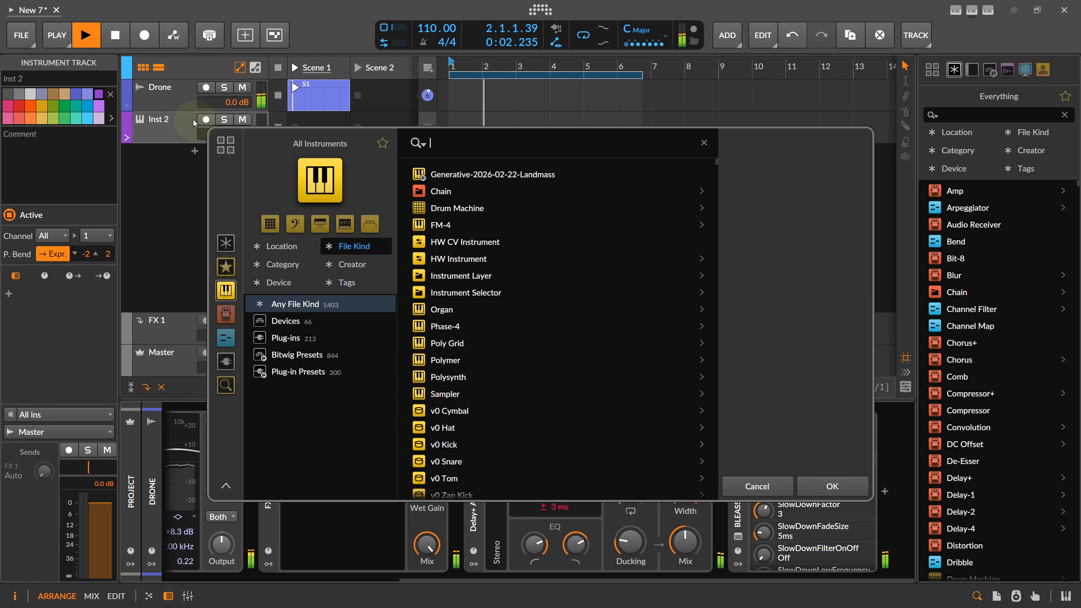
pyautogui.write('test')
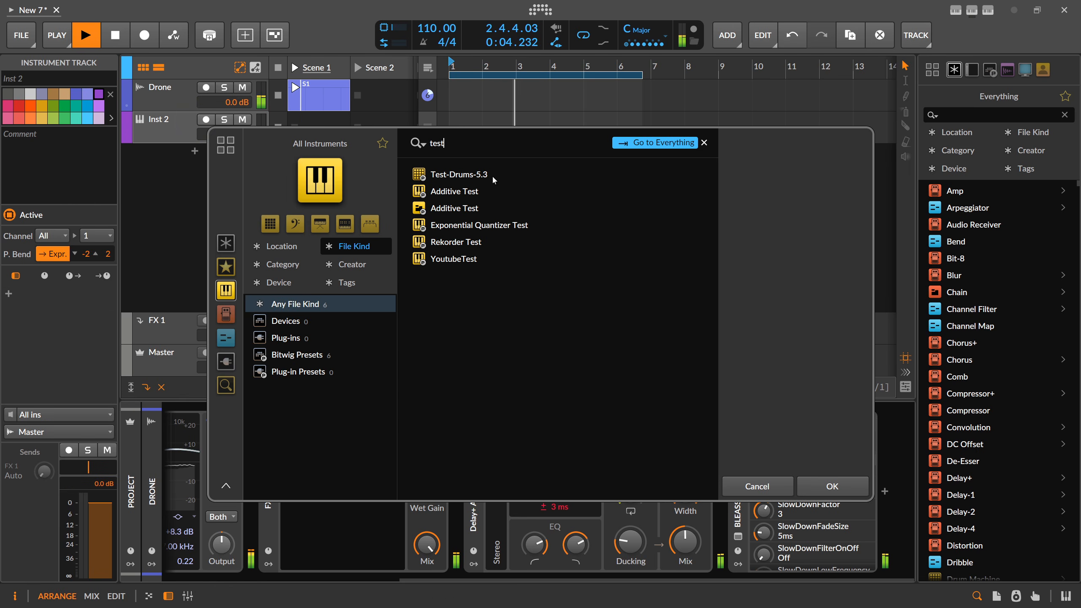
pyautogui.click(226, 243)
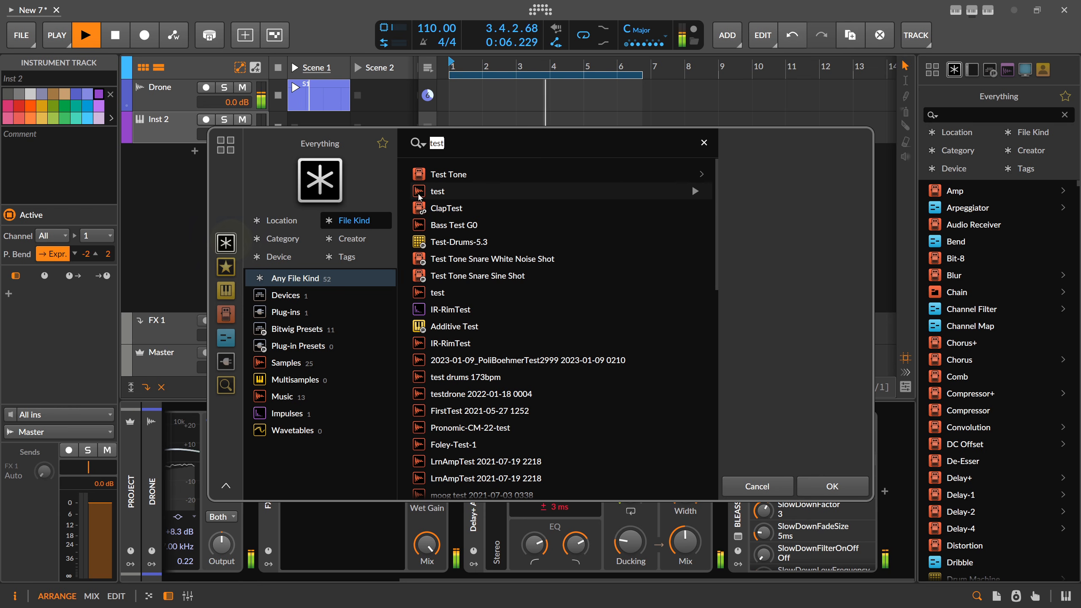
pyautogui.doubleClick(455, 174)
pyautogui.click(178, 125)
pyautogui.click(224, 119)
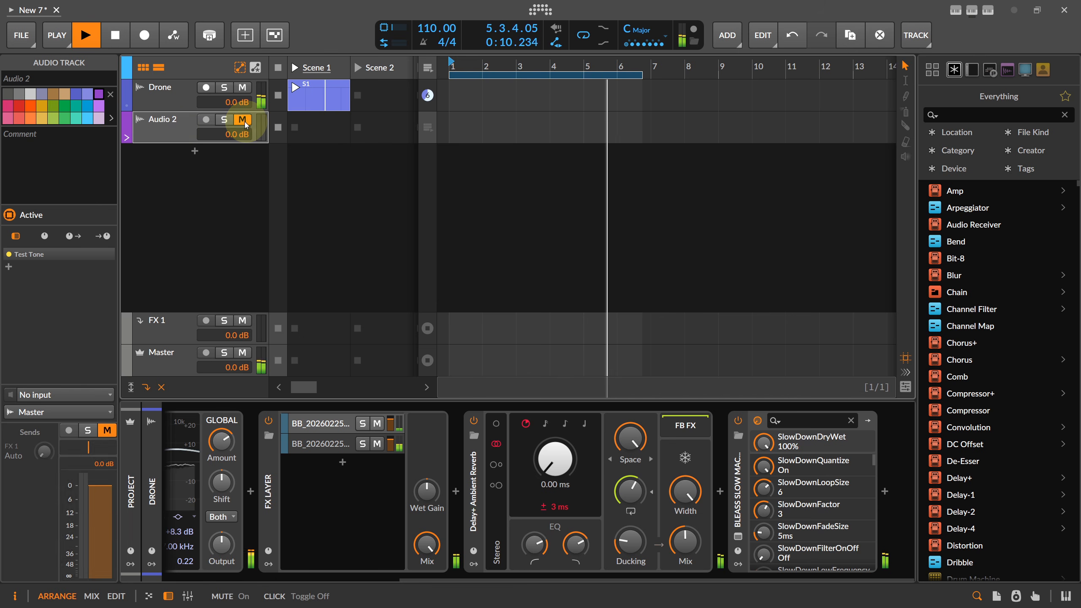
# Switch the track selection back and forth between Drone and Audio 2
pyautogui.click(165, 100)
pyautogui.click(169, 124)
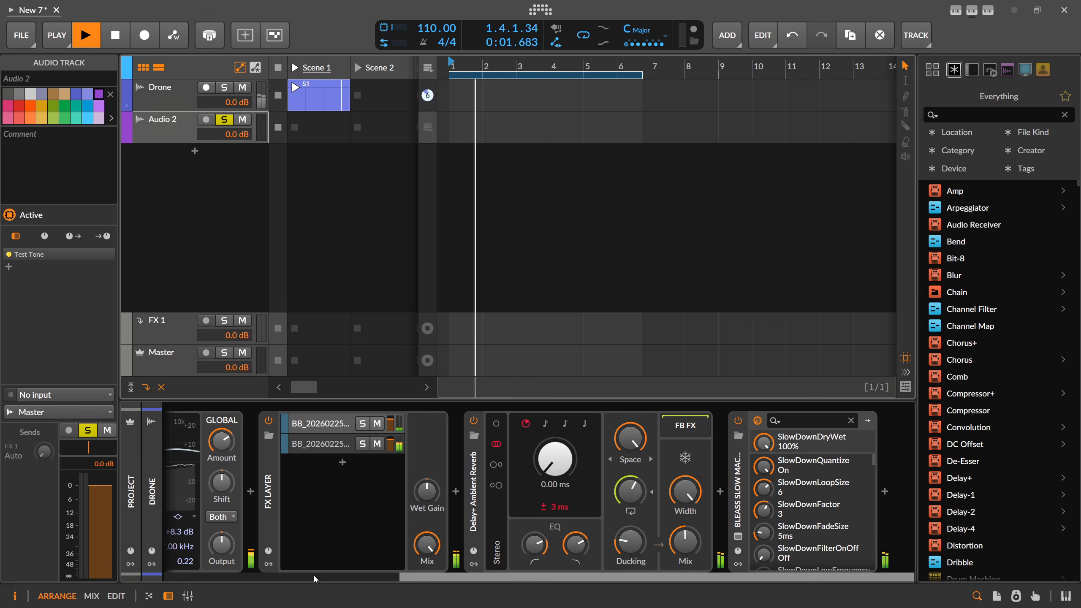
pyautogui.moveTo(314, 577); pyautogui.dragTo(275, 573)
pyautogui.click(167, 129)
pyautogui.click(168, 102)
pyautogui.click(168, 131)
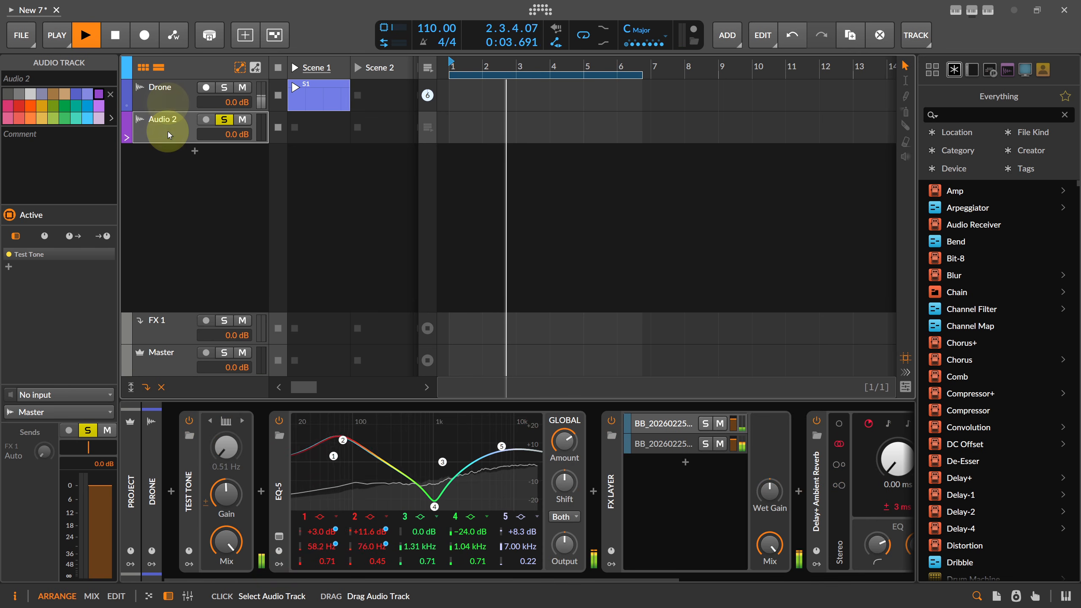
pyautogui.click(167, 103)
pyautogui.click(168, 126)
# Show the Drone track's devices and select its S1 clip
pyautogui.click(156, 506)
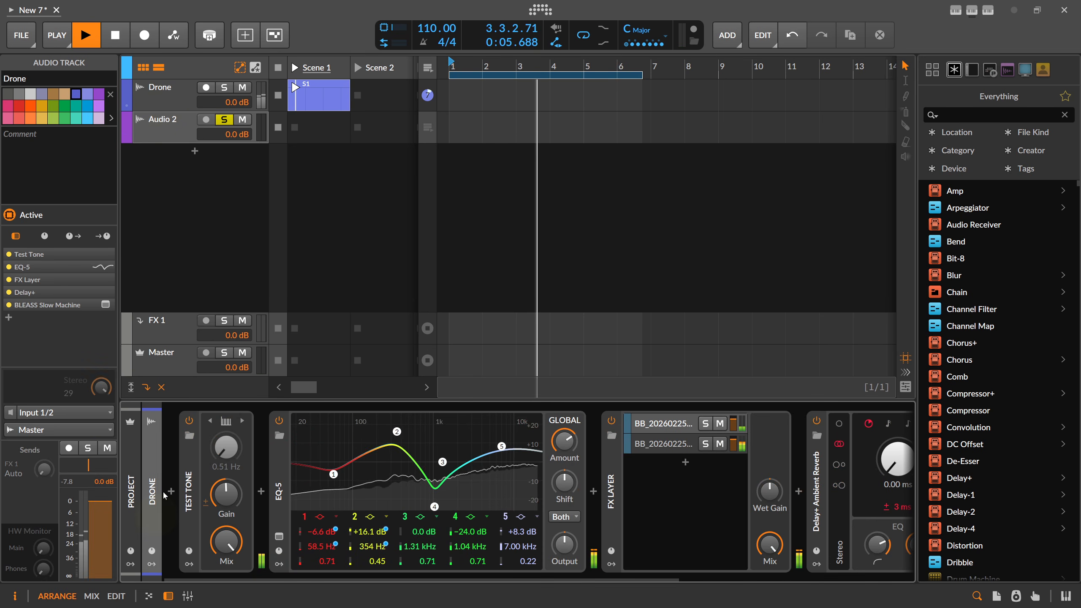
pyautogui.click(174, 140)
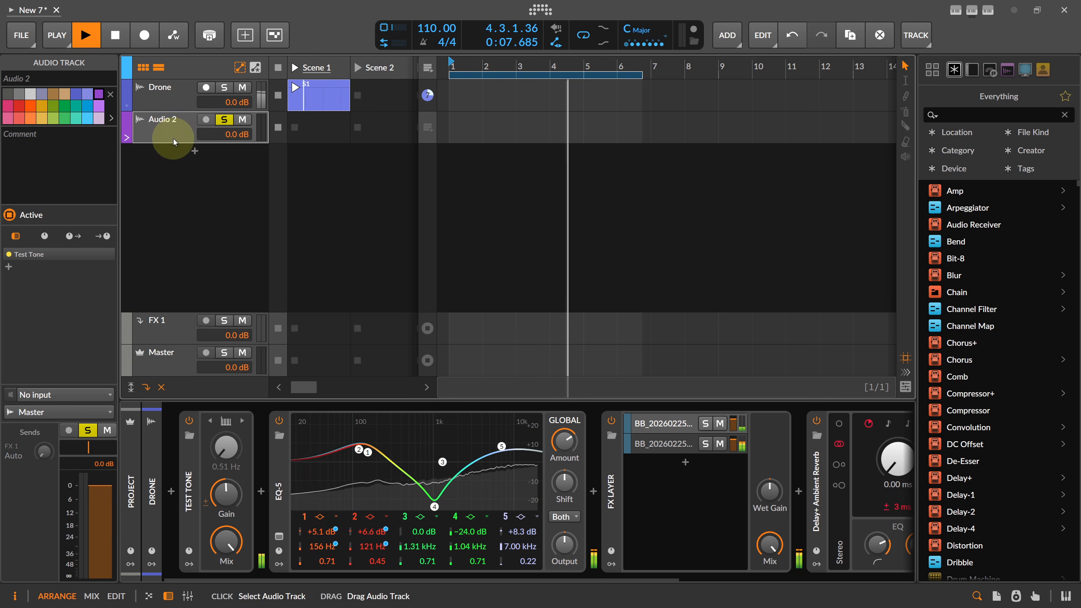
pyautogui.press('Up')
pyautogui.press('Down')
pyautogui.press('Down')
pyautogui.press('Down')
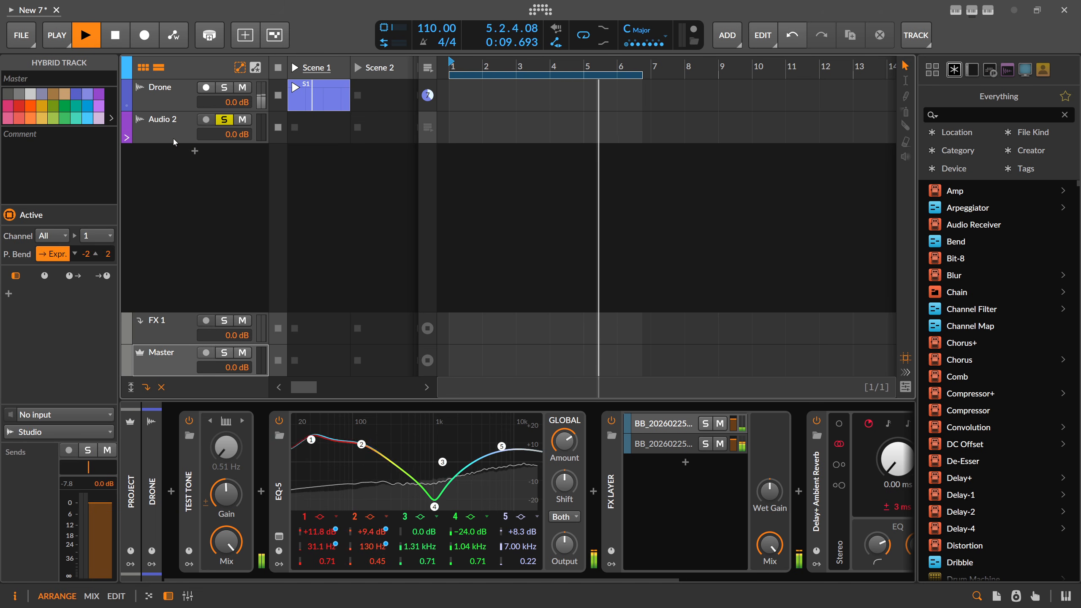
pyautogui.click(153, 450)
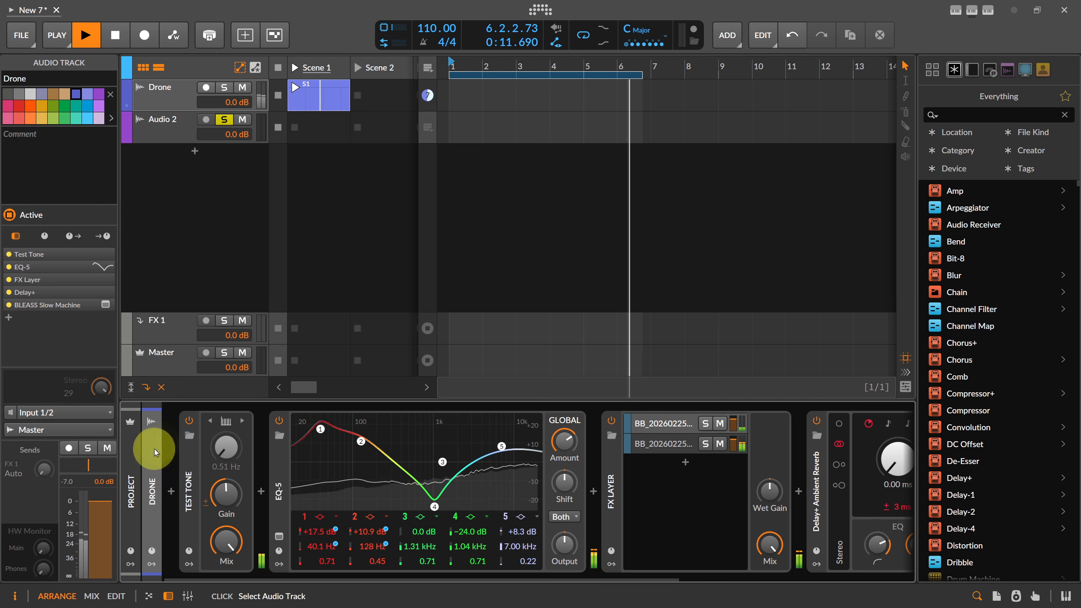
pyautogui.click(306, 93)
pyautogui.click(177, 96)
pyautogui.click(163, 135)
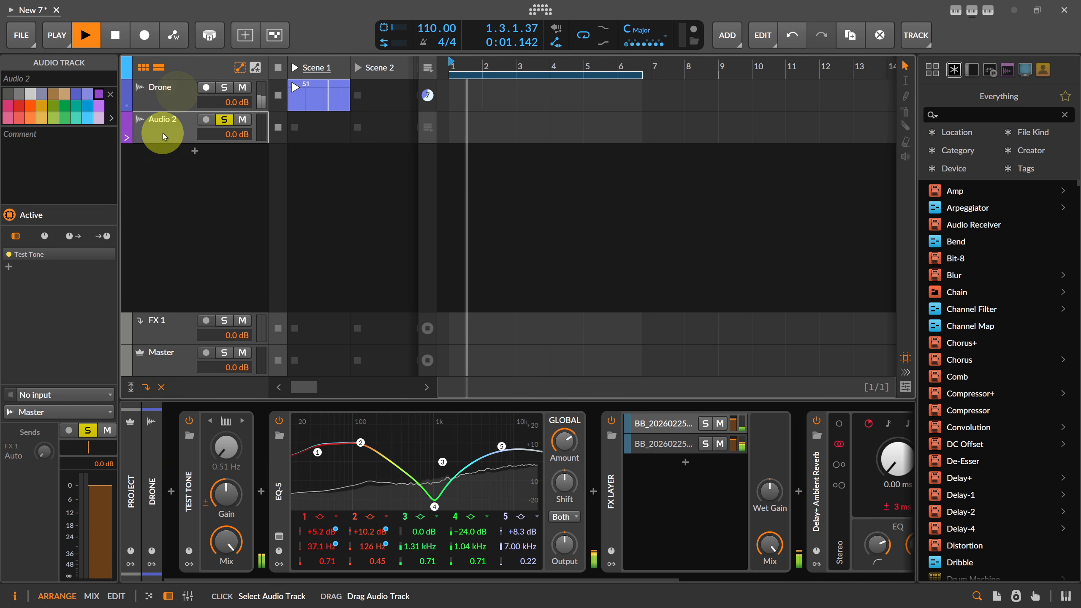
# Solo both the Drone and Audio 2 tracks, leaving Audio 2 unmuted
pyautogui.click(224, 119)
pyautogui.click(243, 119)
pyautogui.click(224, 87)
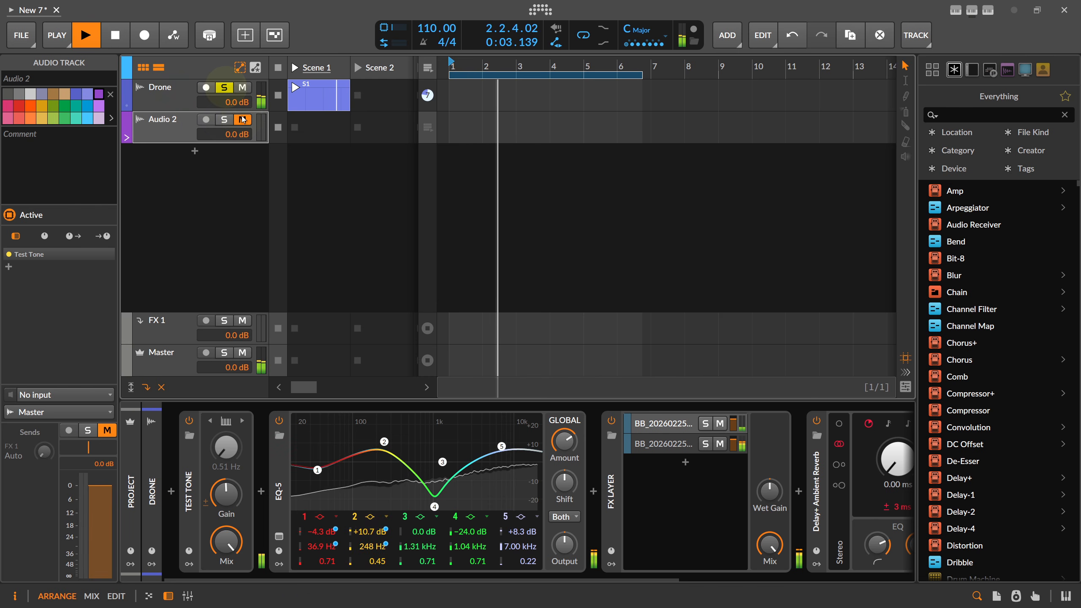
pyautogui.click(244, 119)
pyautogui.click(225, 119)
pyautogui.click(154, 490)
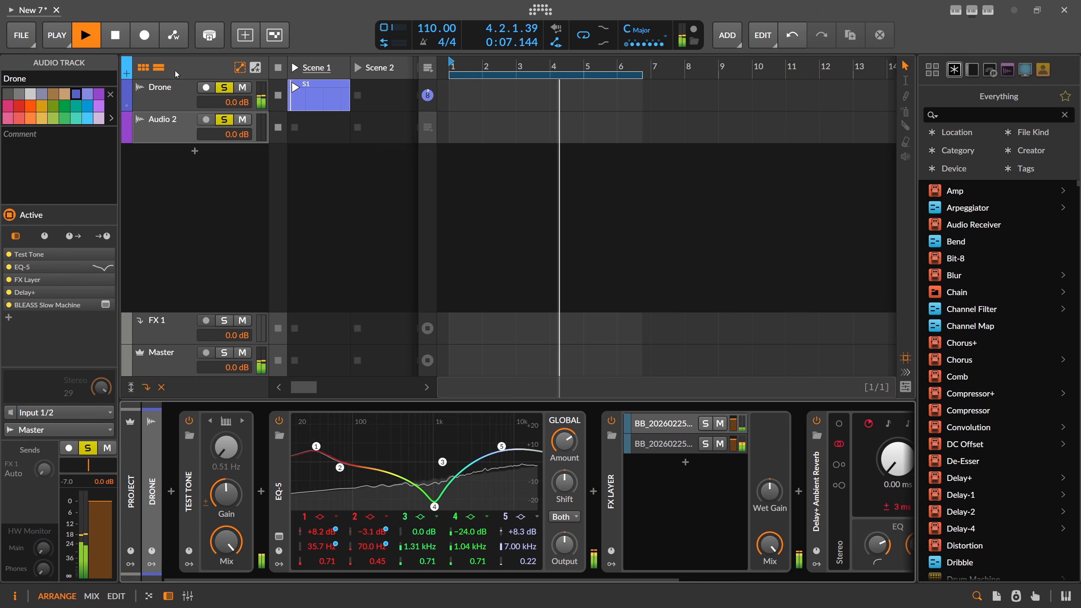
pyautogui.click(177, 93)
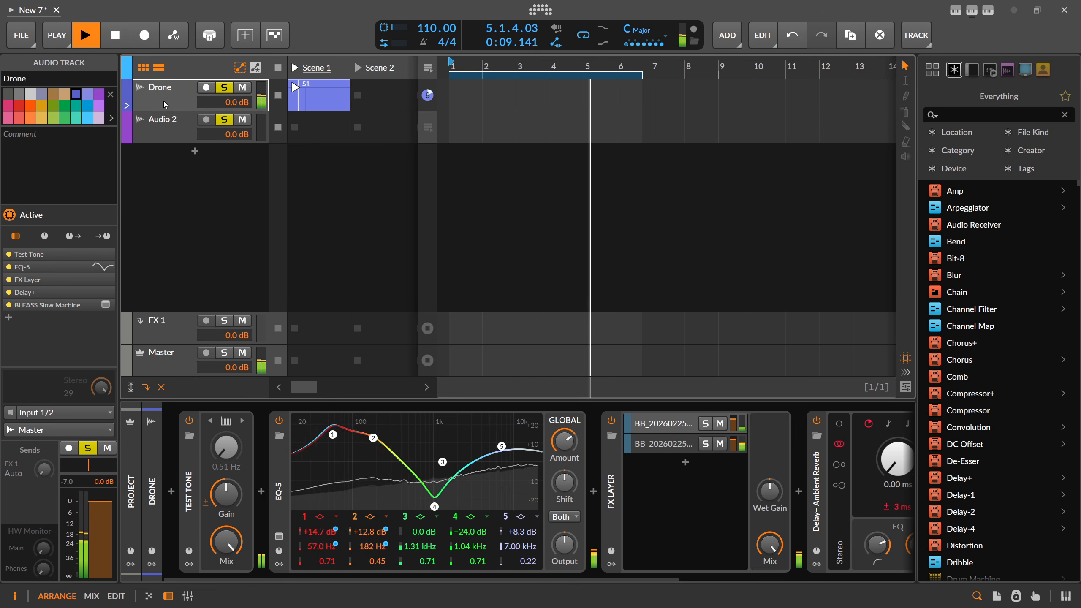
pyautogui.click(165, 128)
# Add an empty Audio 3 track below Audio 2, then close the New 7 project
pyautogui.rightClick(174, 190)
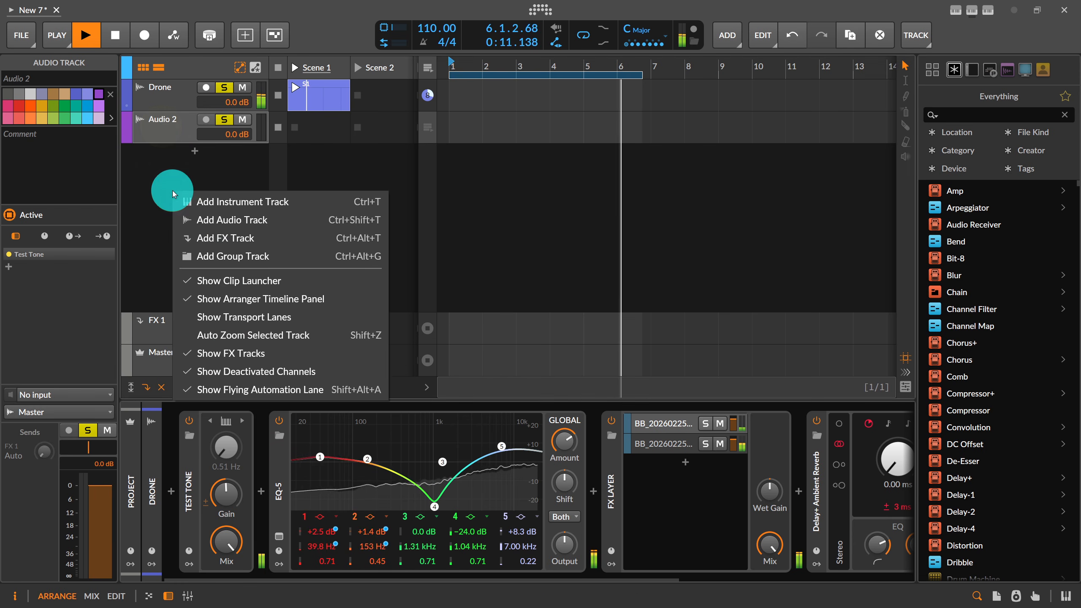
pyautogui.click(191, 217)
pyautogui.click(176, 160)
pyautogui.click(175, 130)
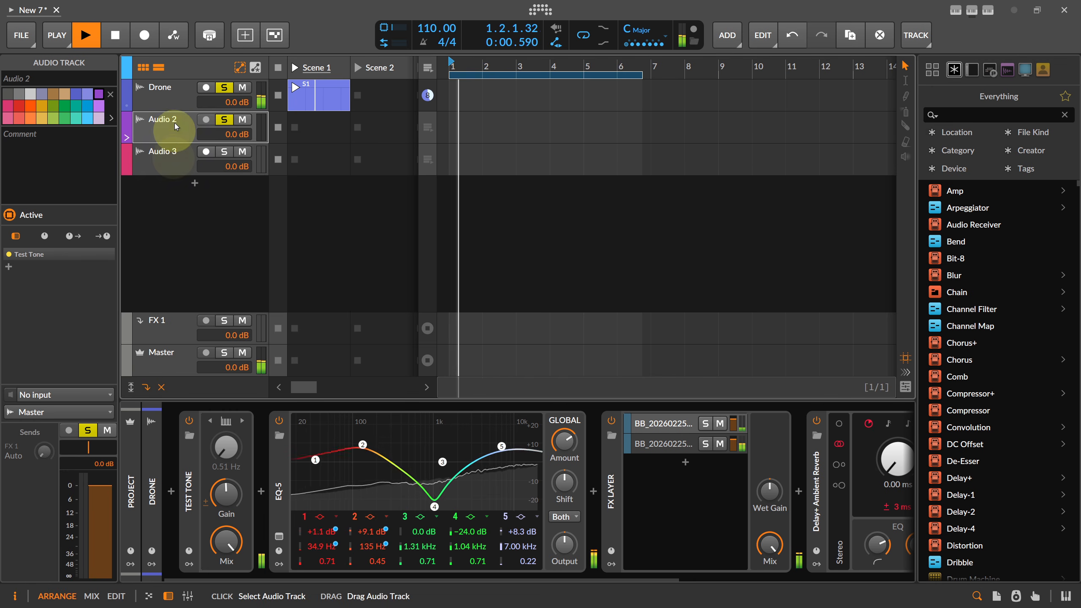
pyautogui.click(174, 102)
pyautogui.click(174, 124)
pyautogui.click(175, 157)
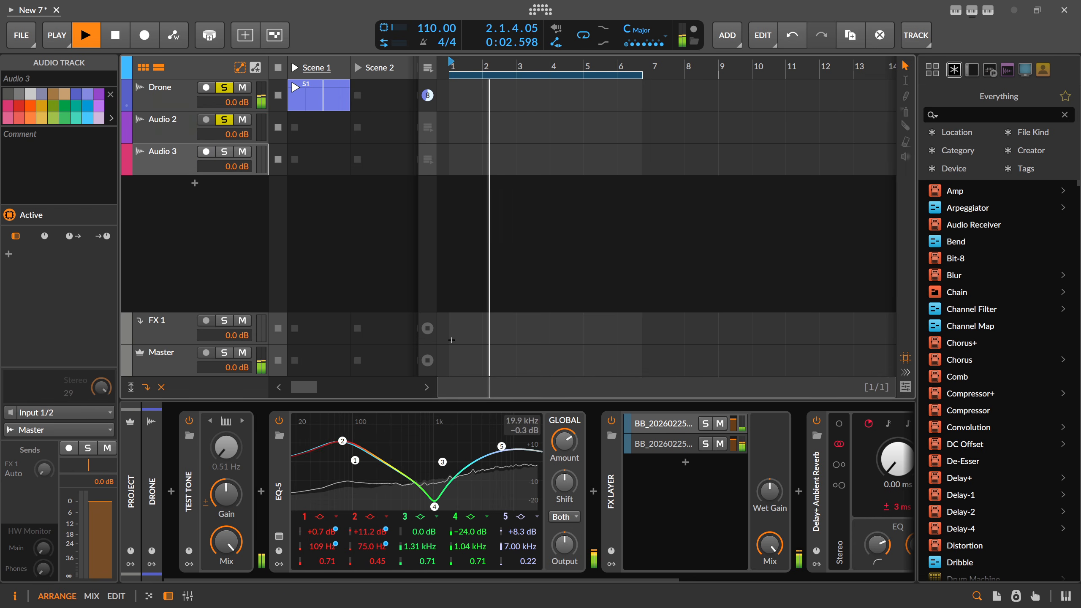
pyautogui.click(55, 9)
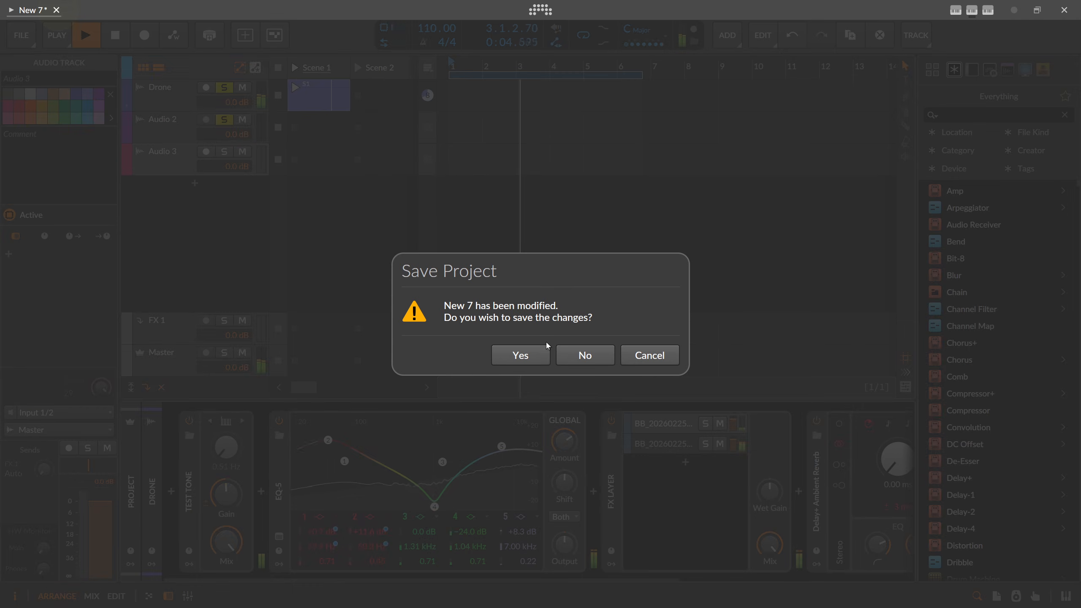
# Discard New 7's changes and start the new empty project New 8
pyautogui.click(584, 355)
pyautogui.click(310, 225)
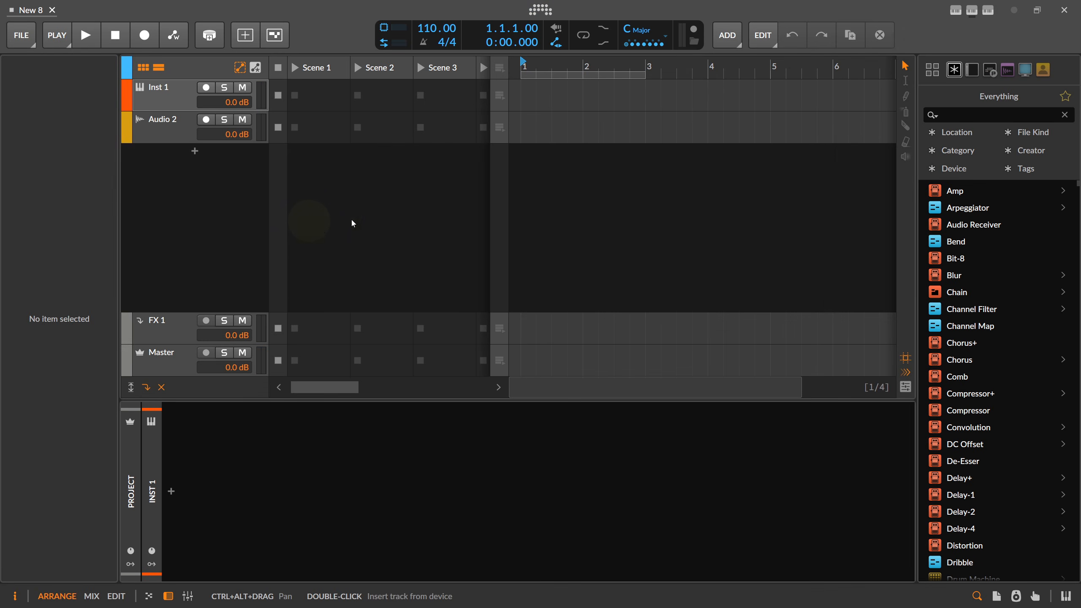
pyautogui.click(162, 90)
# Select the Inst 1 and Audio 2 tracks in New 8 and delete both
pyautogui.click(166, 128)
pyautogui.click(165, 102)
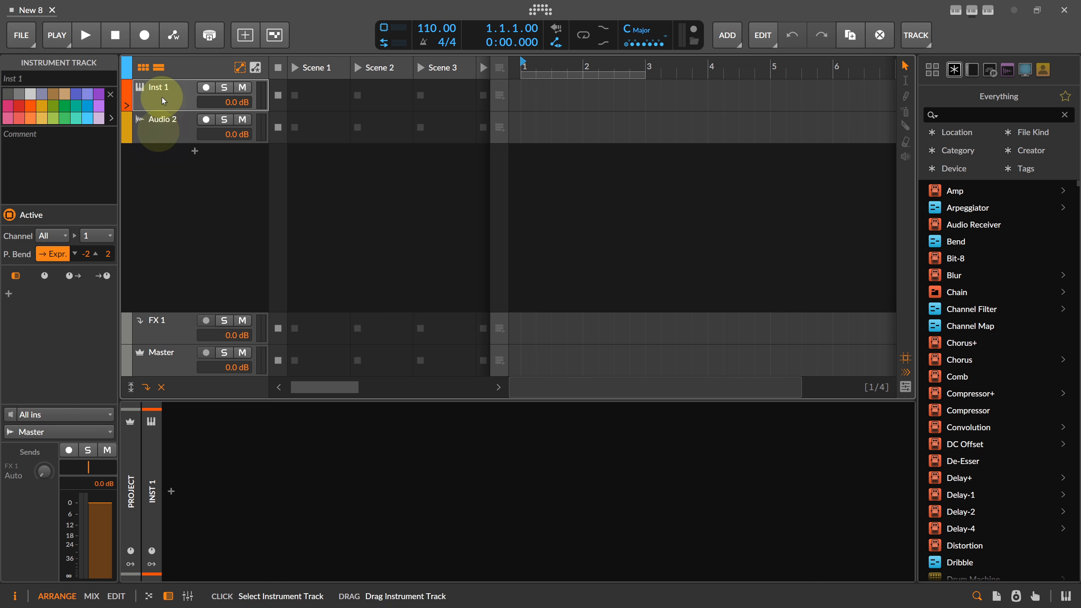
pyautogui.click(177, 126)
pyautogui.click(177, 100)
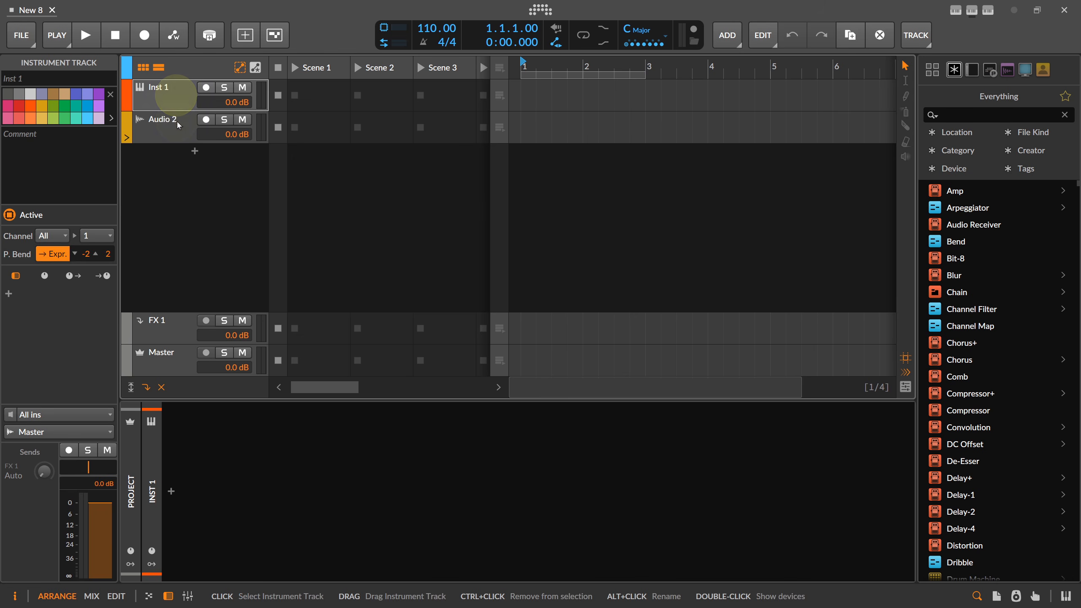
pyautogui.click(178, 125)
pyautogui.click(178, 100)
pyautogui.press('Delete')
pyautogui.press('Delete')
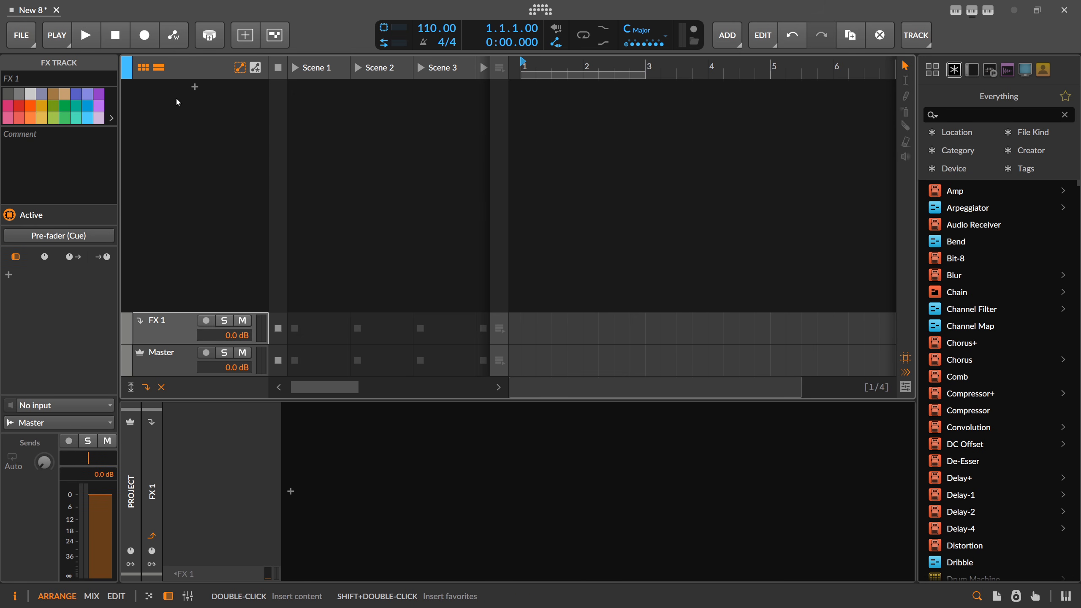